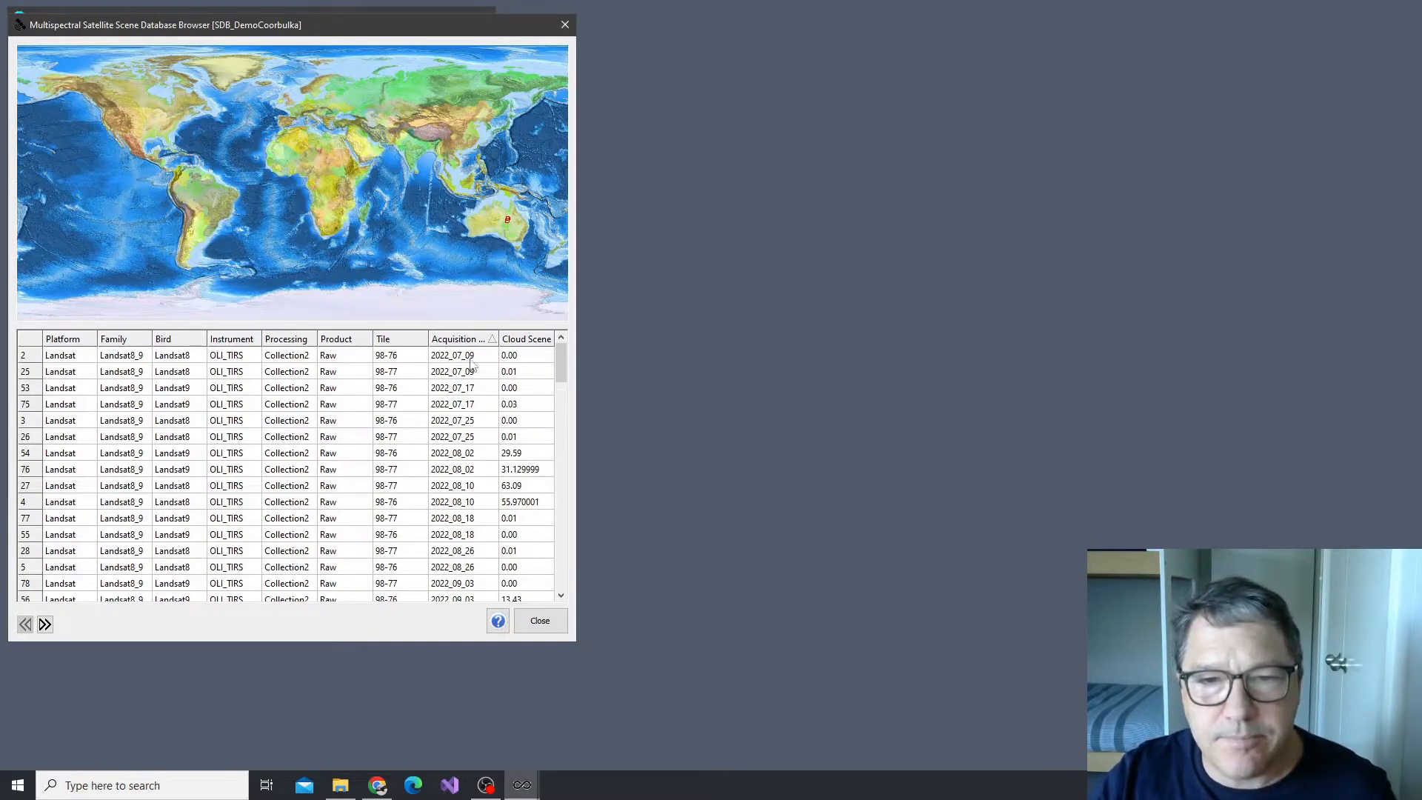
Select all Landsat scenes acquired from 2022_07_09 through 2022_07_25 in the scene database list
click(458, 389)
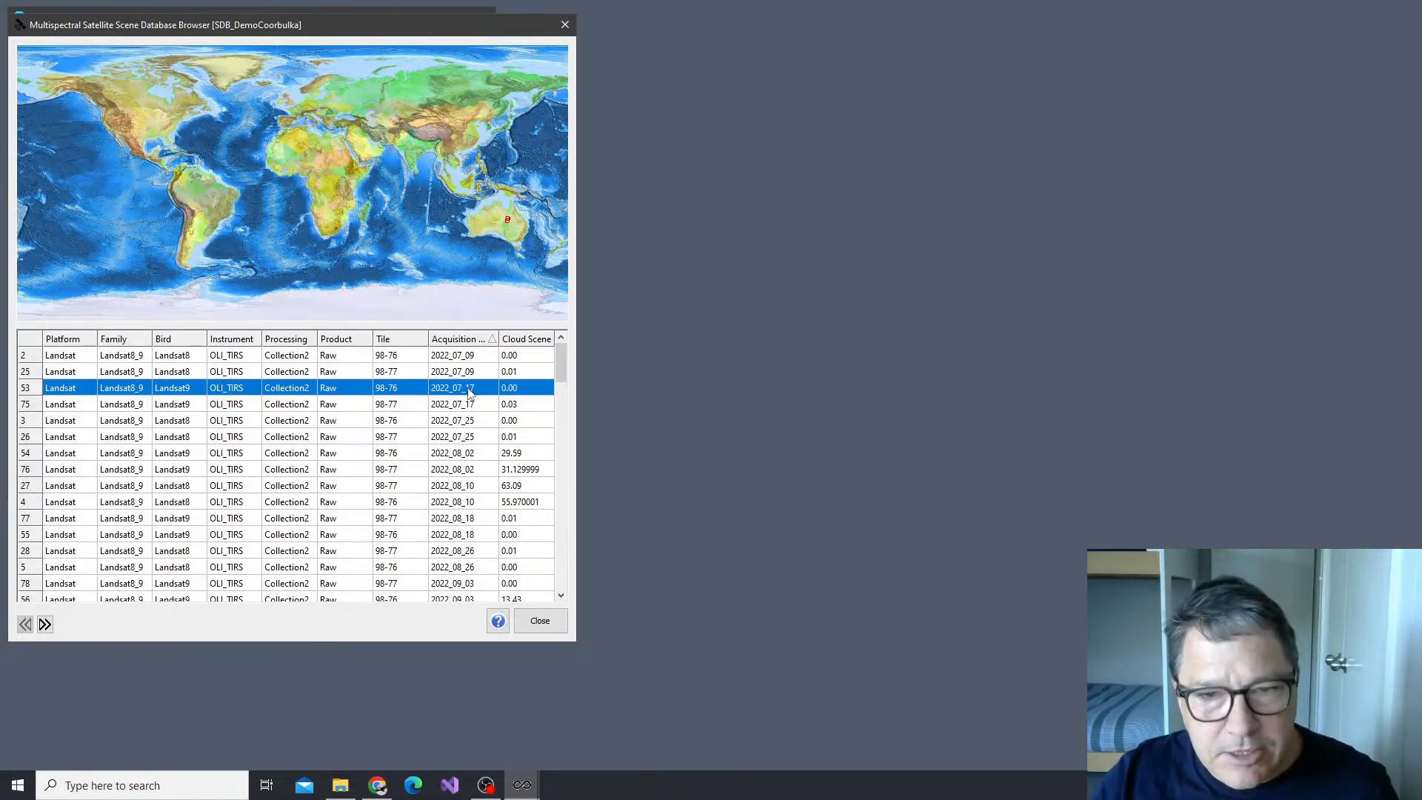
click(469, 357)
click(471, 420)
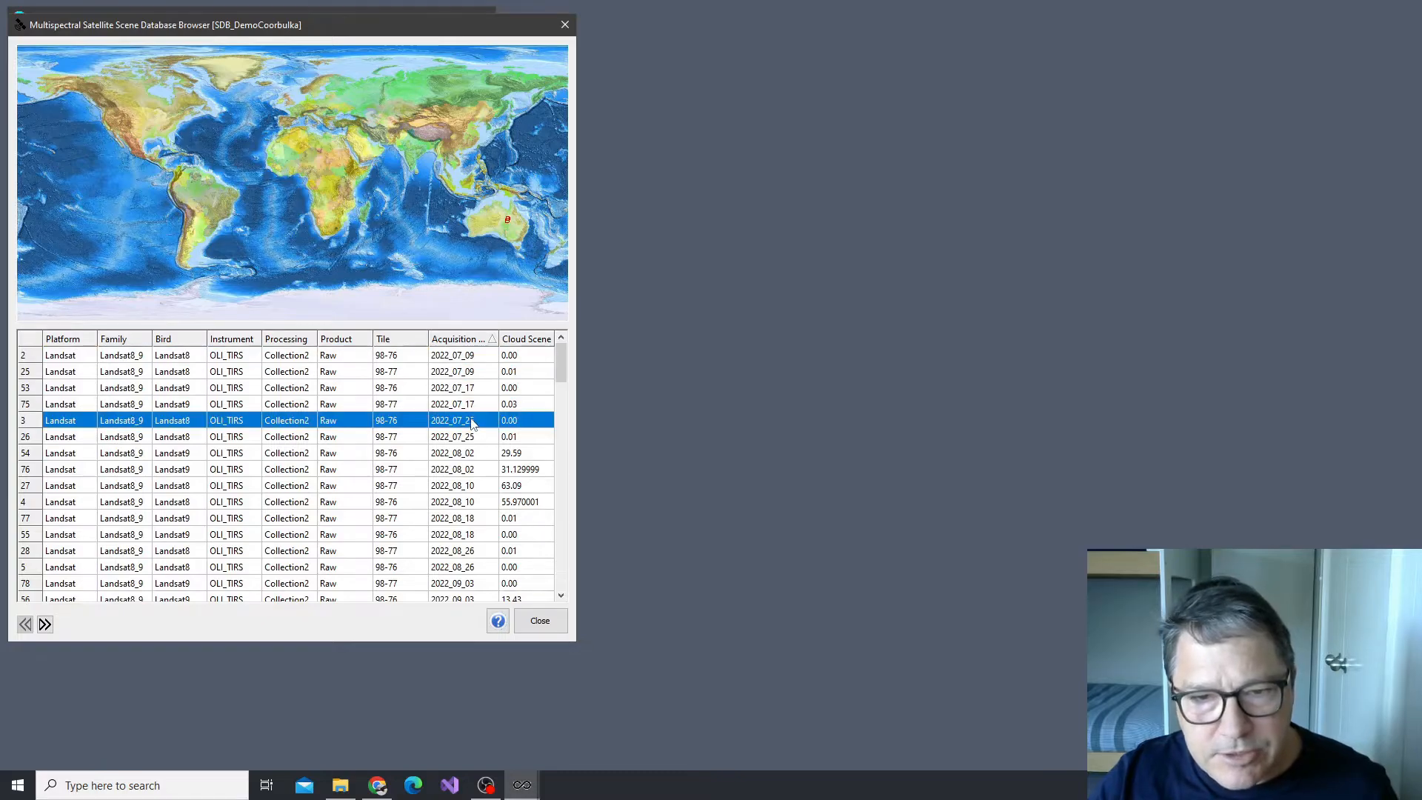
click(34, 358)
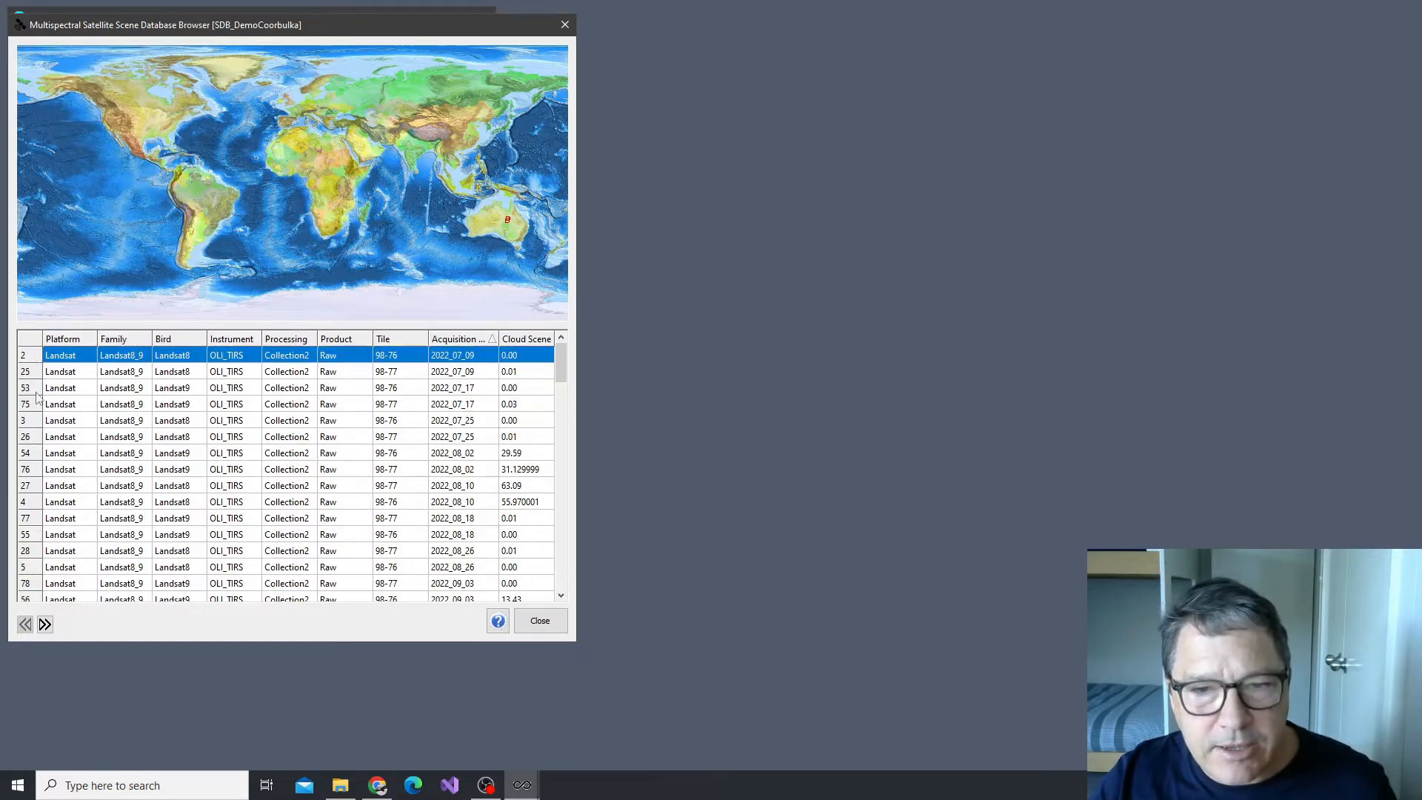
shift+click(33, 437)
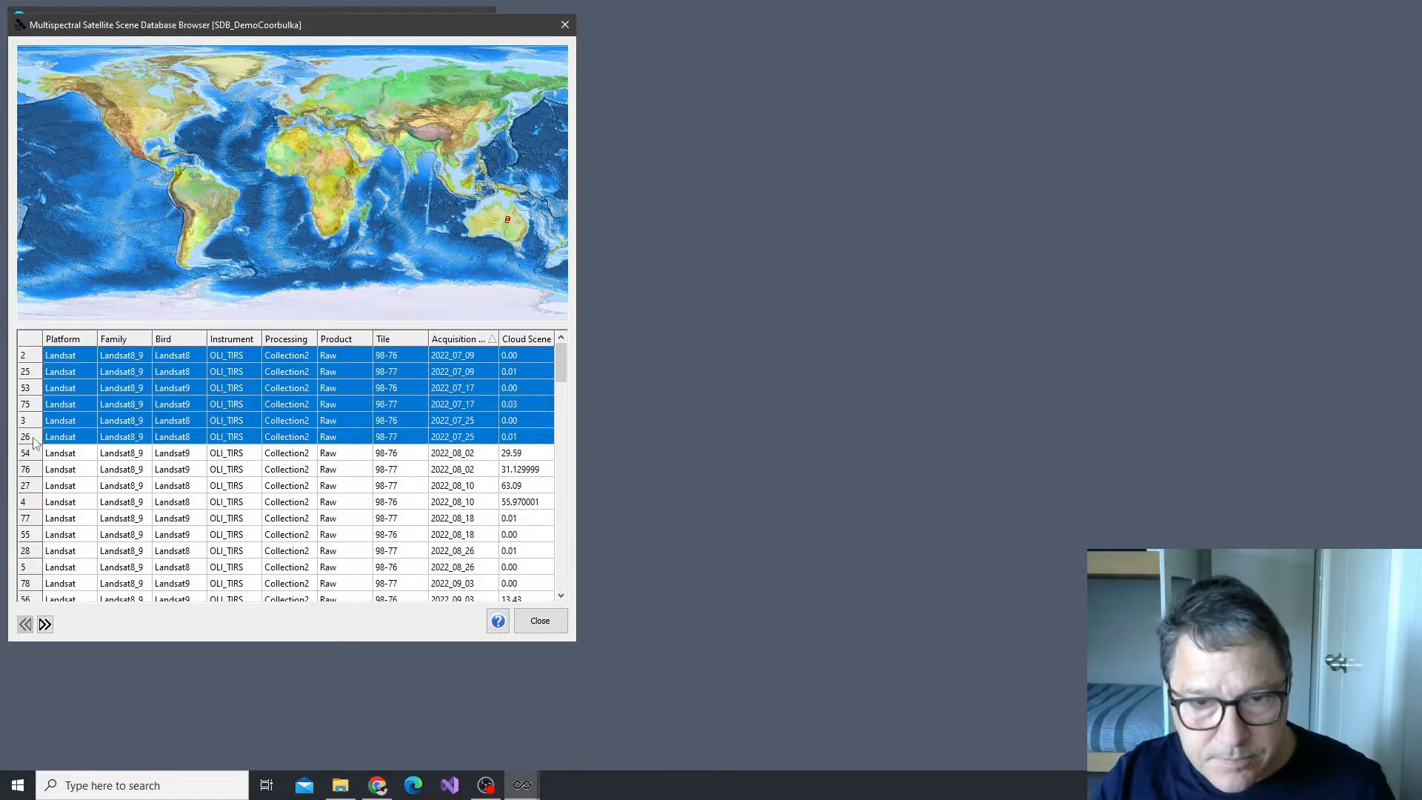
Start a collated mosaic product from the selected scenes, using the PDB_DemoCoorabulka.msspdb product database
right_click(39, 393)
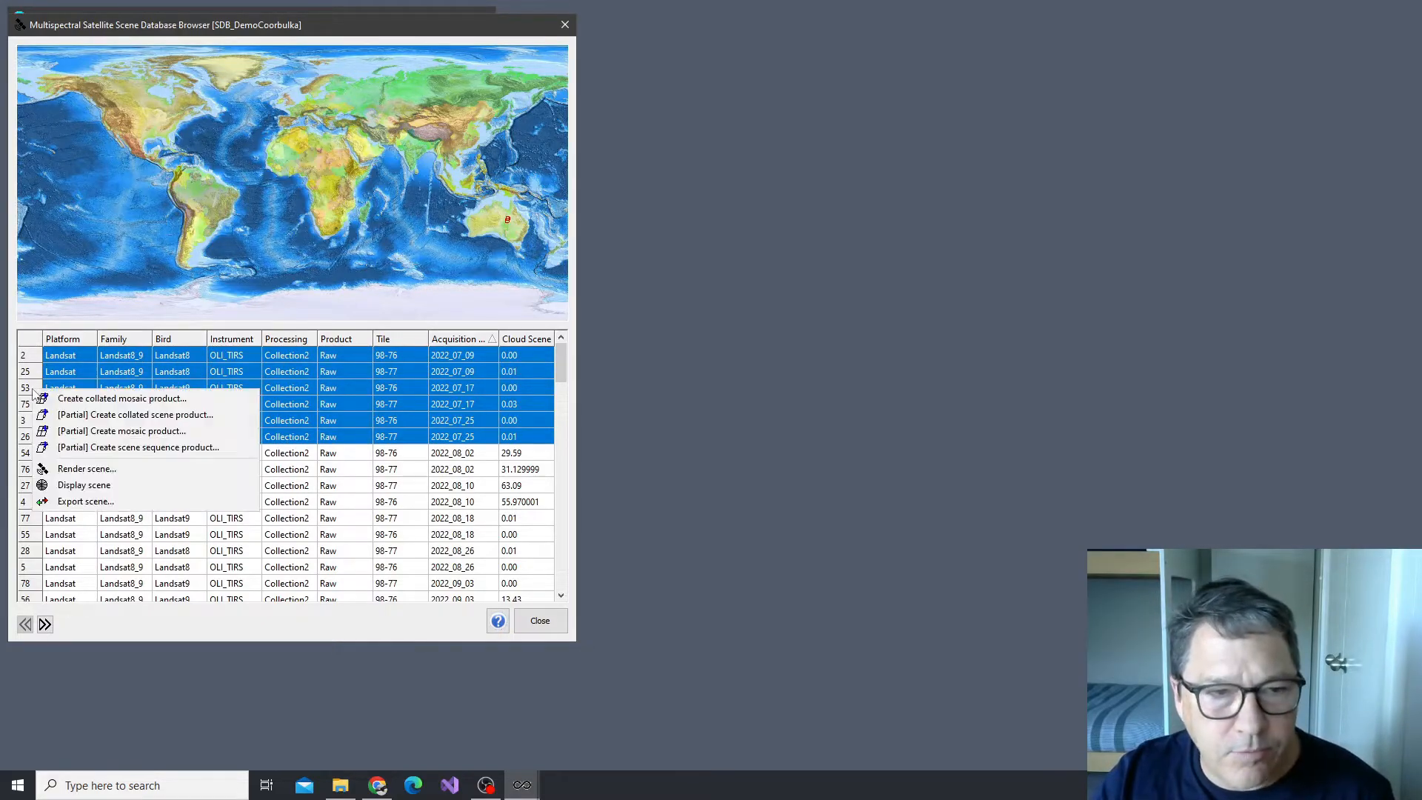
click(136, 400)
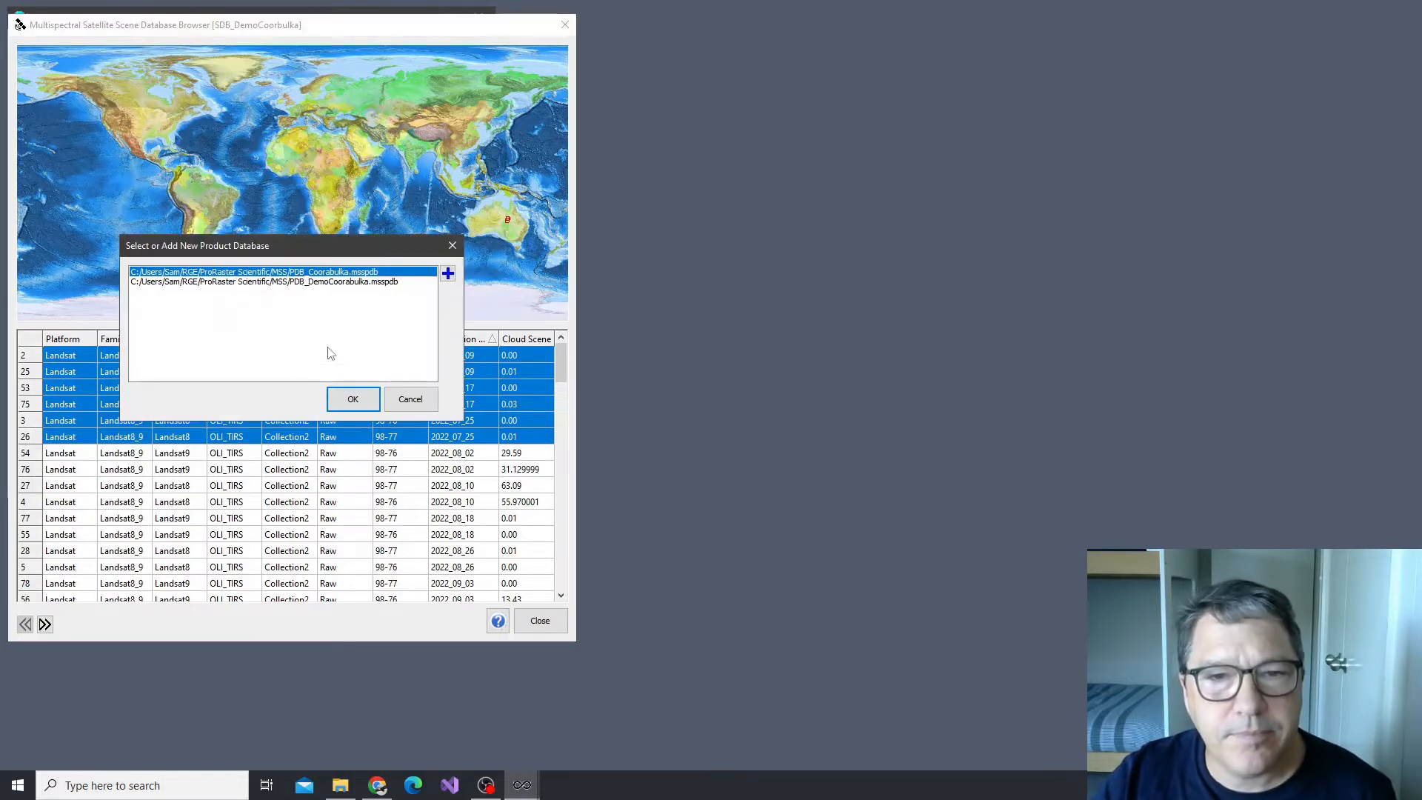
click(347, 283)
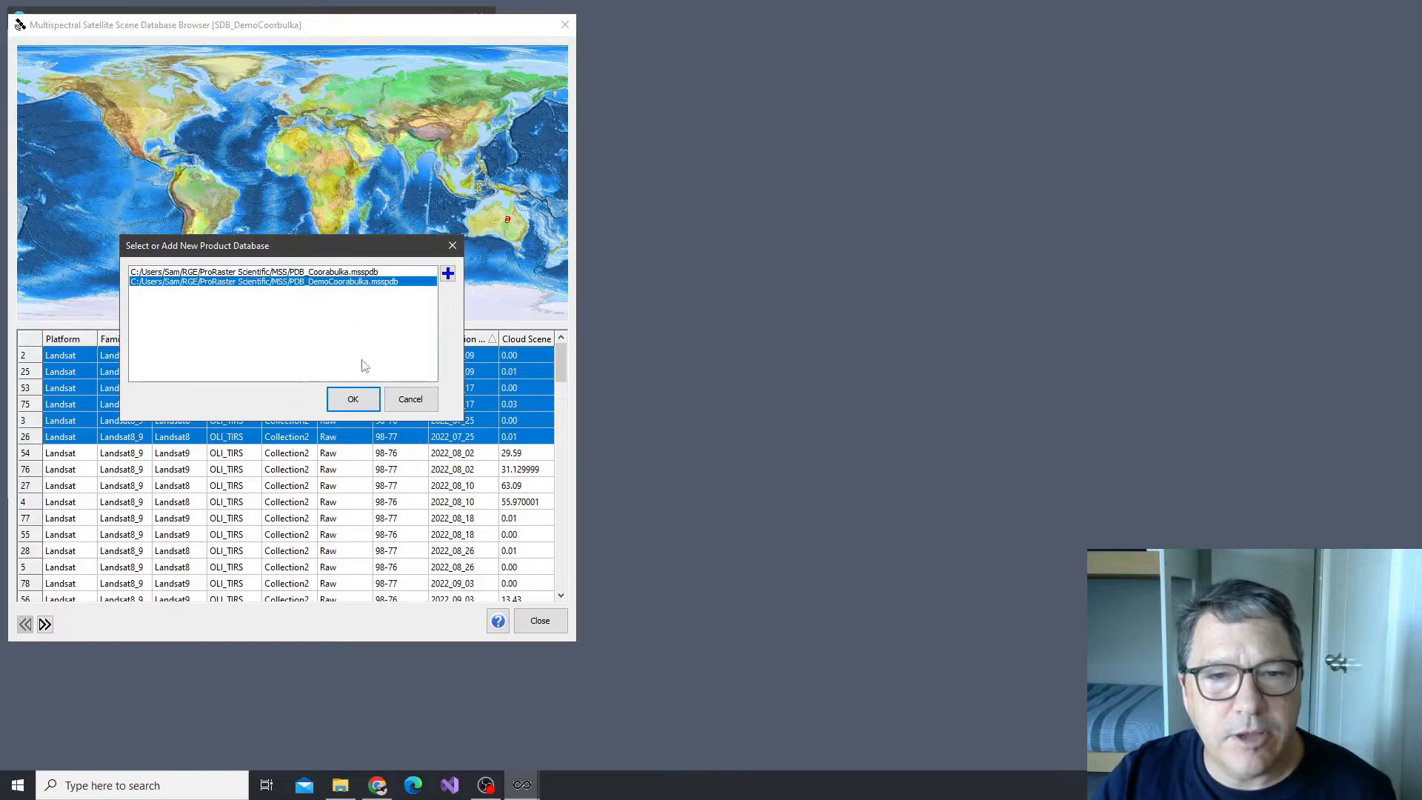
click(353, 399)
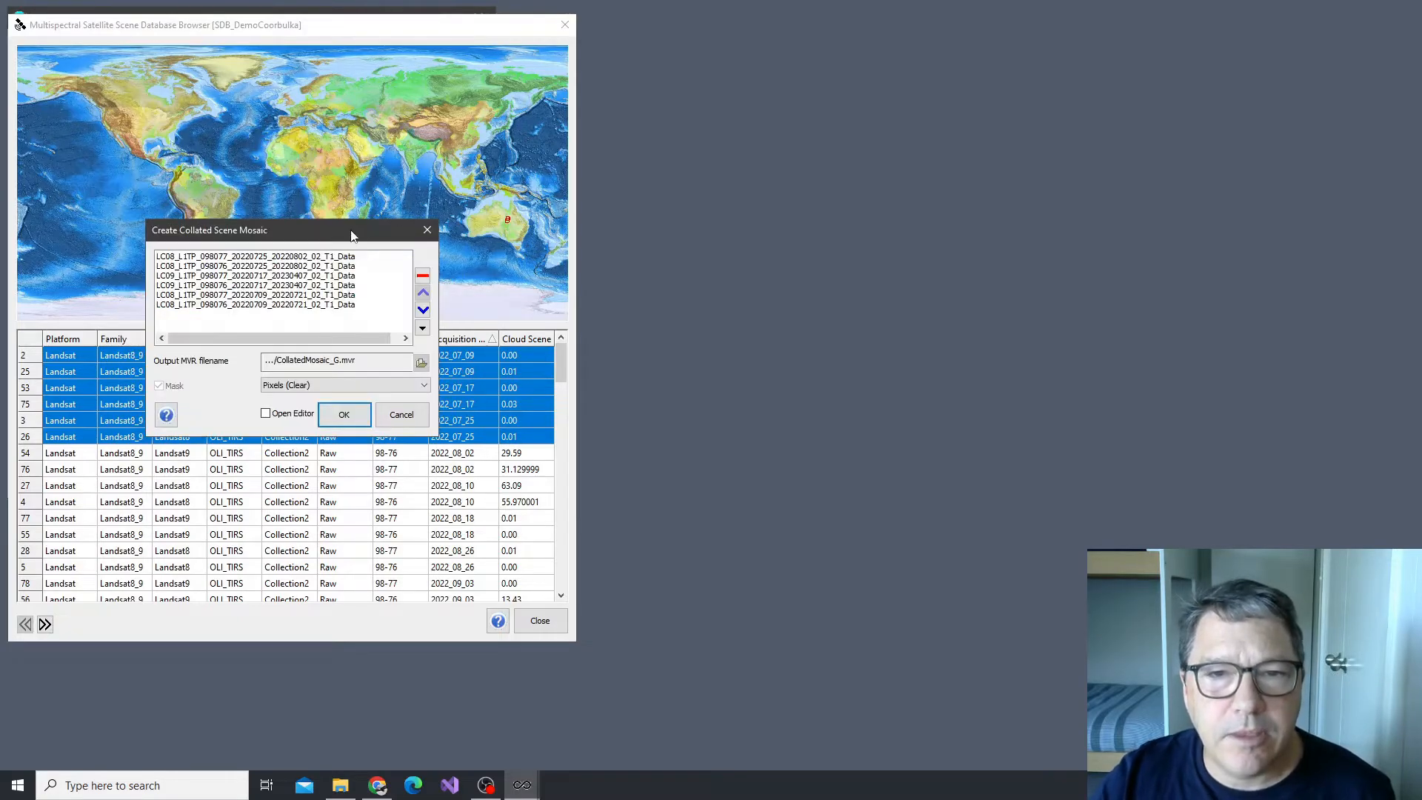
mouse_move(792, 208)
mouse_down()
mouse_move(812, 210)
mouse_move(790, 212)
mouse_up()
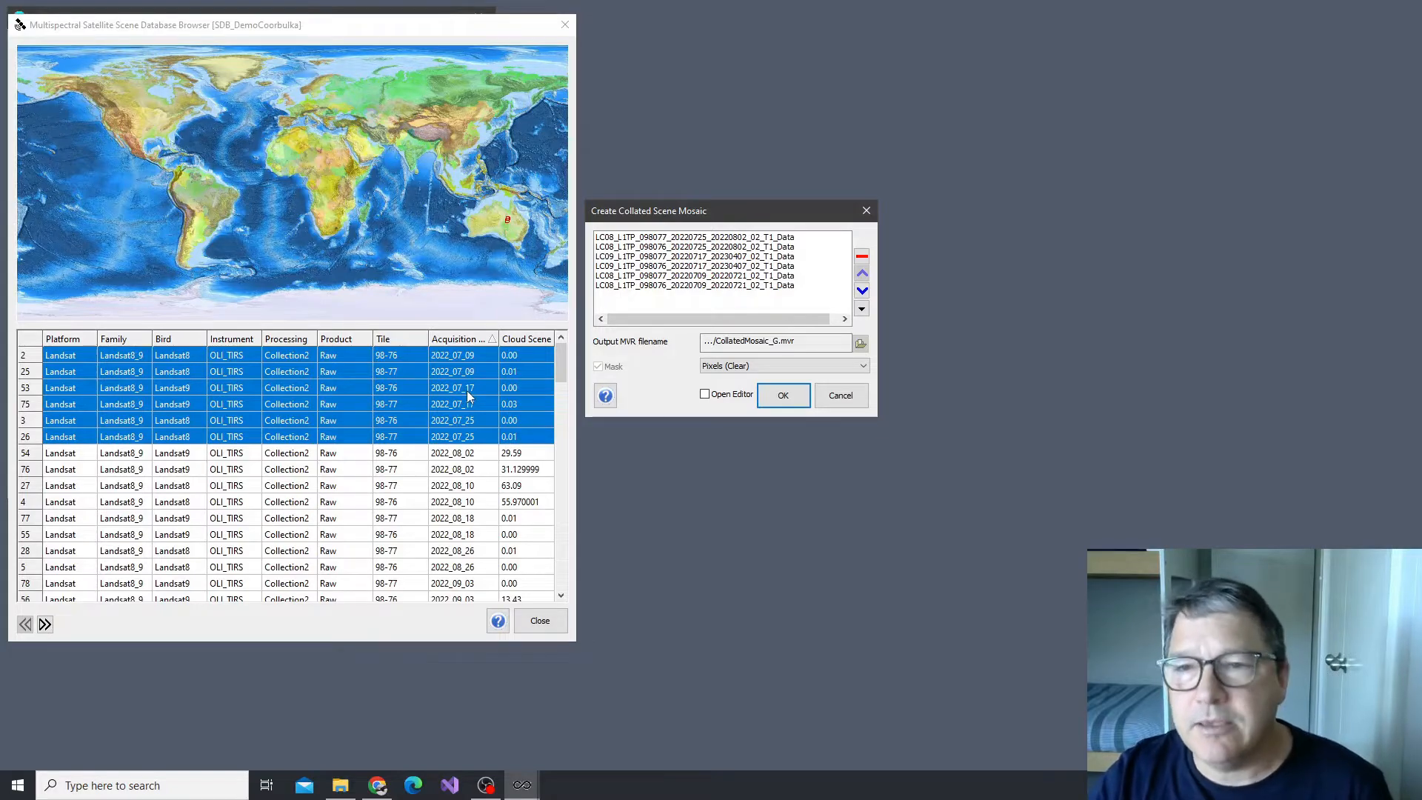
Order the source rasters by proximity to the acquisition date of scene LC09_L1TP_098077_20220717
click(691, 257)
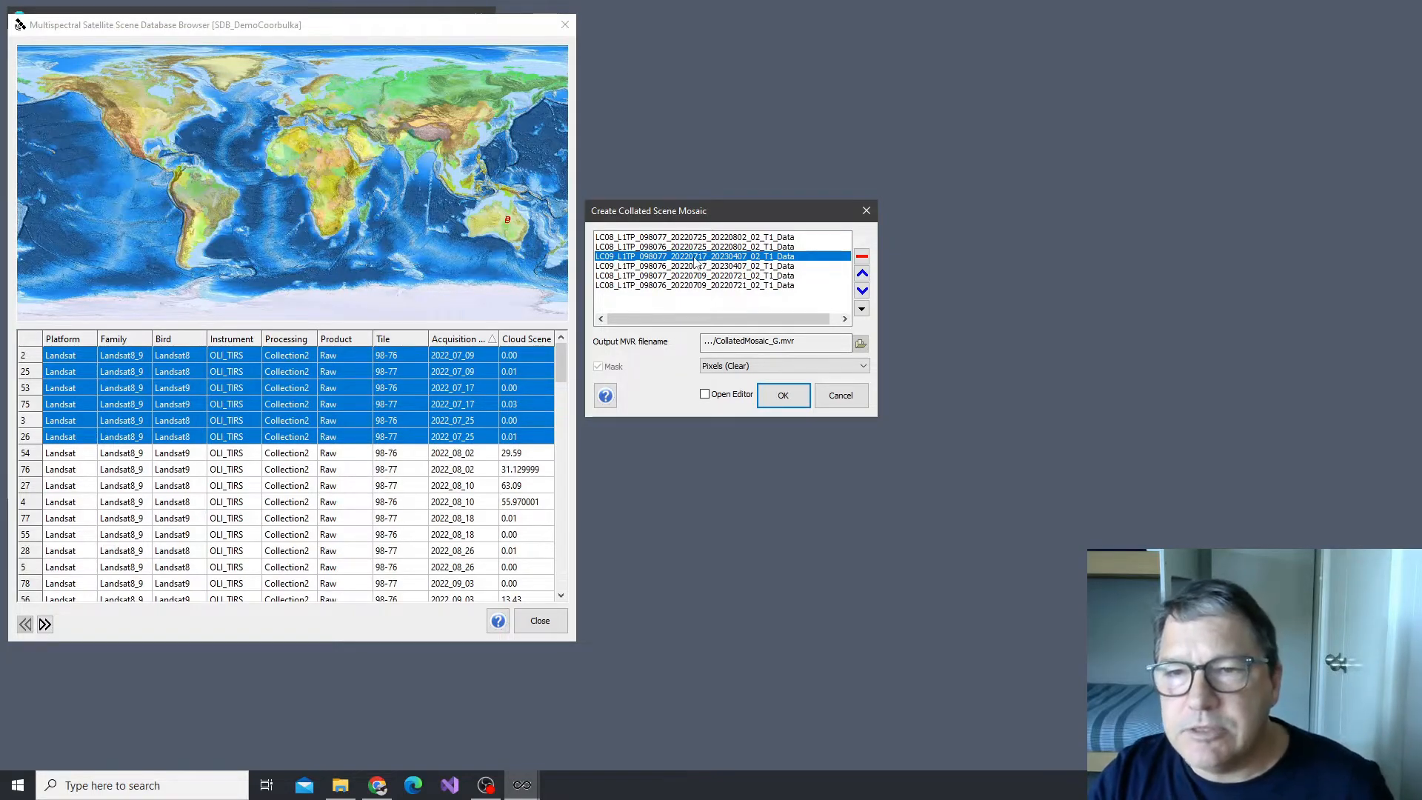
click(861, 310)
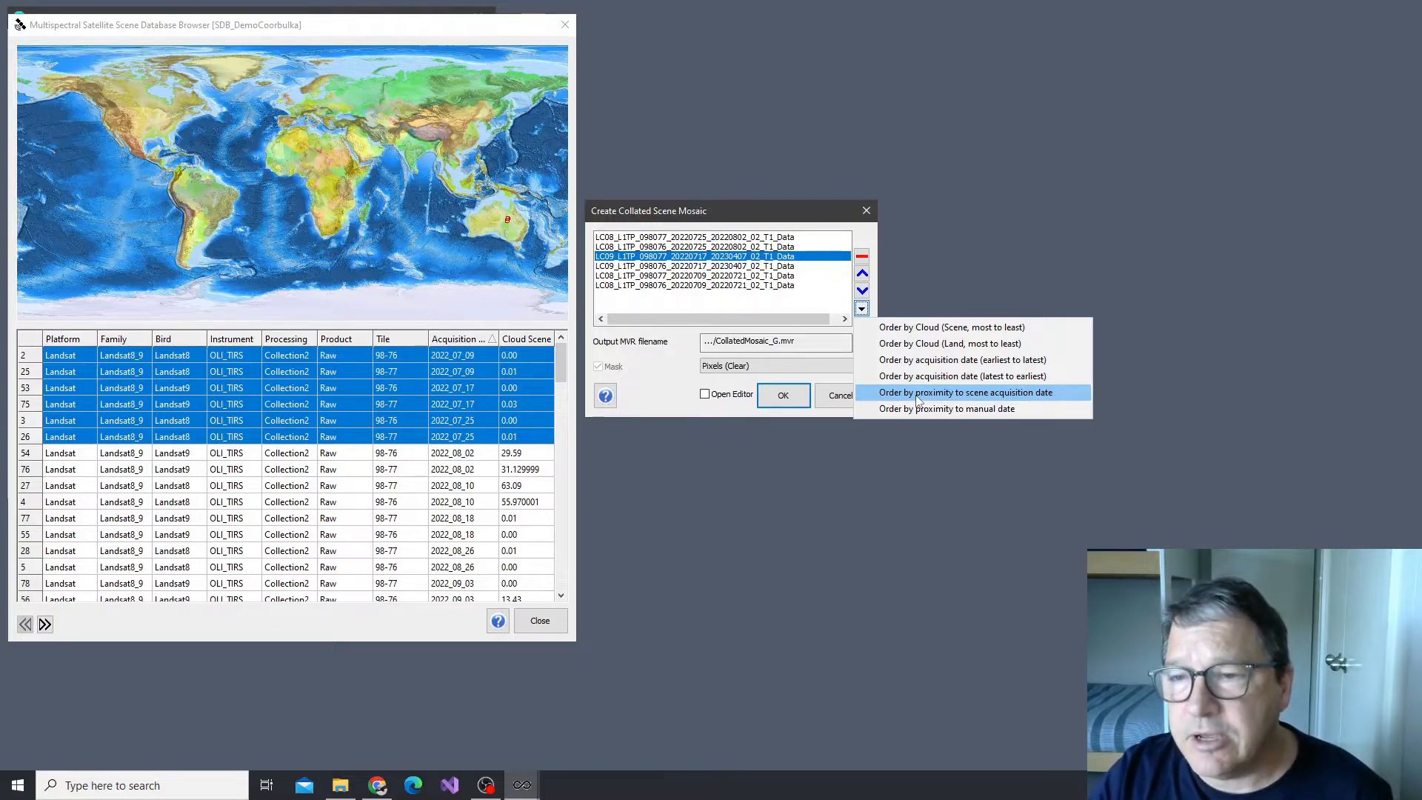
click(918, 397)
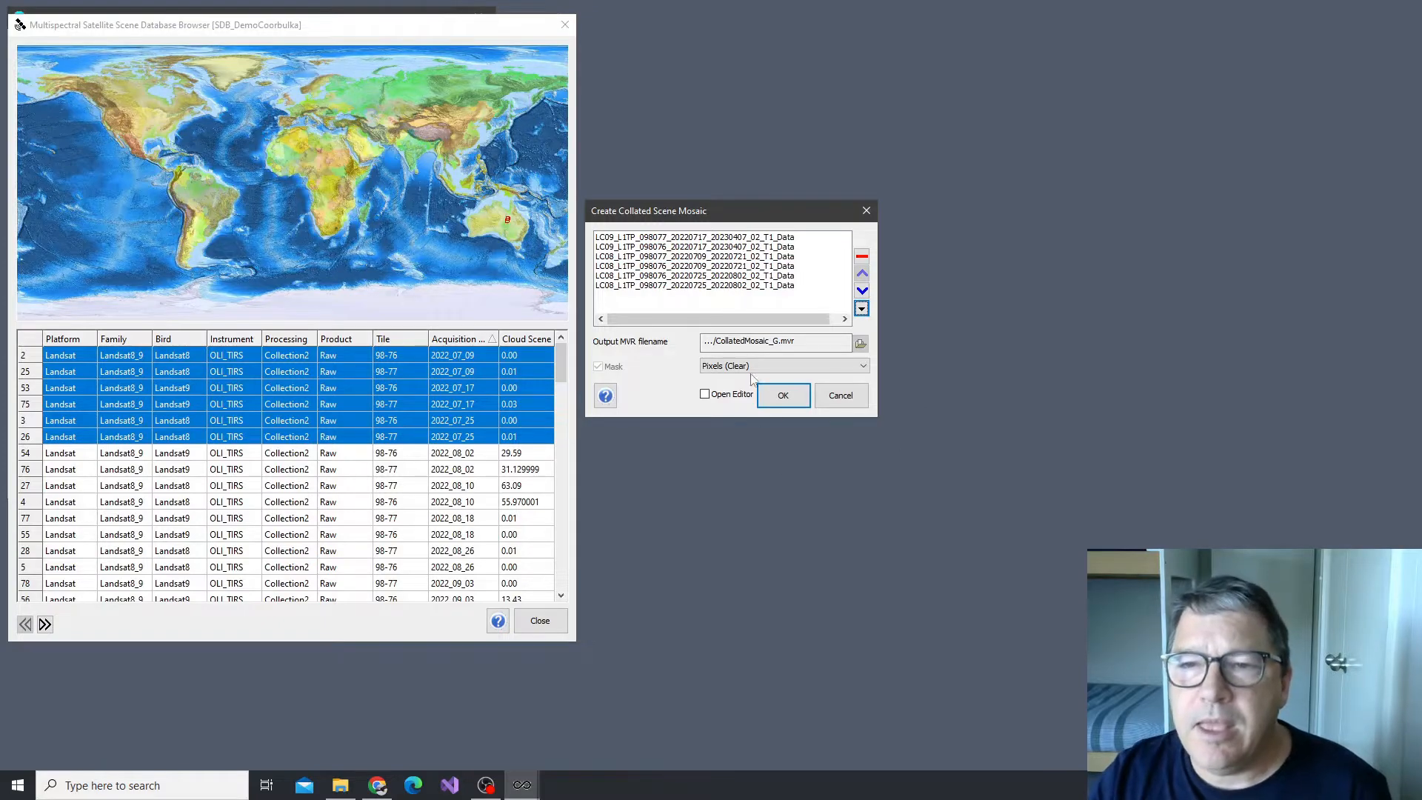
Examine the acquisition dates and sequence of the mosaic's source rasters, along with the available ordering options
click(700, 287)
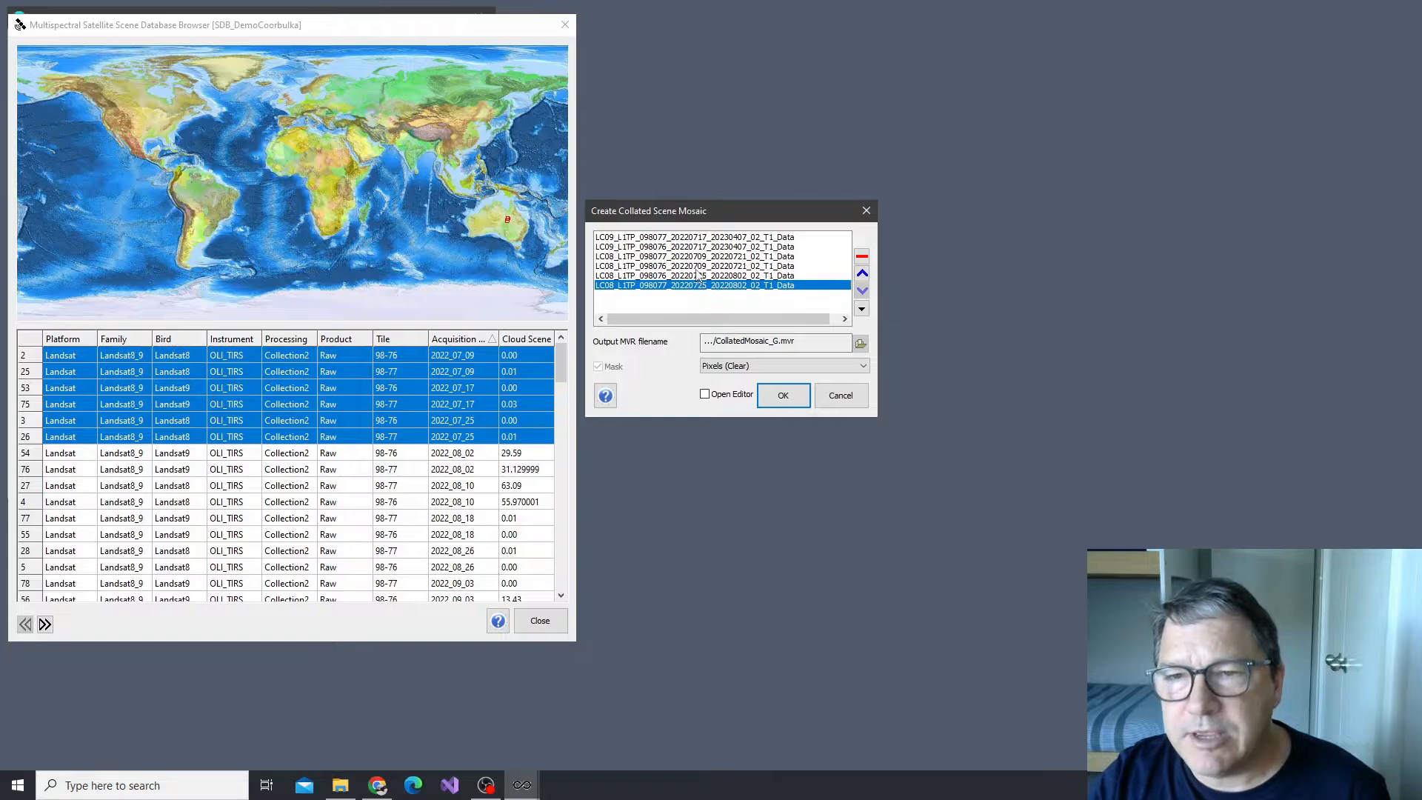
drag(700, 281, 707, 248)
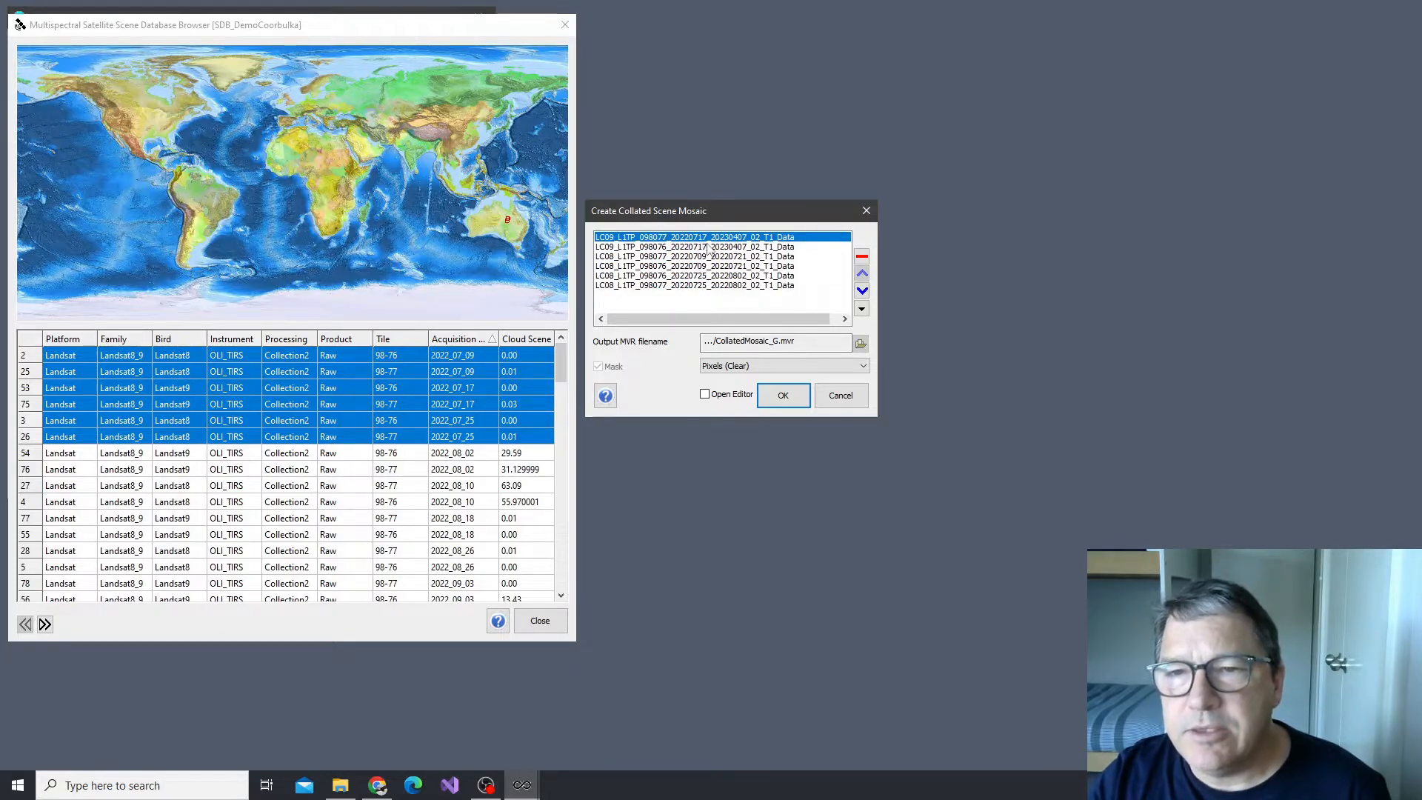
click(703, 287)
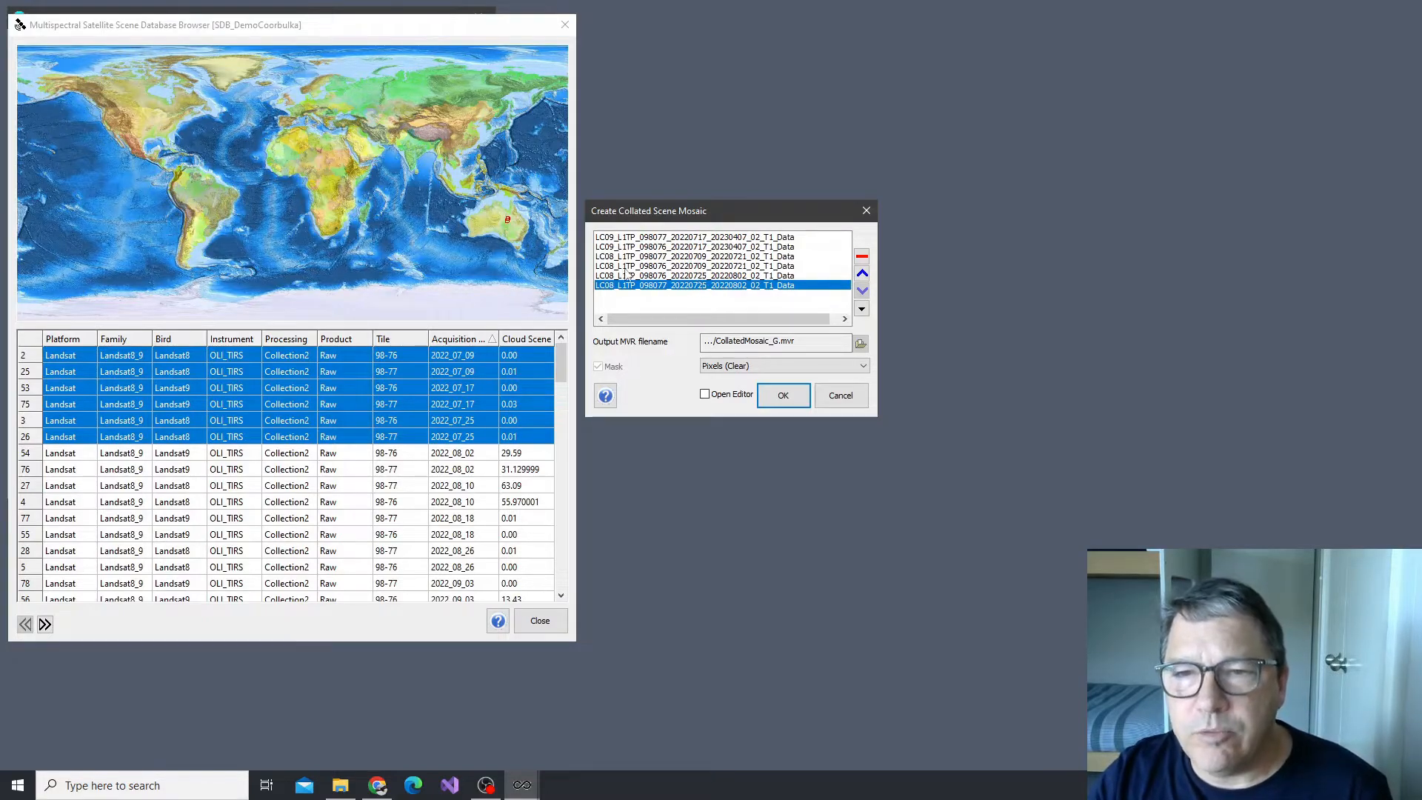
click(698, 265)
click(698, 256)
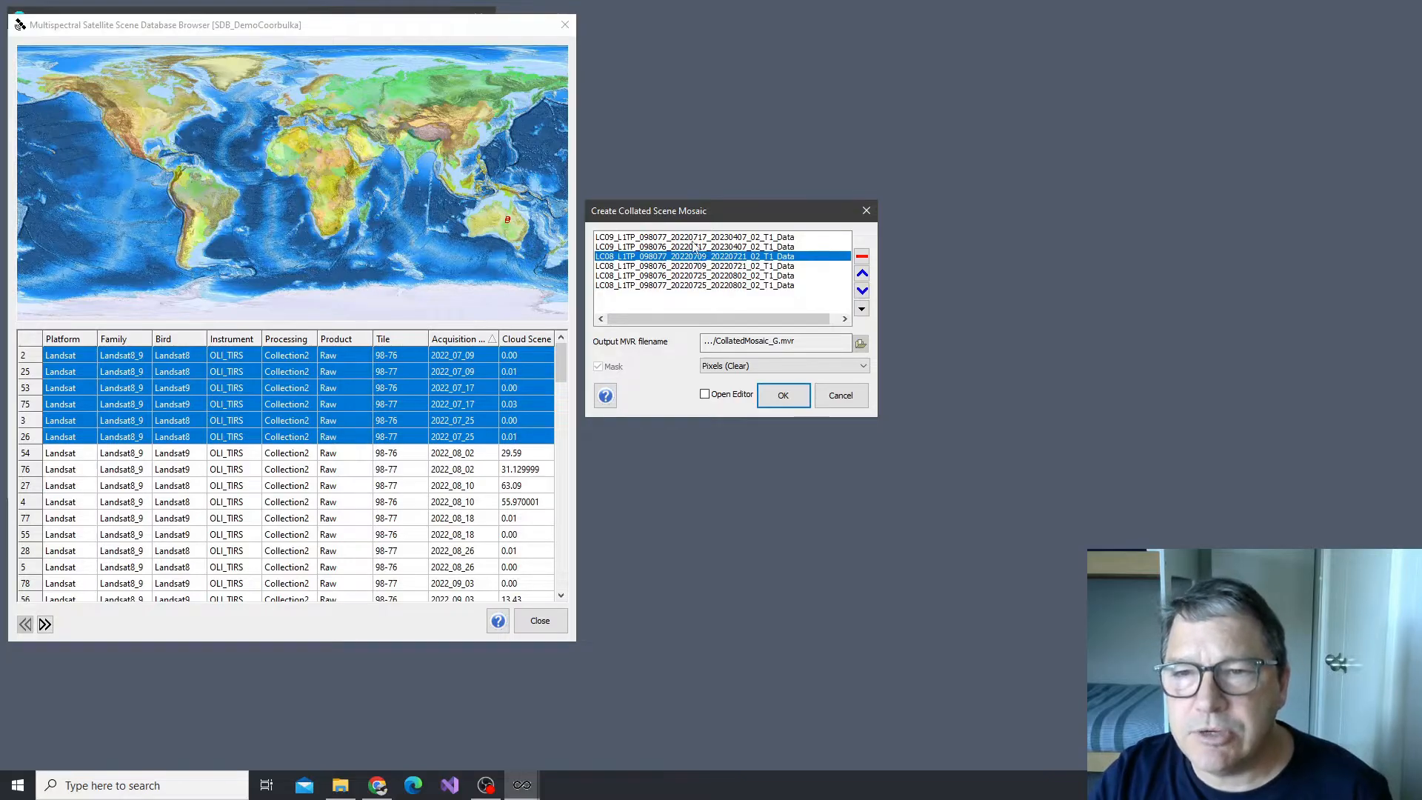
click(697, 247)
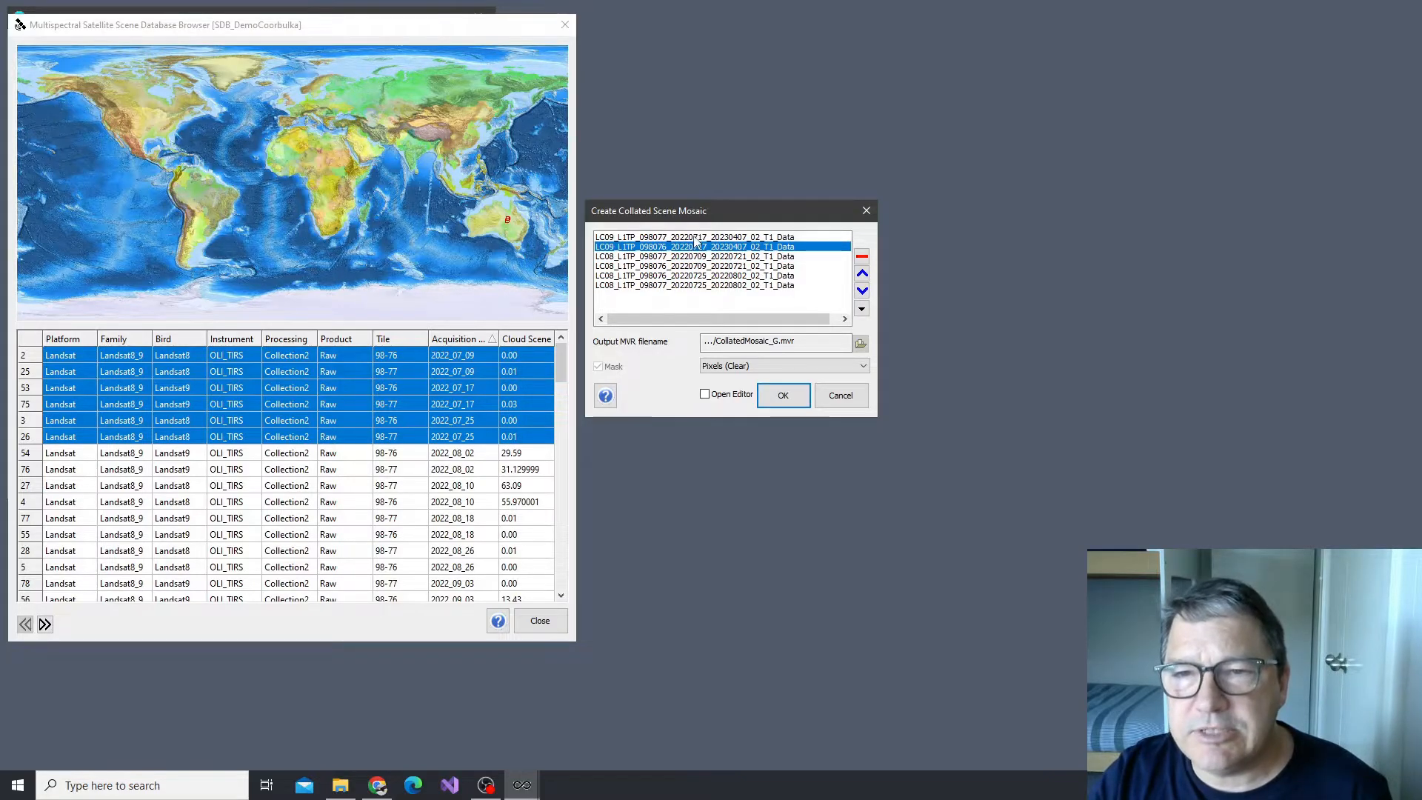
click(697, 238)
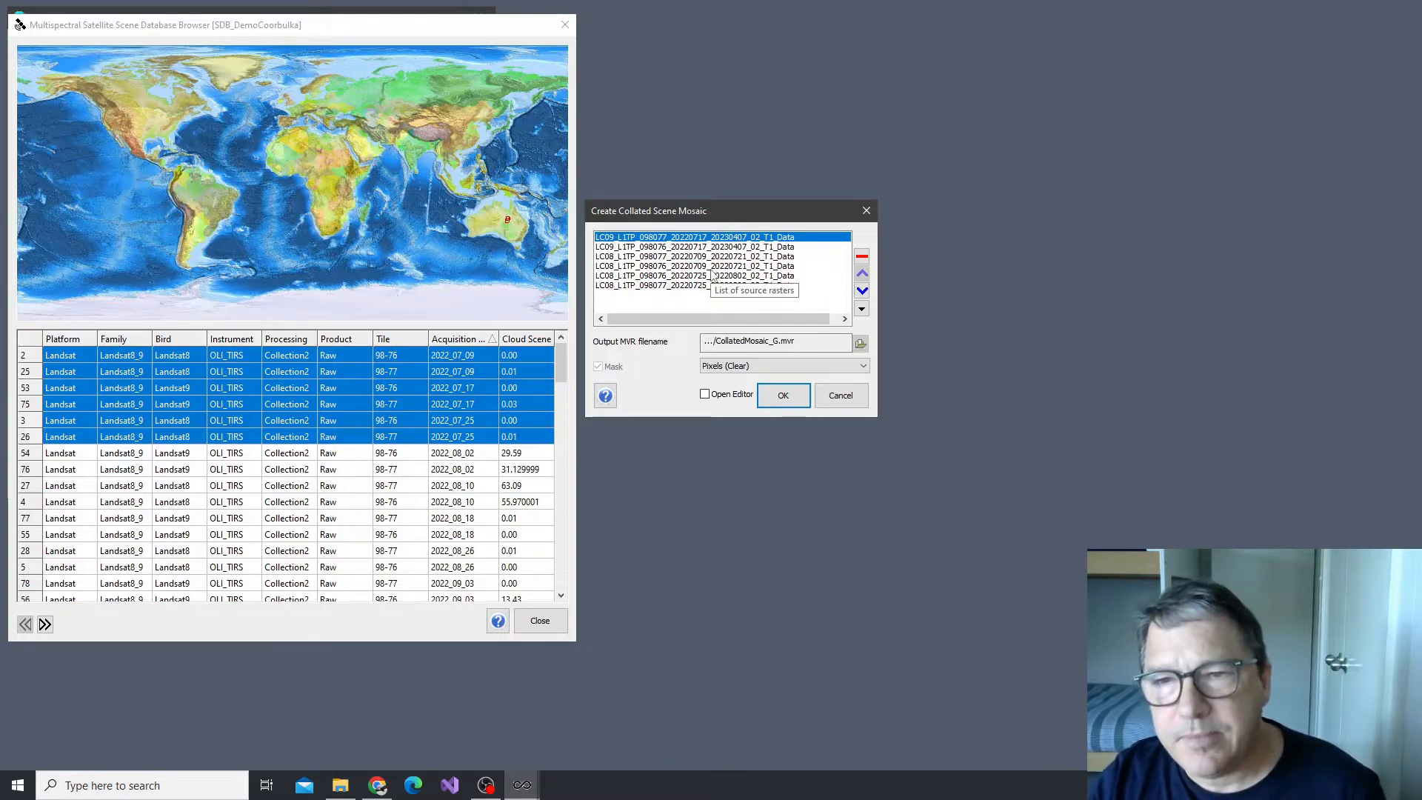
click(862, 309)
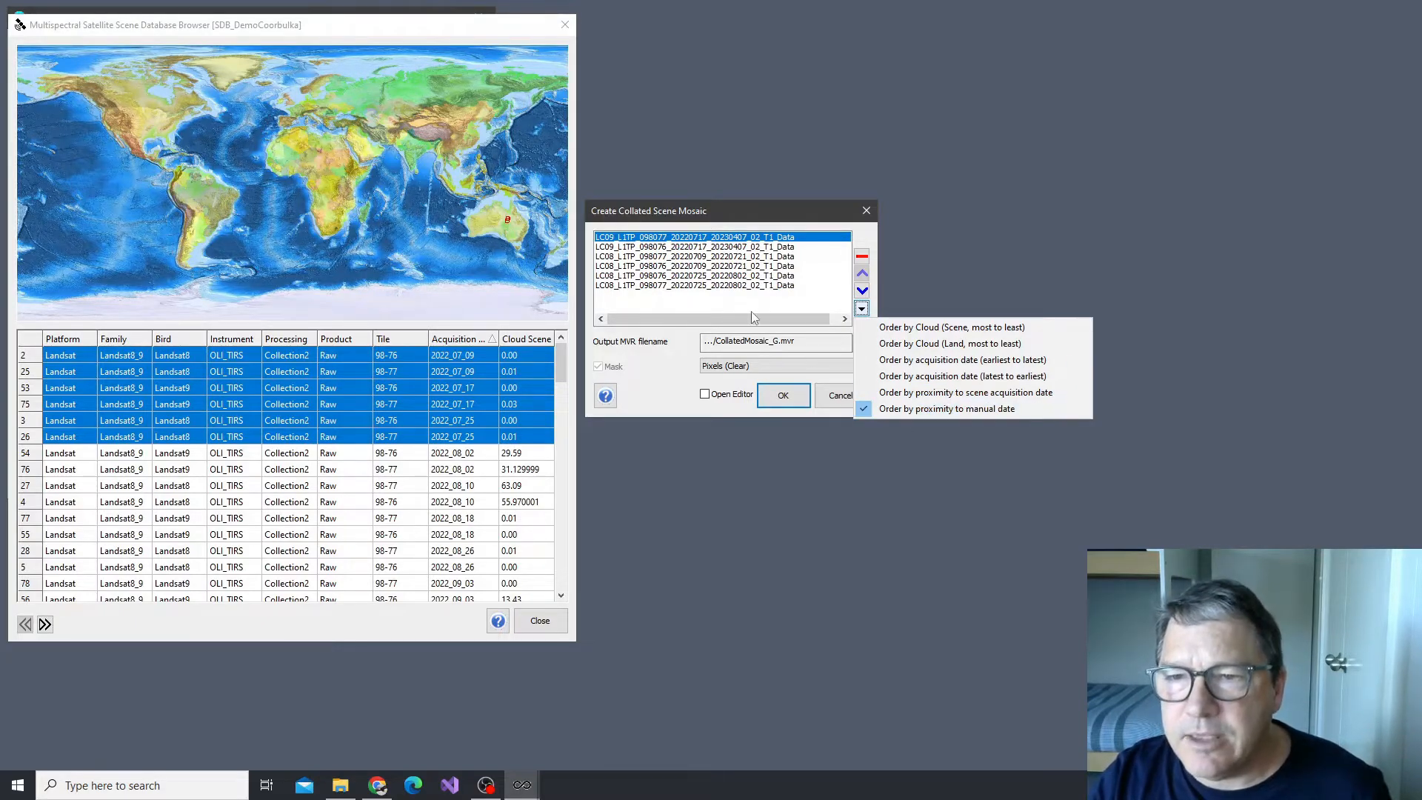
click(737, 326)
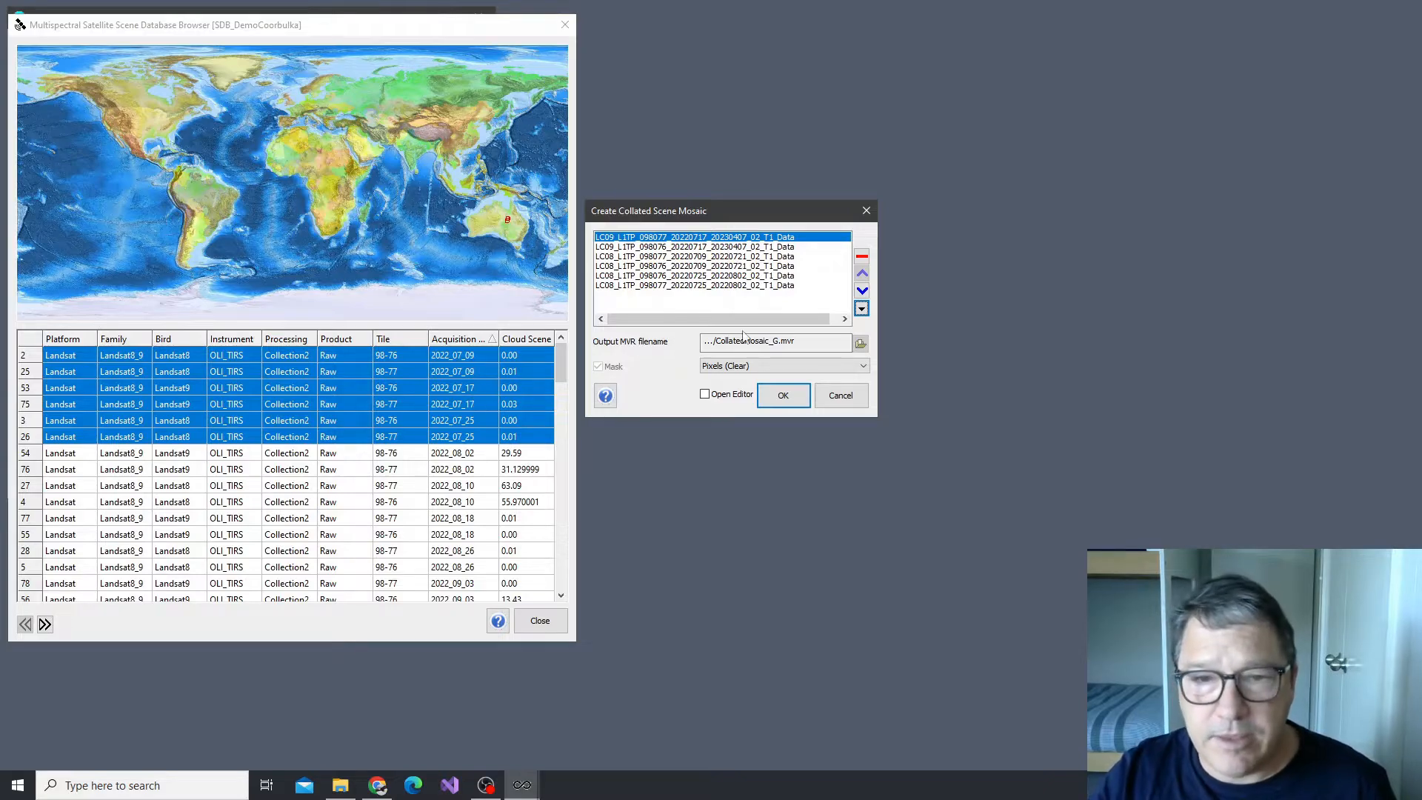
Order the source rasters by proximity to a manual date of 15 July 2022 with the time set to 12
click(862, 310)
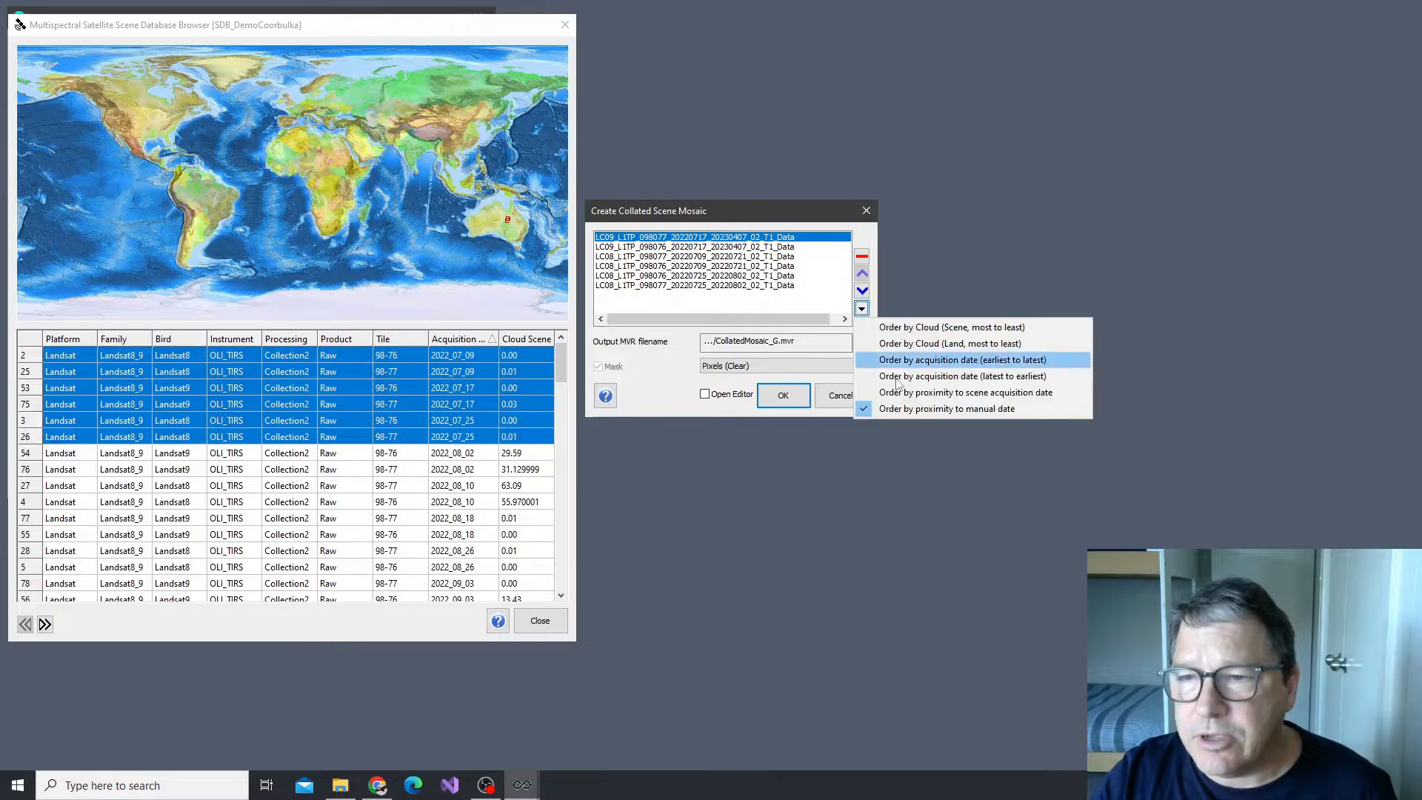
click(939, 409)
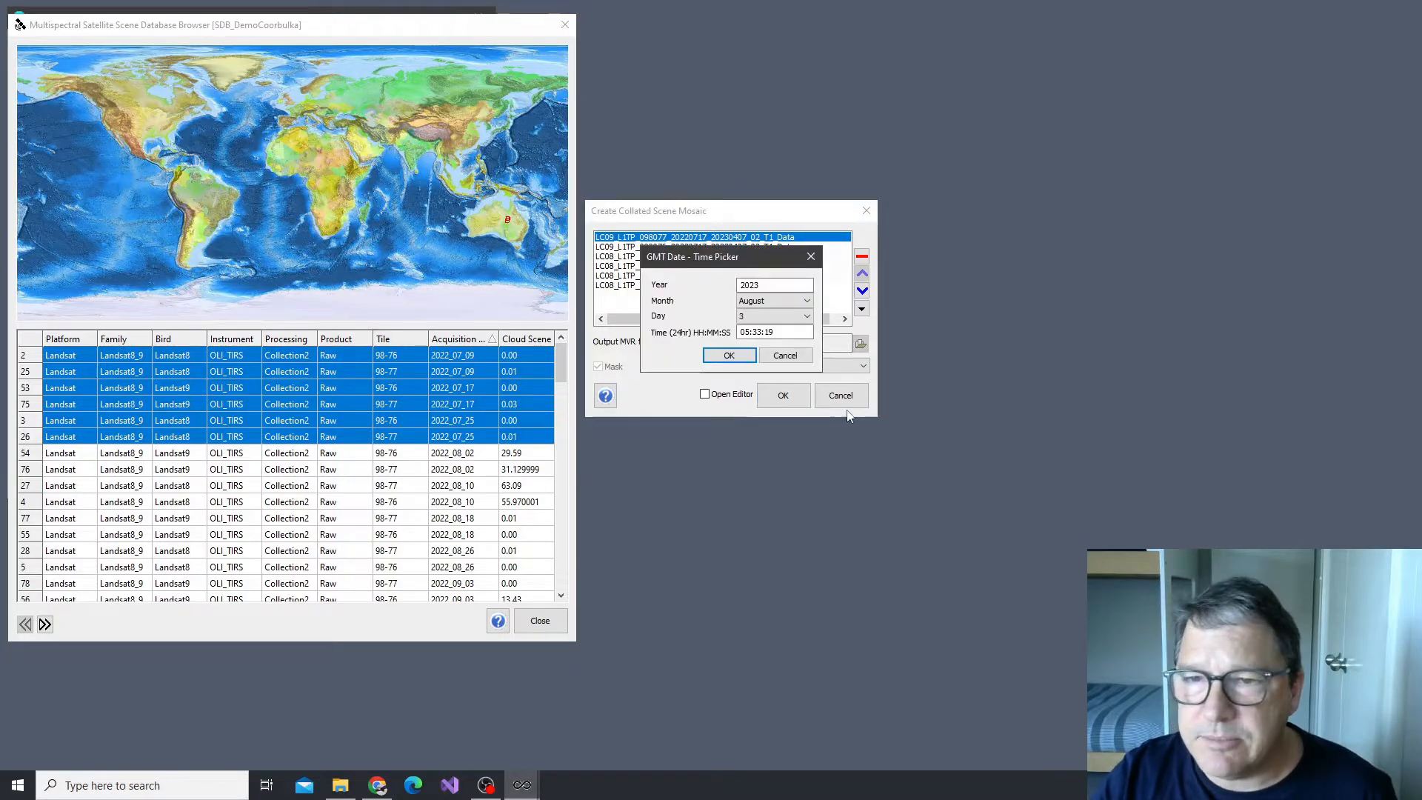
double_click(772, 285)
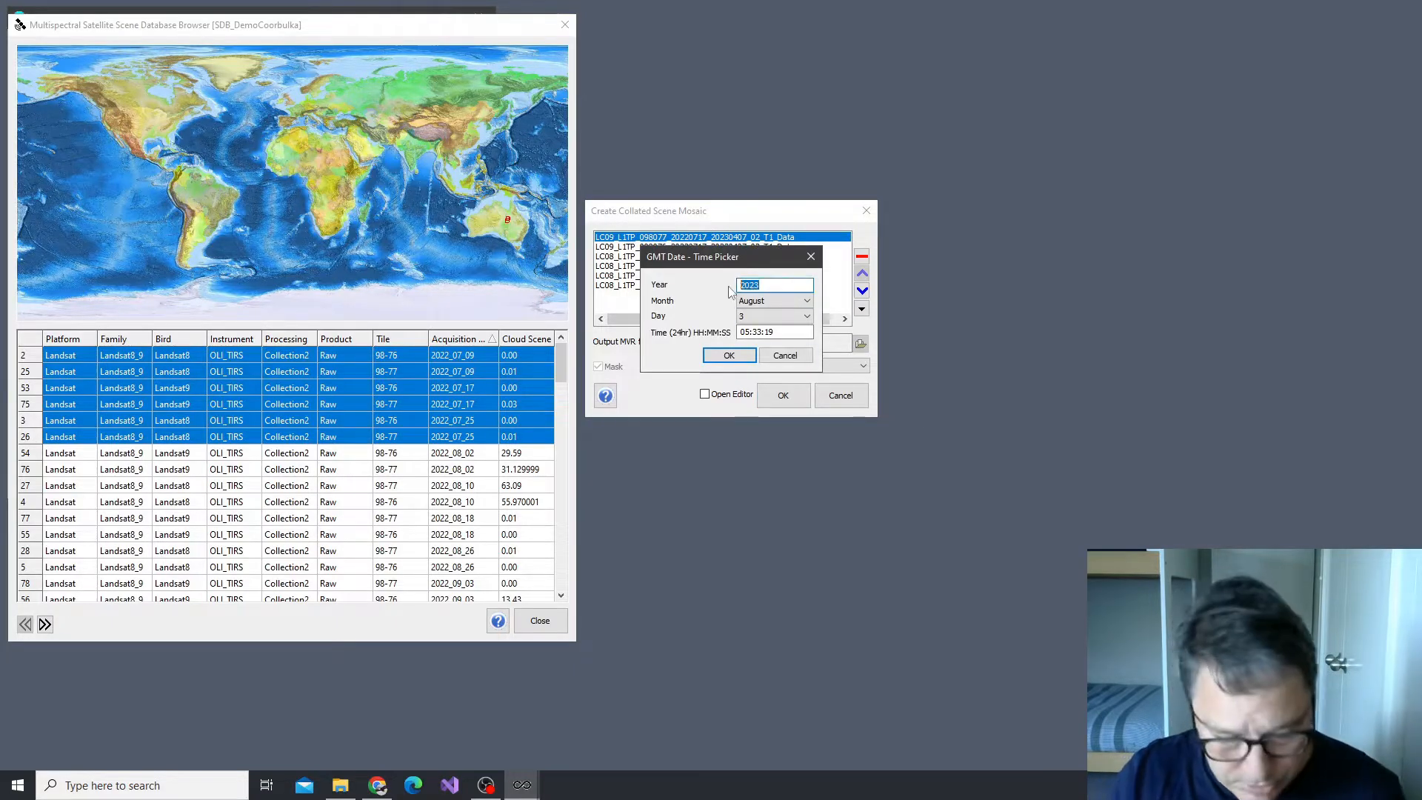
text(2022)
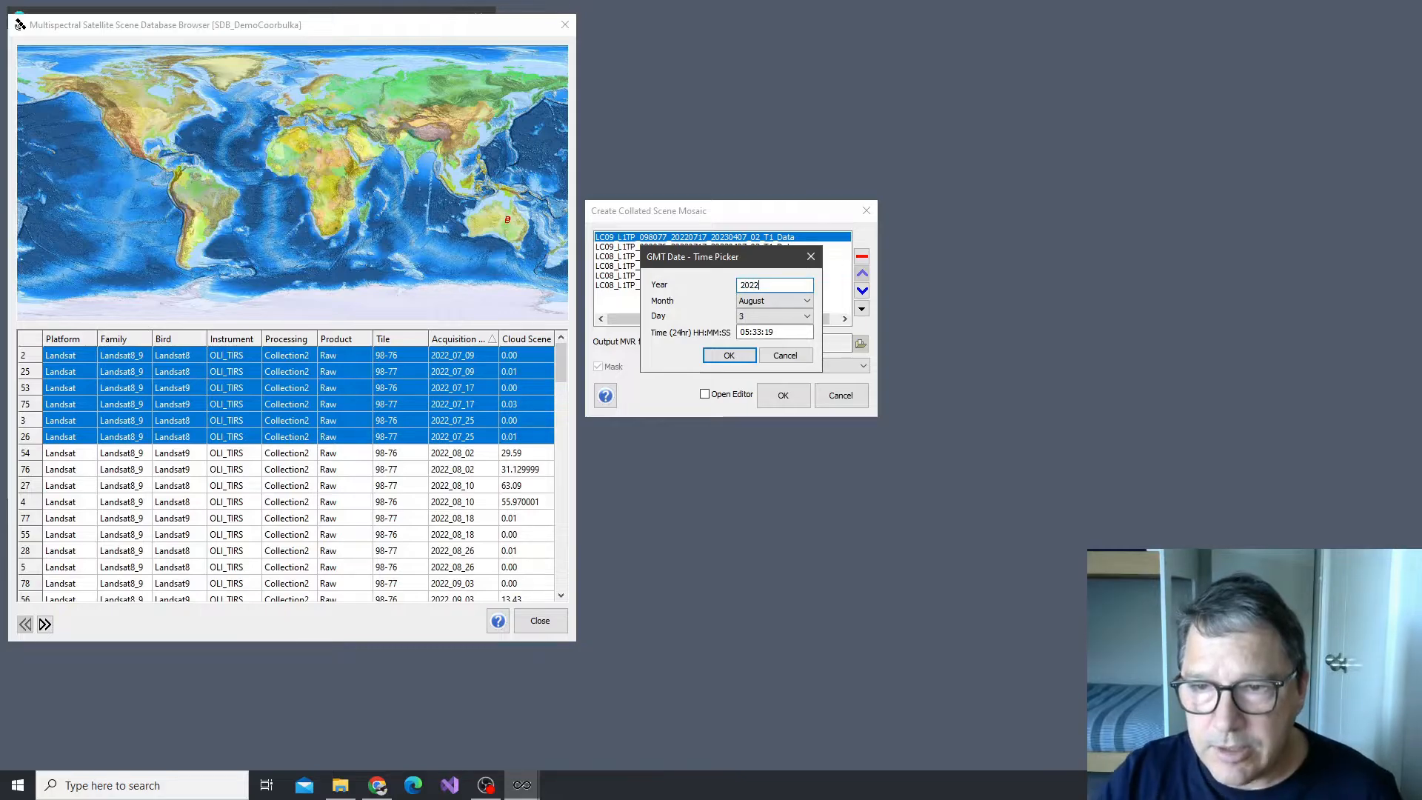
click(804, 301)
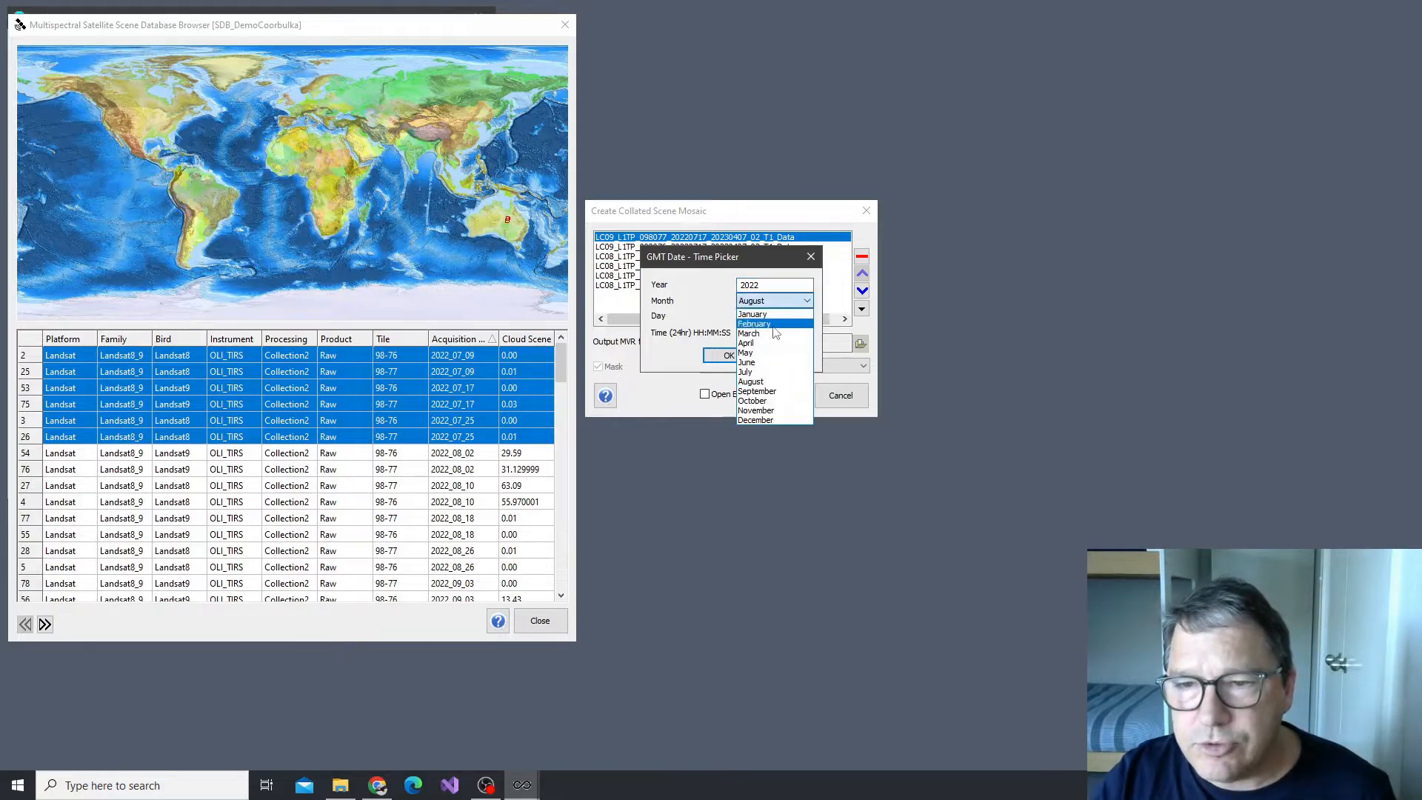
click(774, 372)
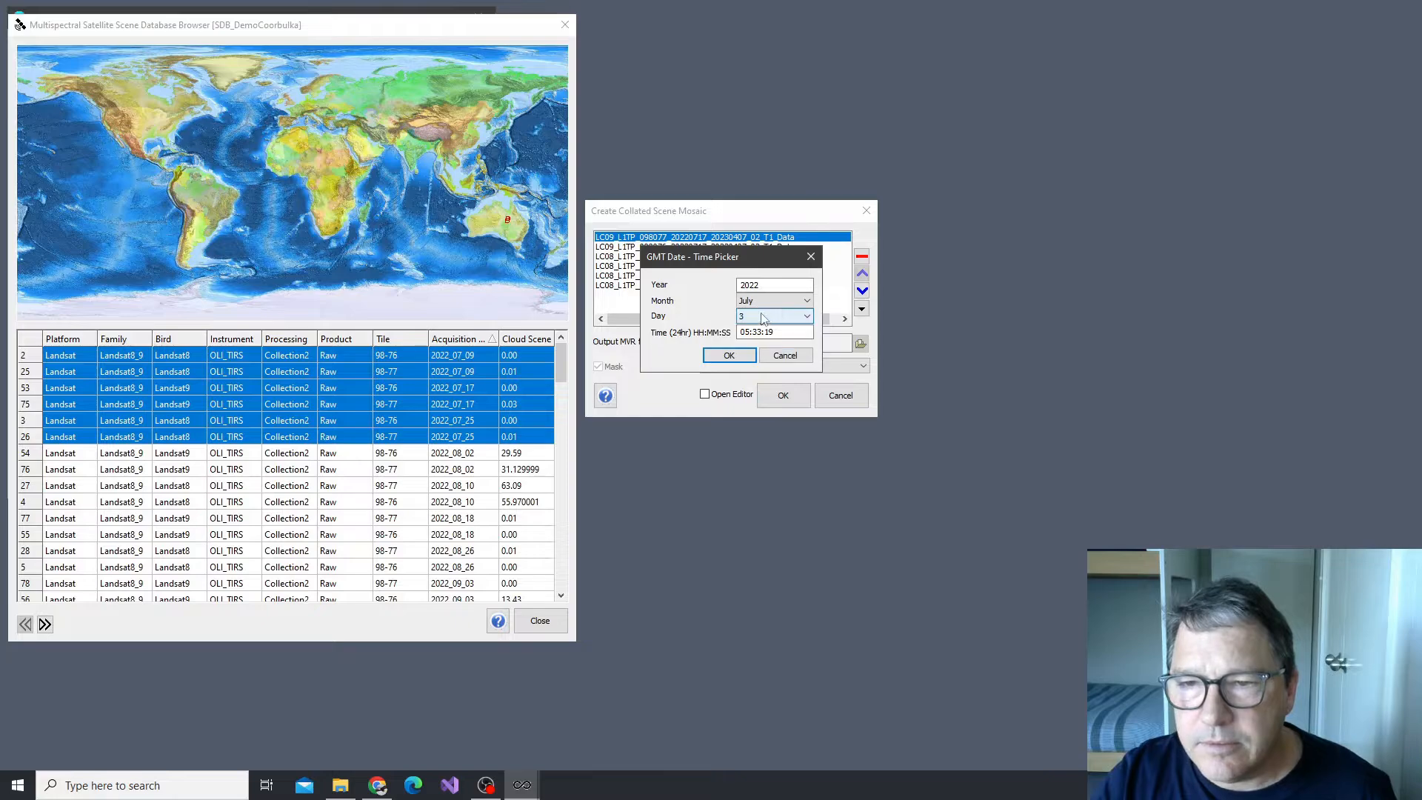
click(763, 317)
click(771, 459)
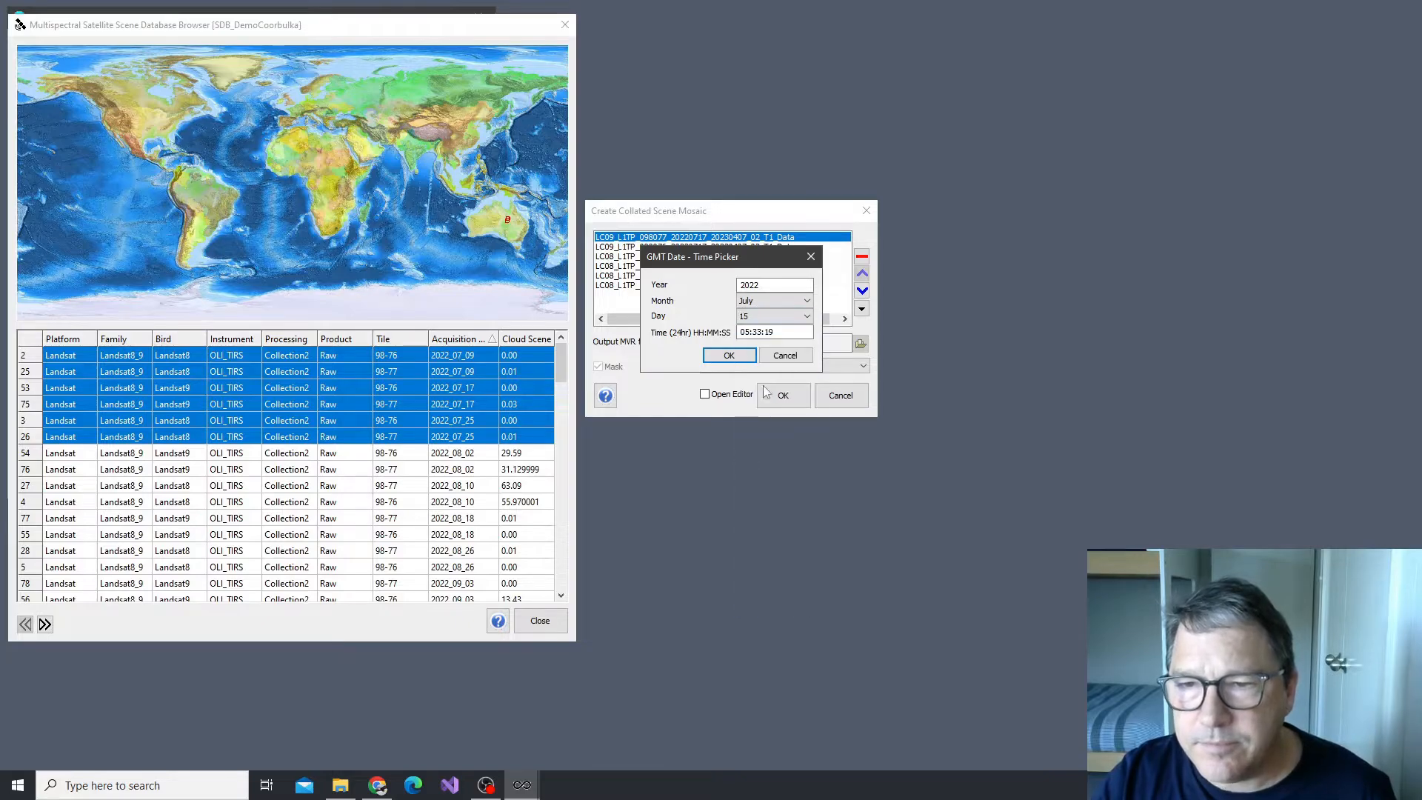
drag(784, 333, 729, 331)
text(12)
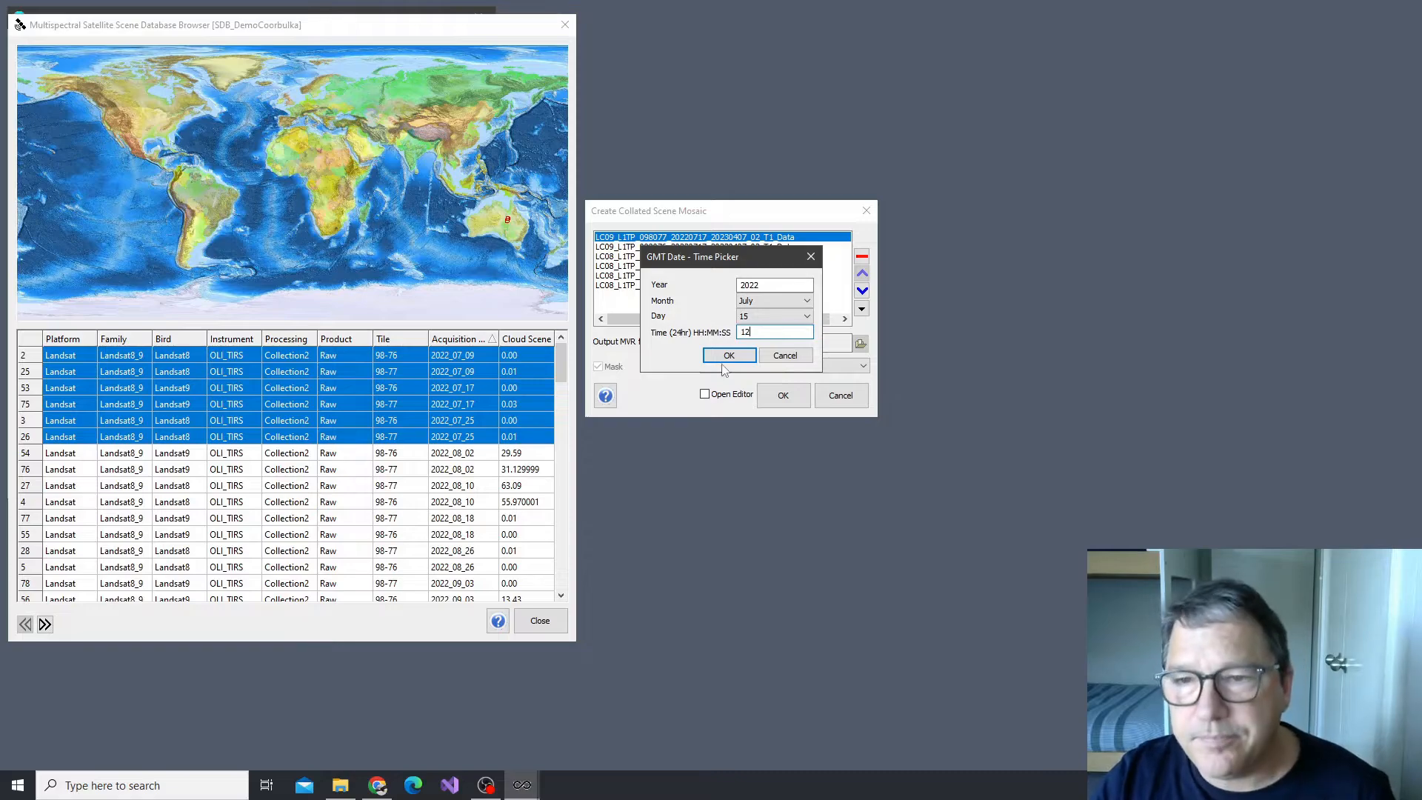
click(730, 357)
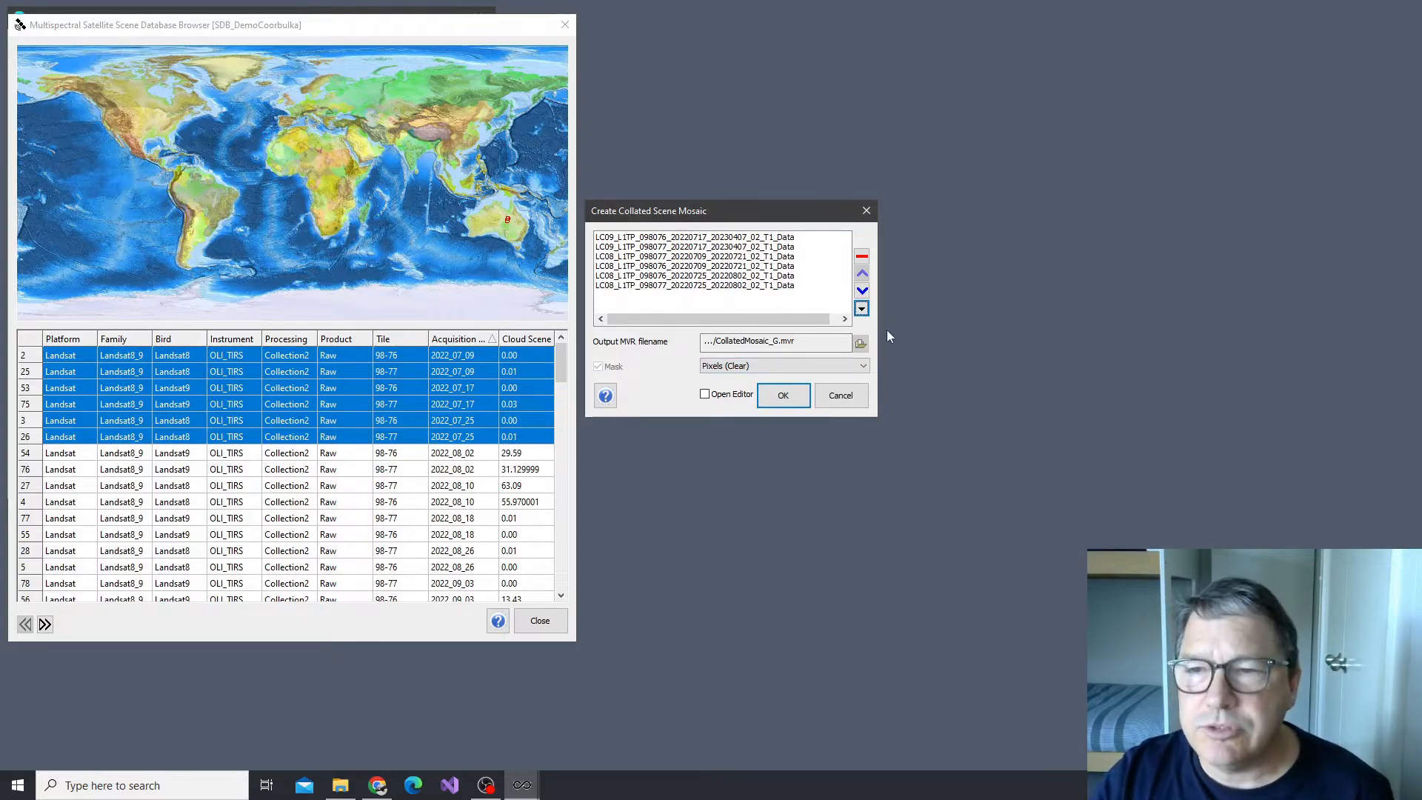
Order the mosaic's source rasters by proximity to a manual date of 1 July 2022
click(861, 309)
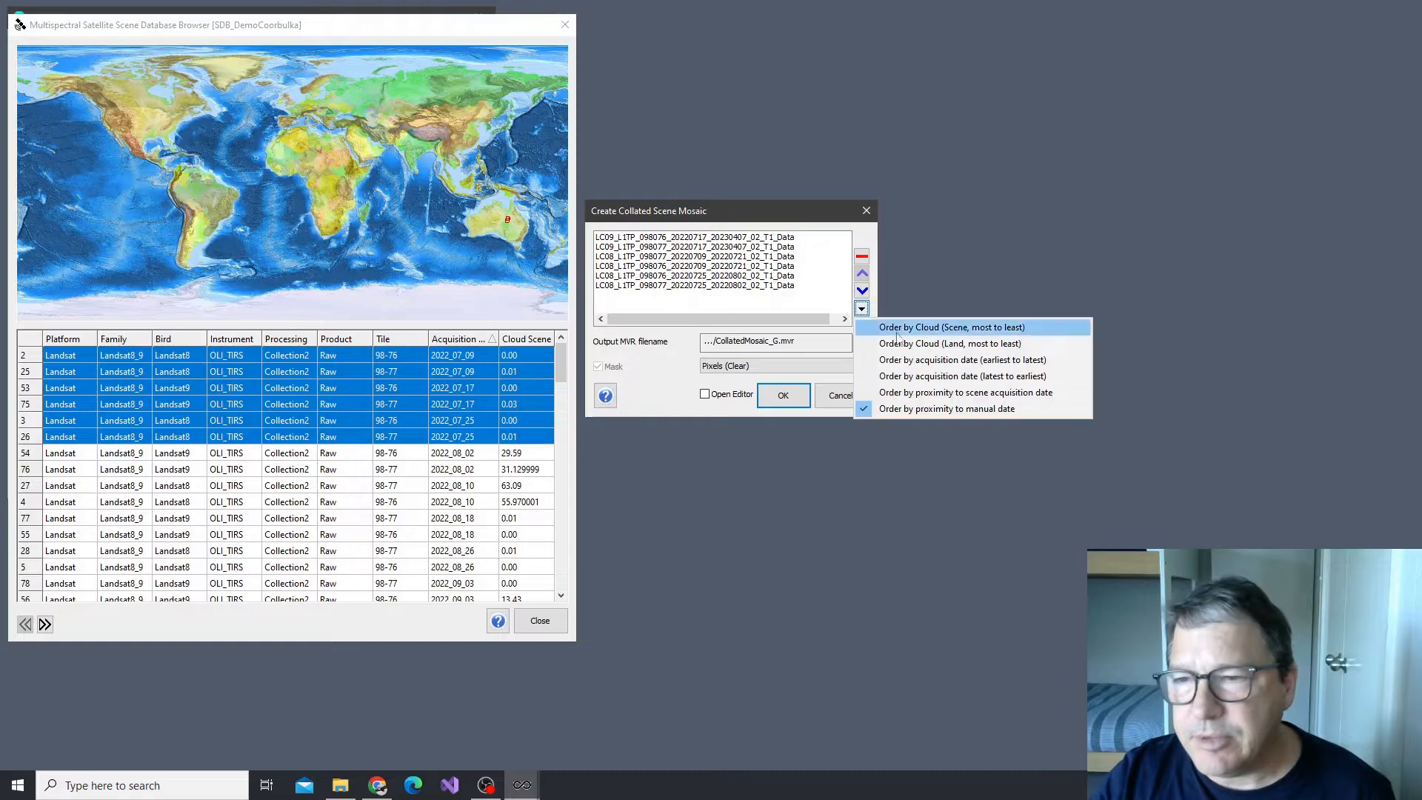
click(939, 408)
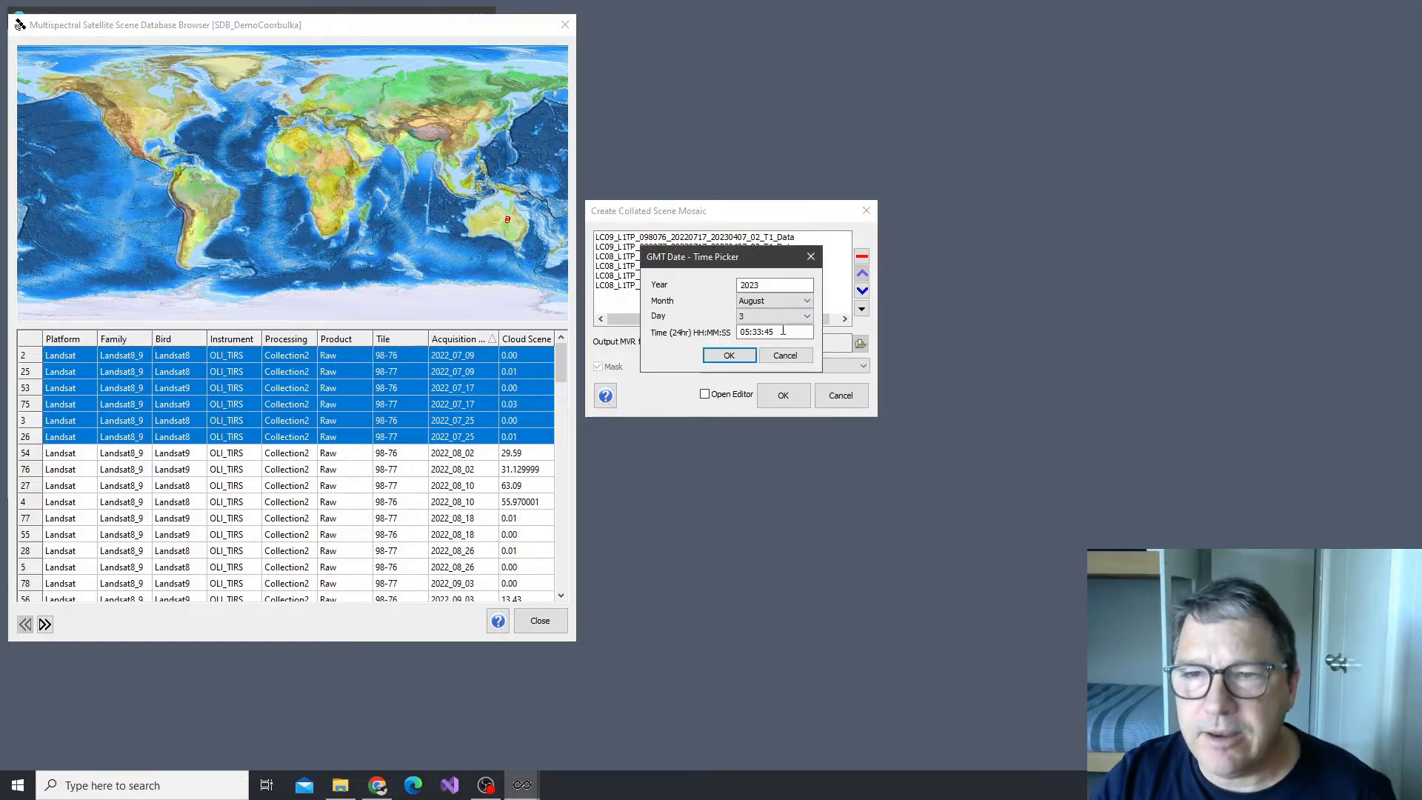
drag(785, 285, 708, 293)
text(2)
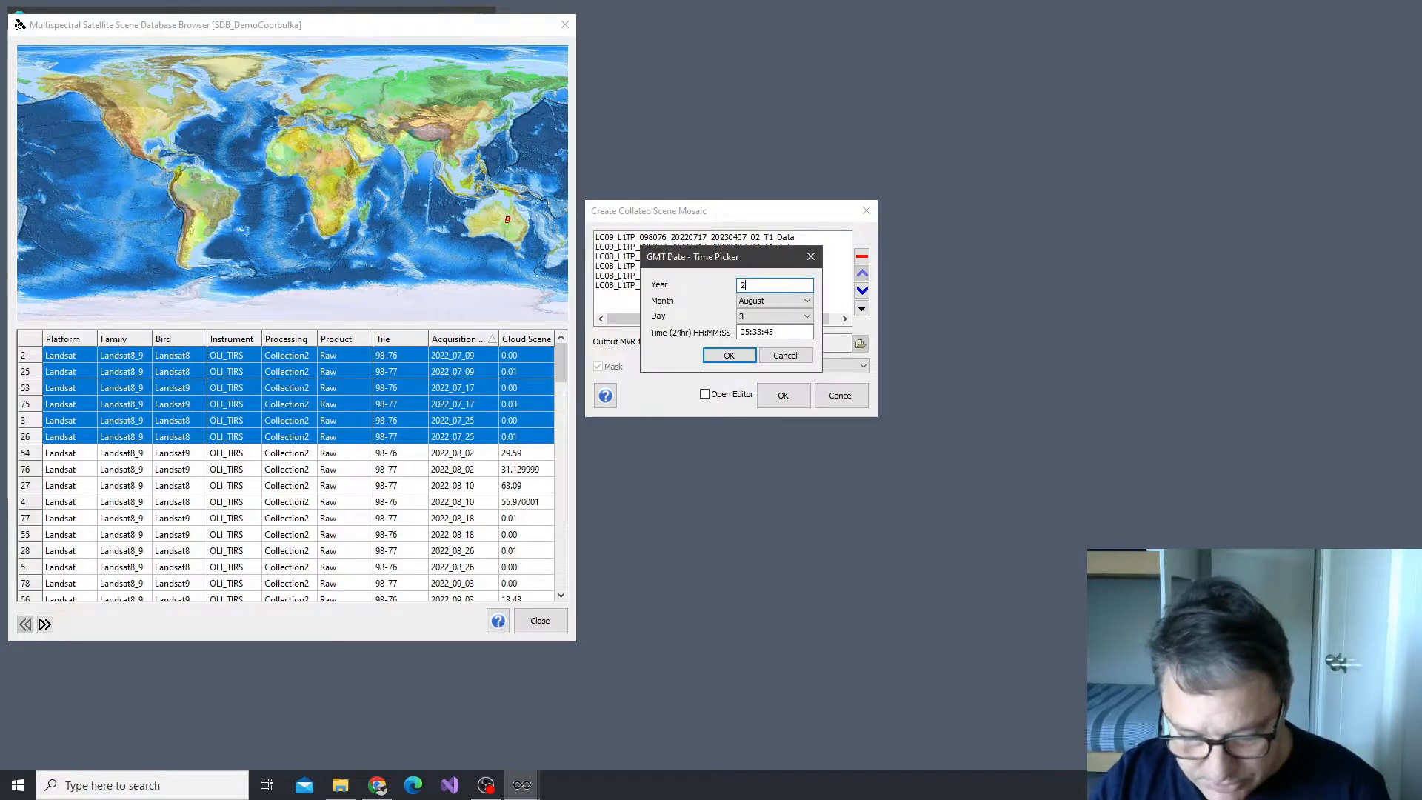
text(022)
click(776, 300)
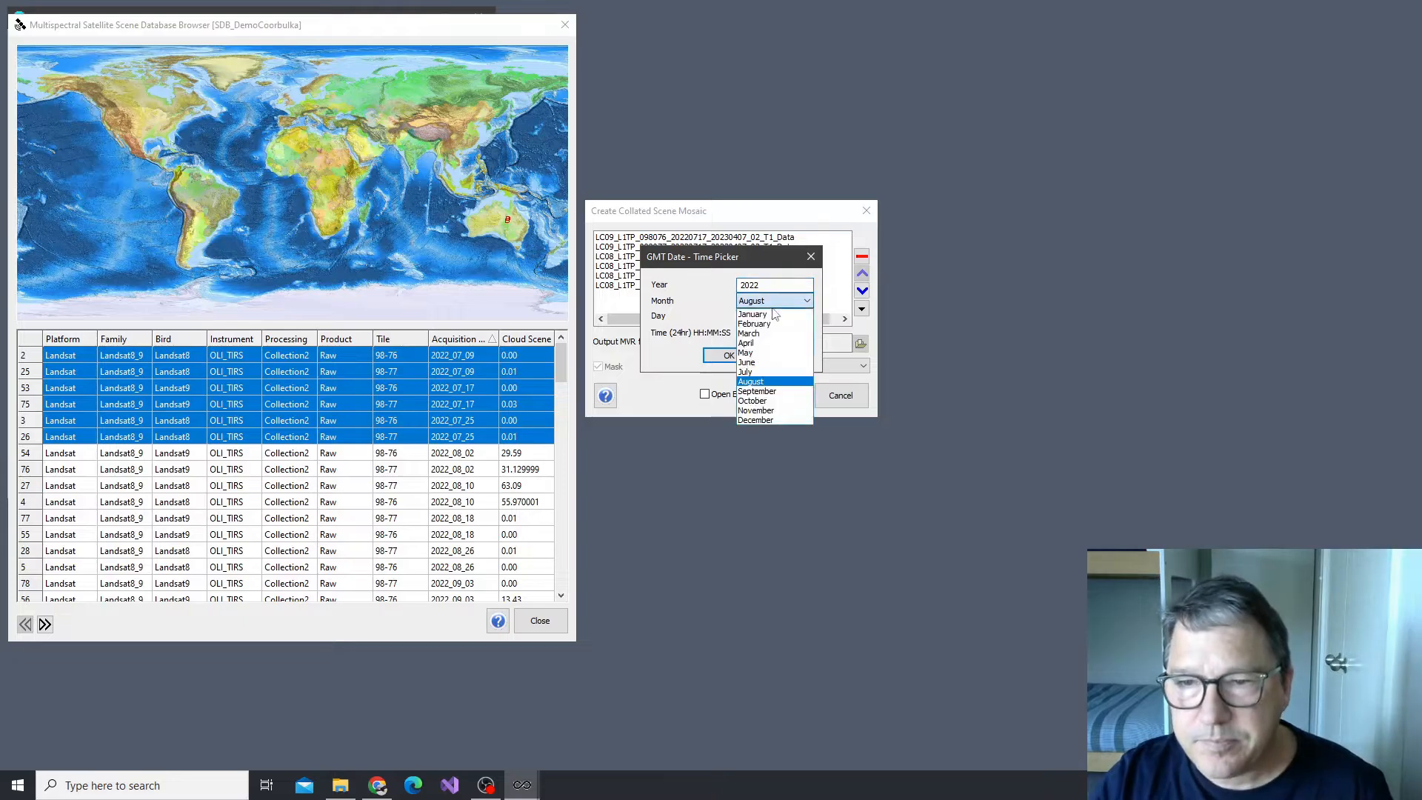
click(771, 371)
click(763, 317)
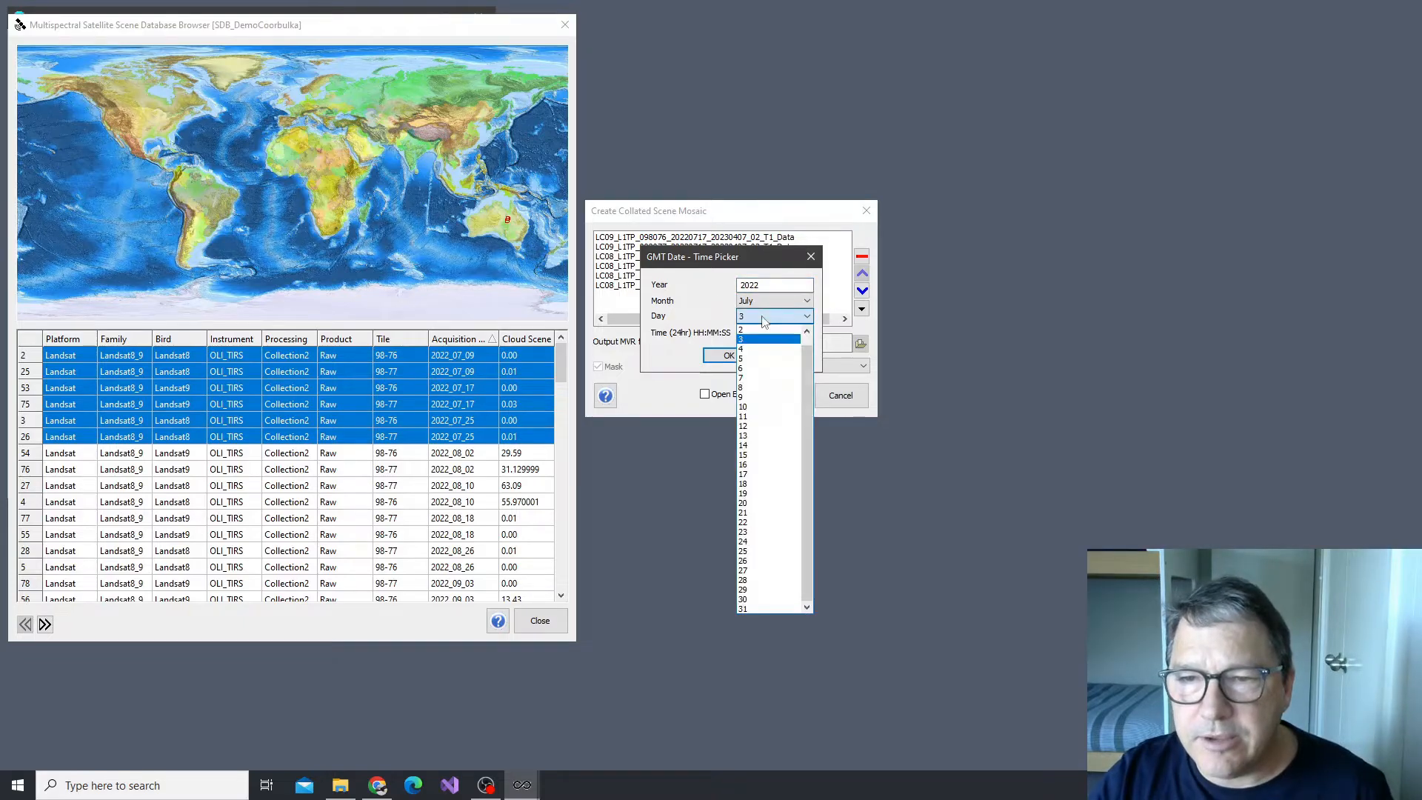
scroll(763, 333, up, 1)
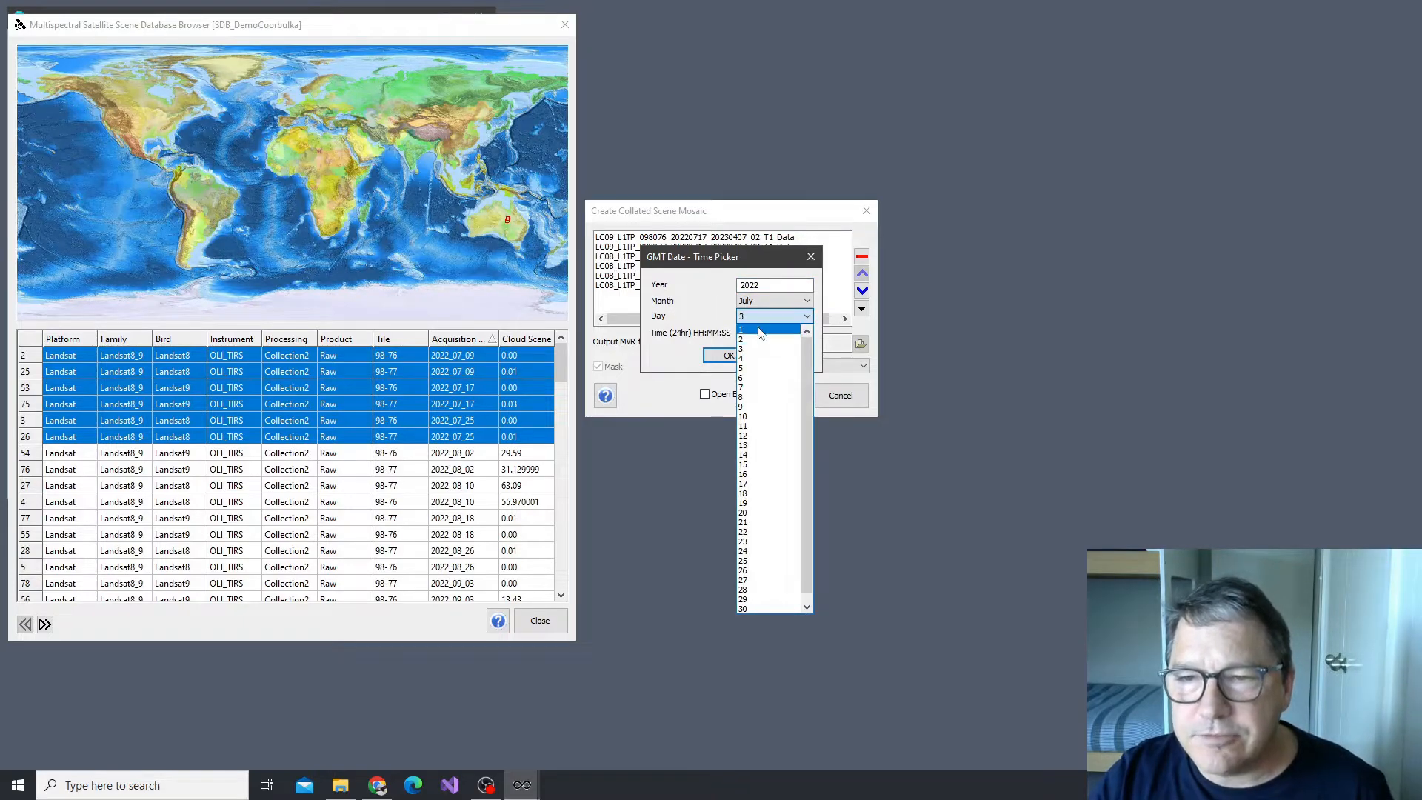
click(760, 331)
key(Tab)
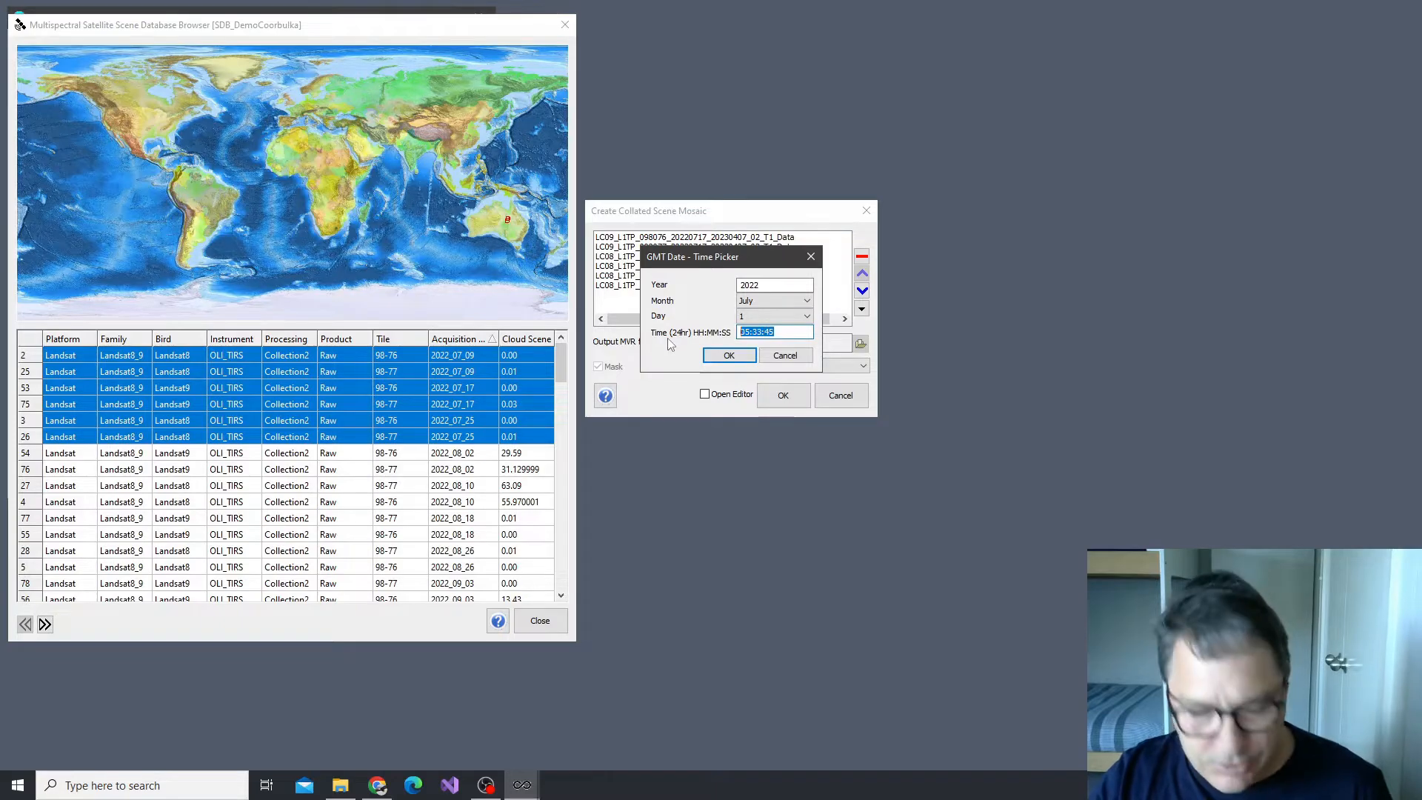
click(729, 356)
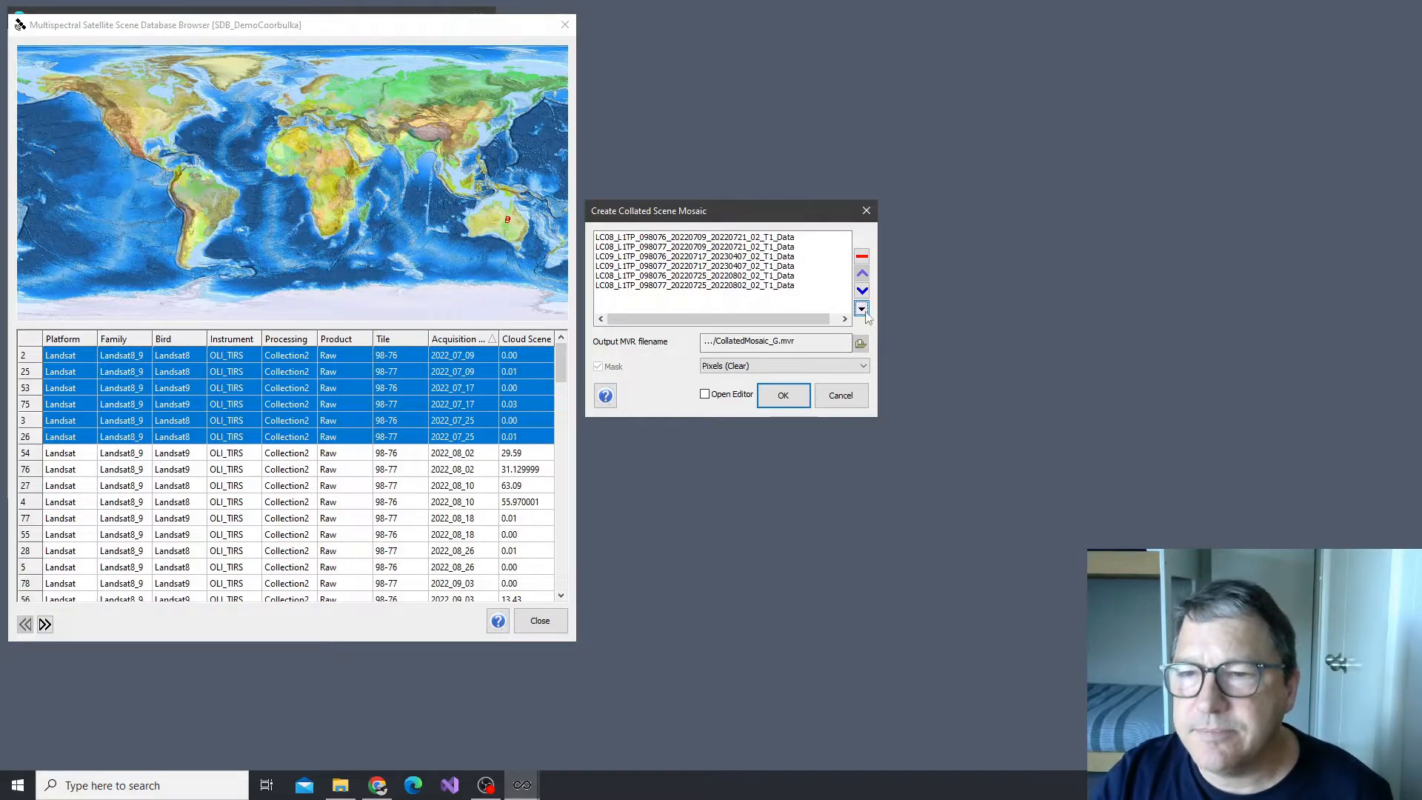
Order the source rasters by proximity to the acquisition date of scene LC09_L1TP_098076_20220717 and create the mosaic with its editor set to open
click(707, 256)
click(861, 309)
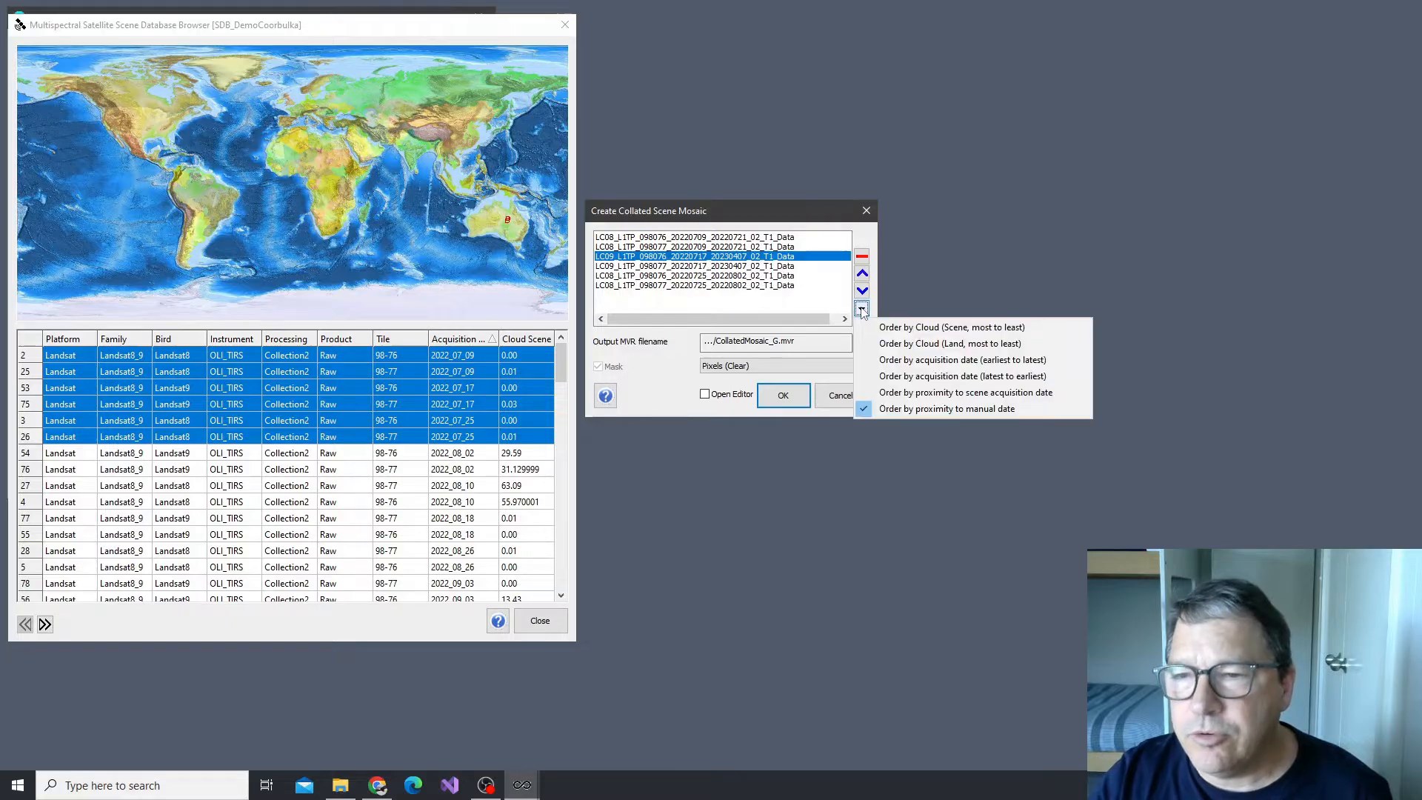
click(938, 394)
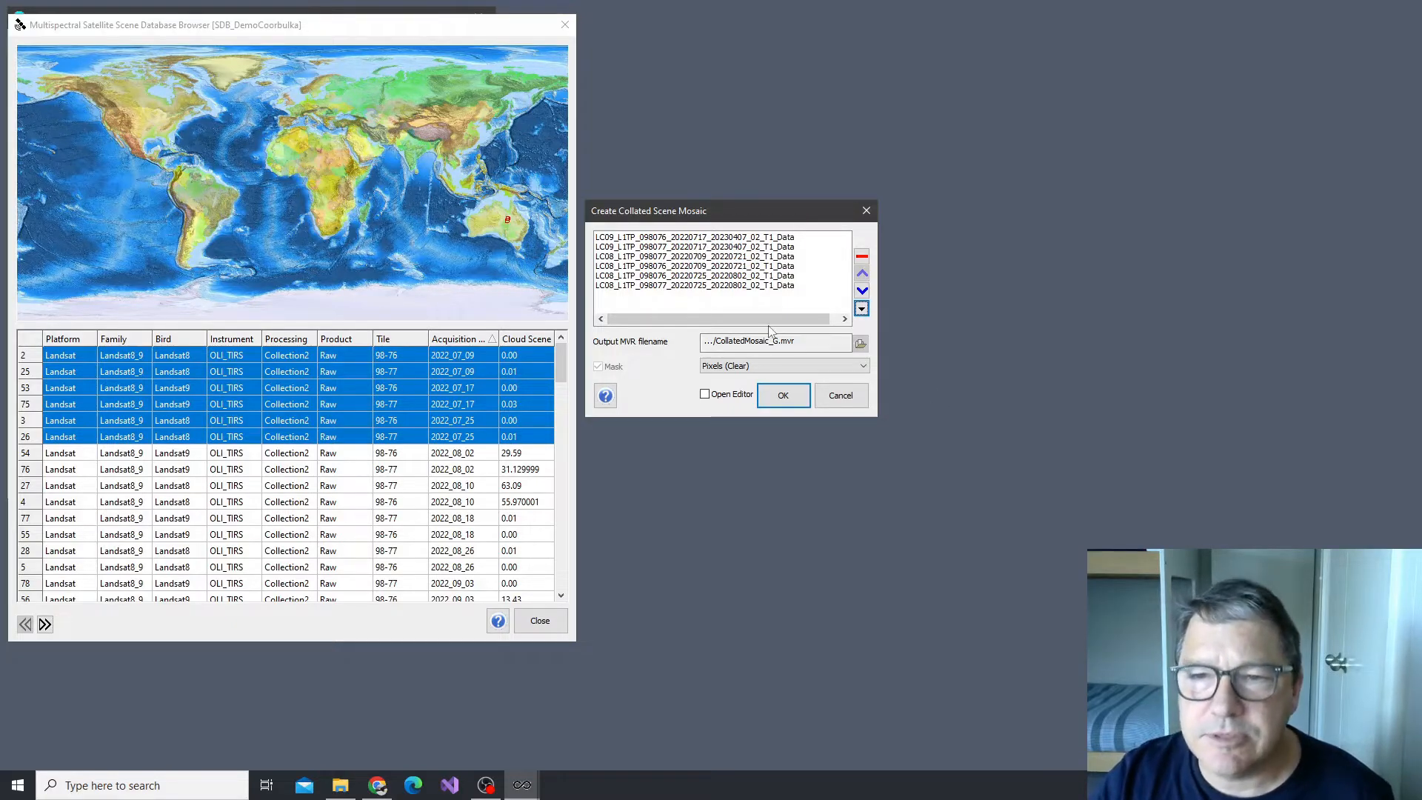
click(724, 398)
click(780, 394)
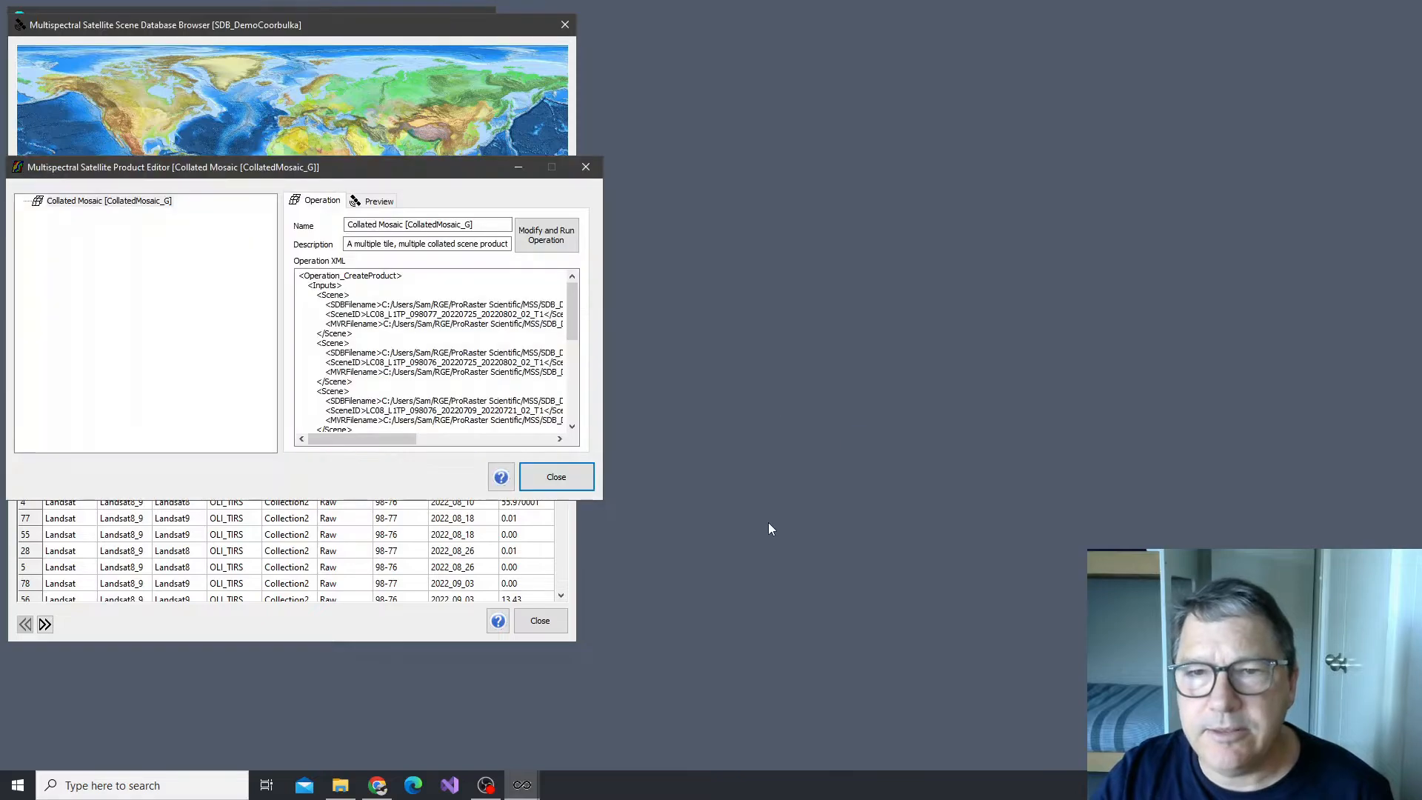
Examine the collated mosaic's operation XML in the product editor, from the input scenes through the output and mask settings, and close the editor
drag(330, 167, 929, 134)
click(670, 175)
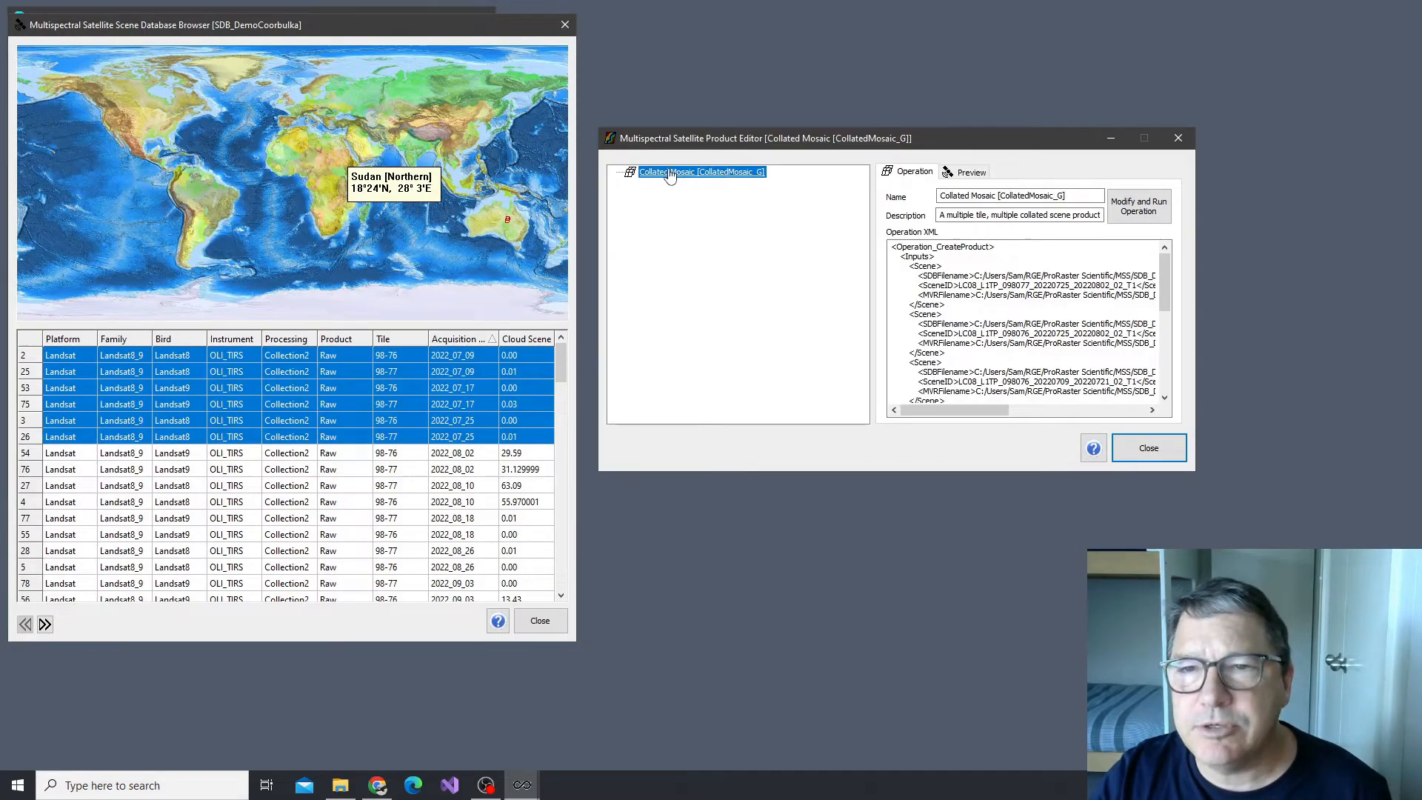
click(965, 268)
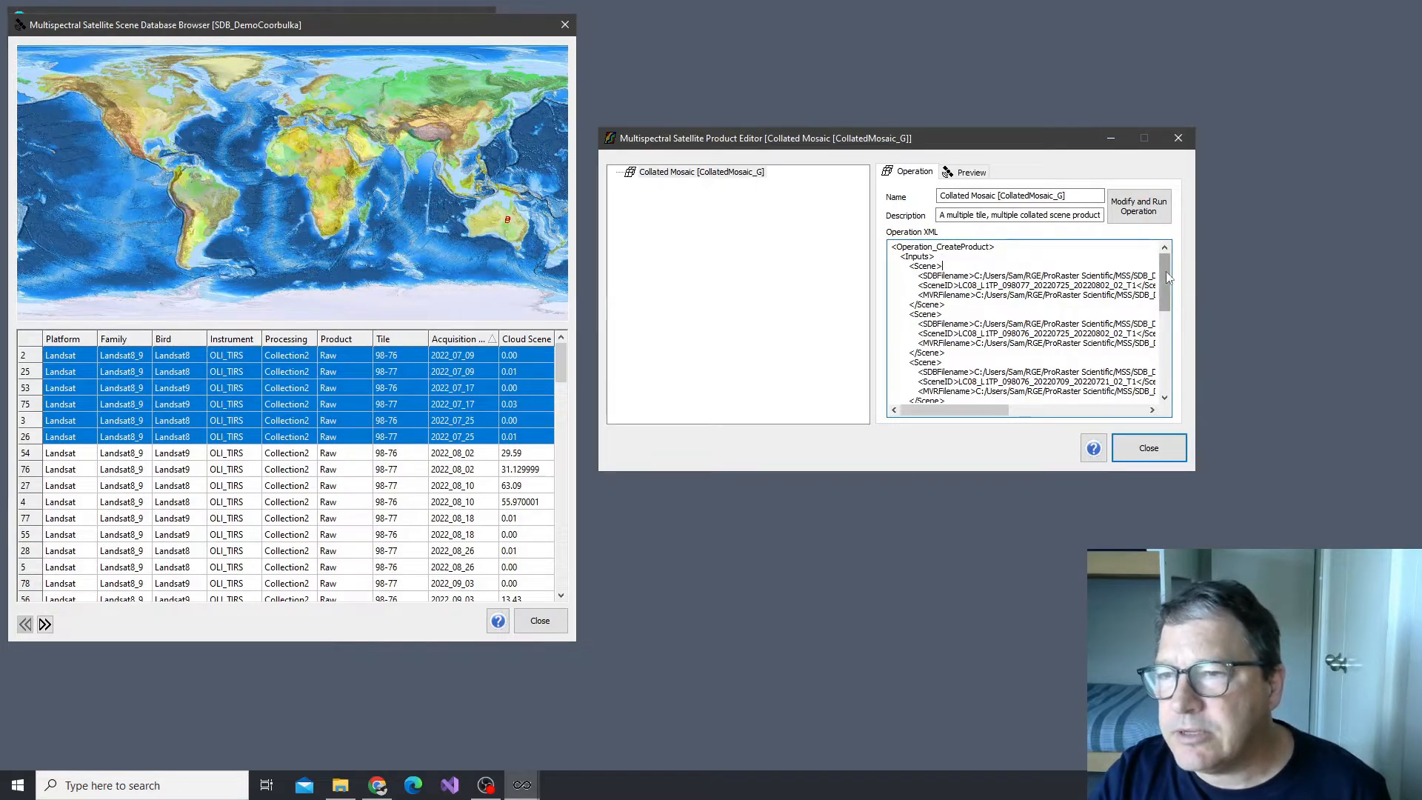
scroll(1166, 287, down, 1)
drag(1167, 287, 1164, 351)
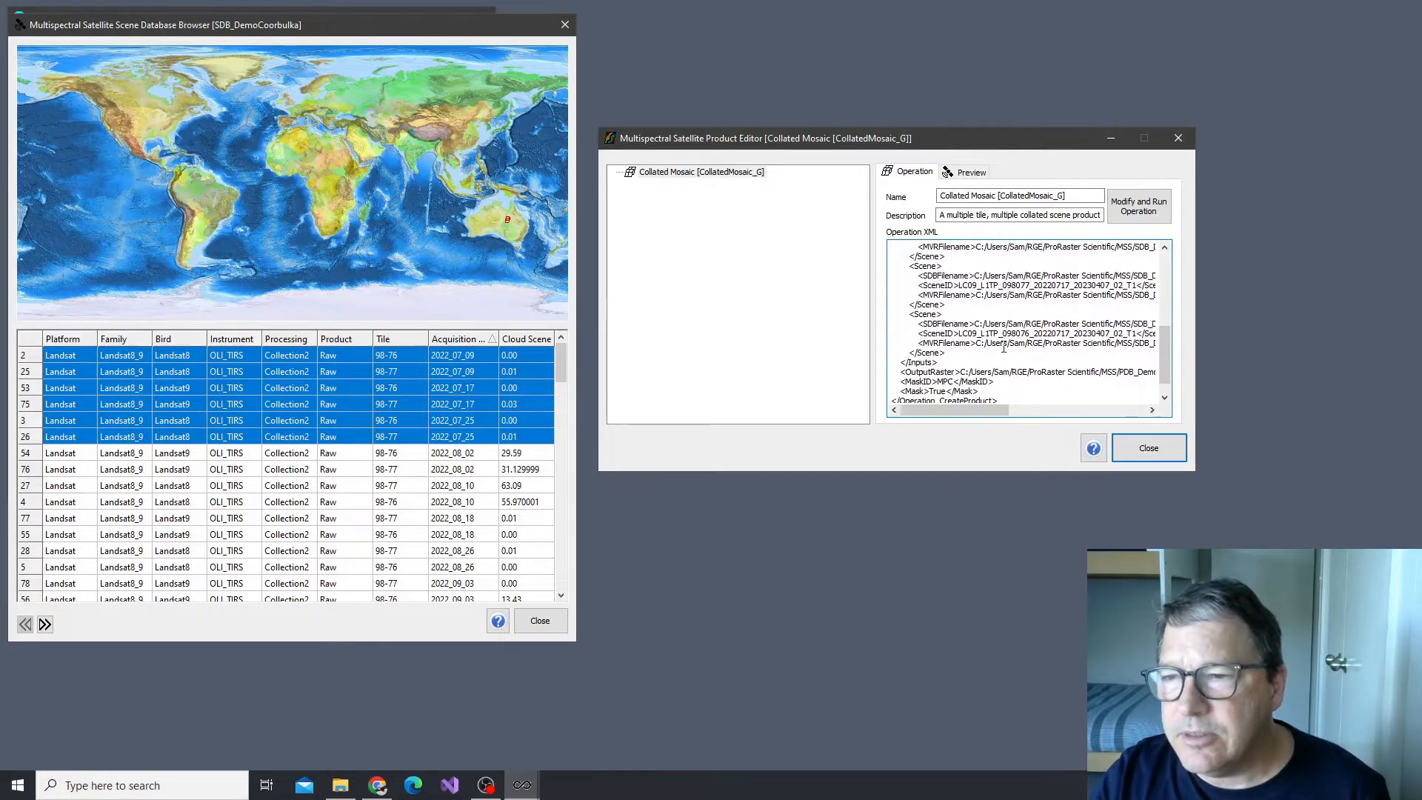
click(1148, 447)
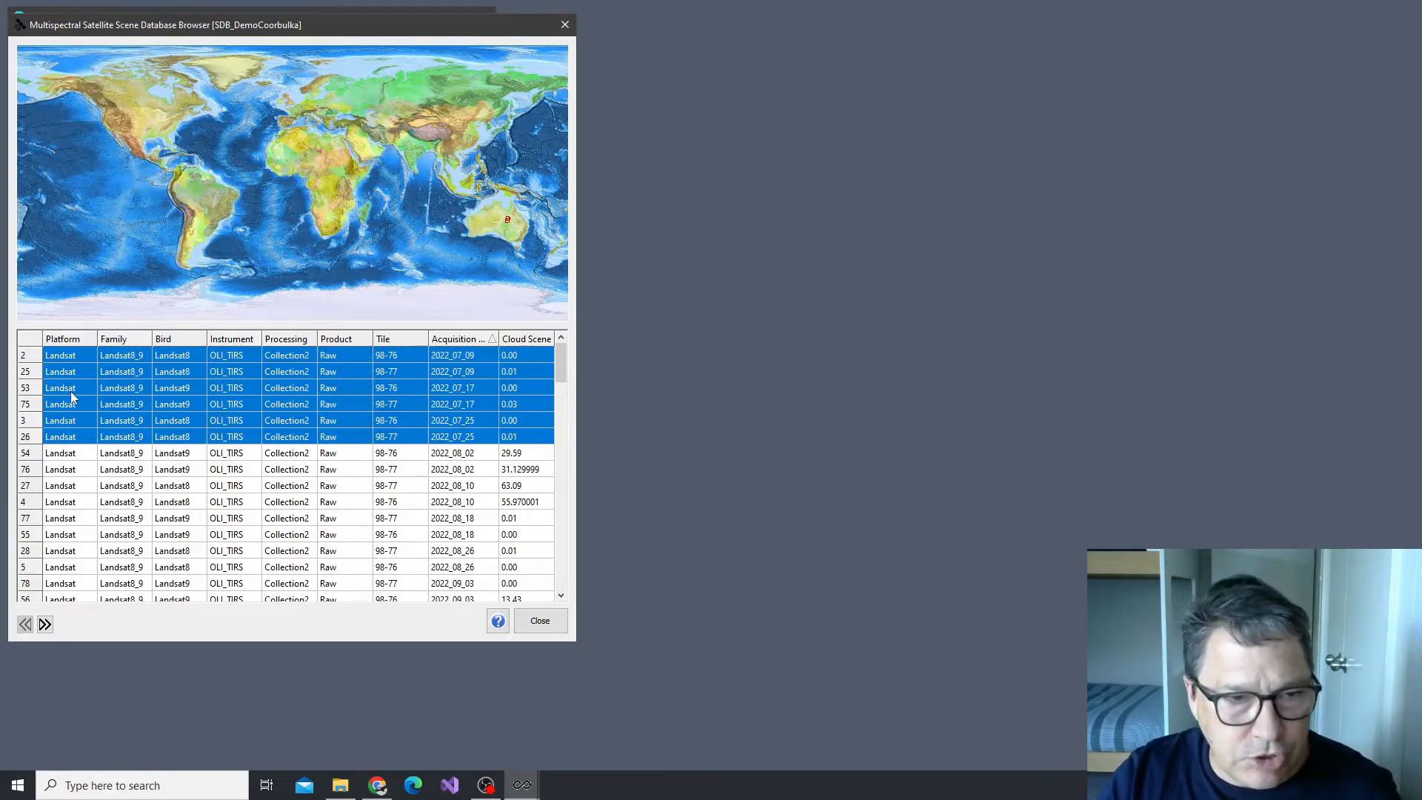
Start a collated mosaic product from the six scenes acquired 2022_07_17 to 2022_08_02, using the PDB_DemoCoorabulka.msspdb product database
click(34, 388)
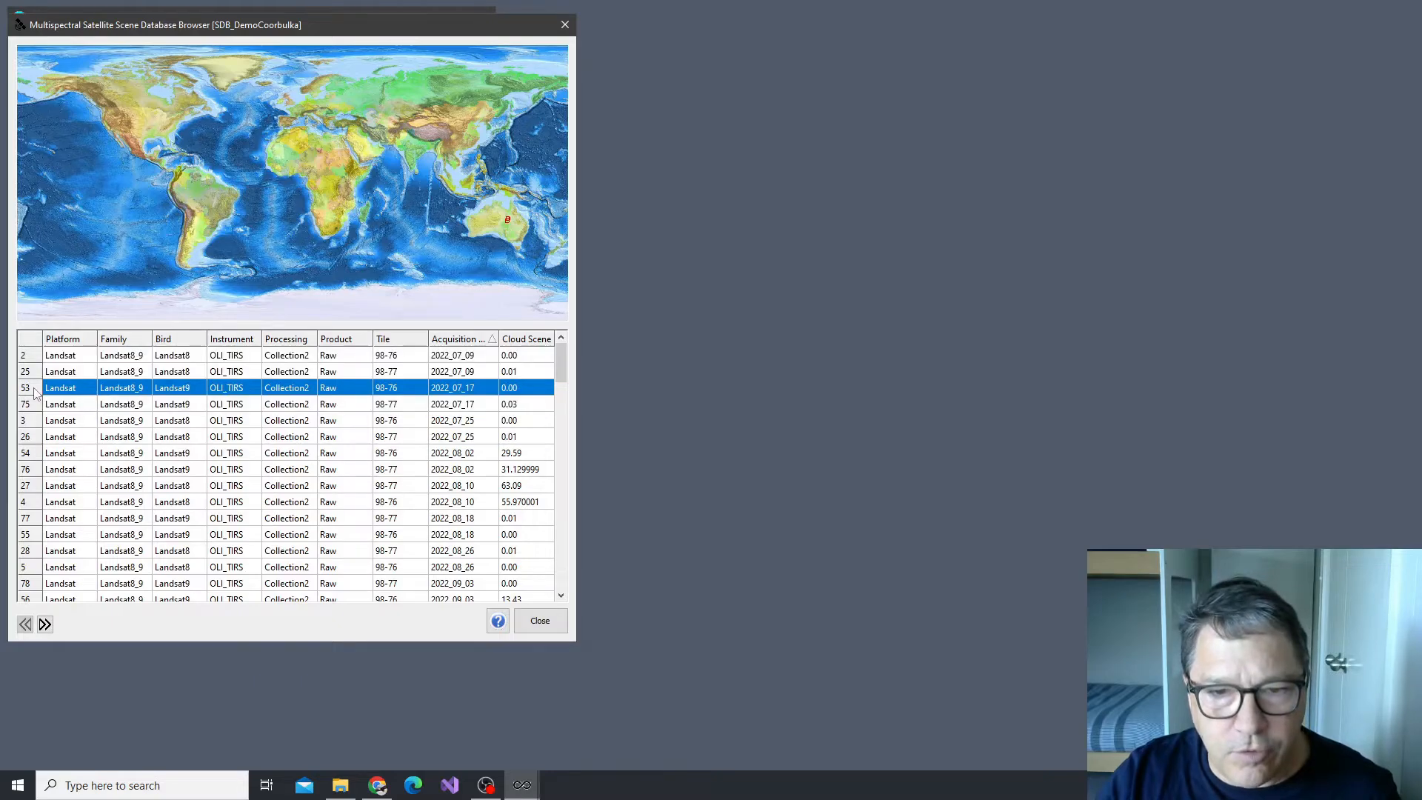
shift+click(29, 475)
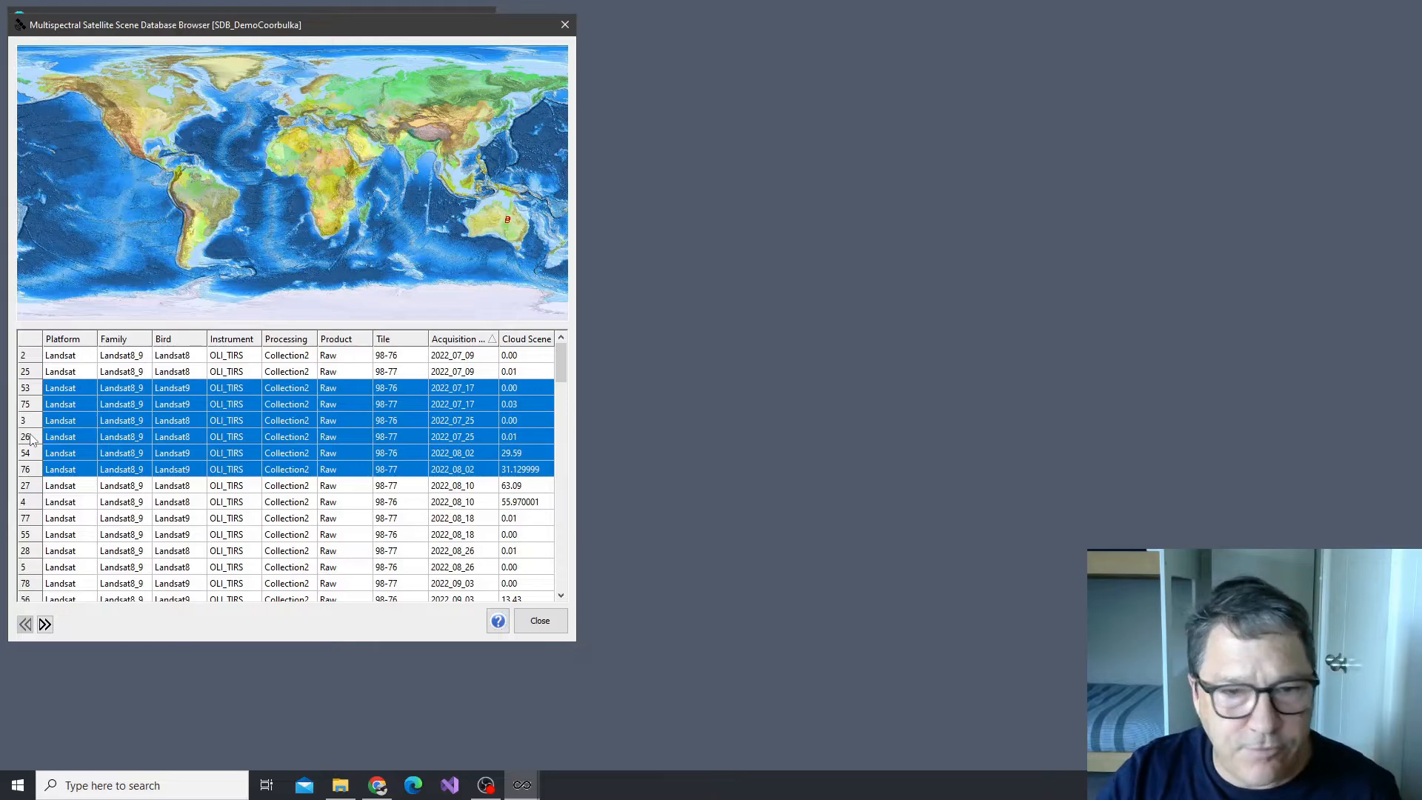
right_click(30, 437)
click(126, 445)
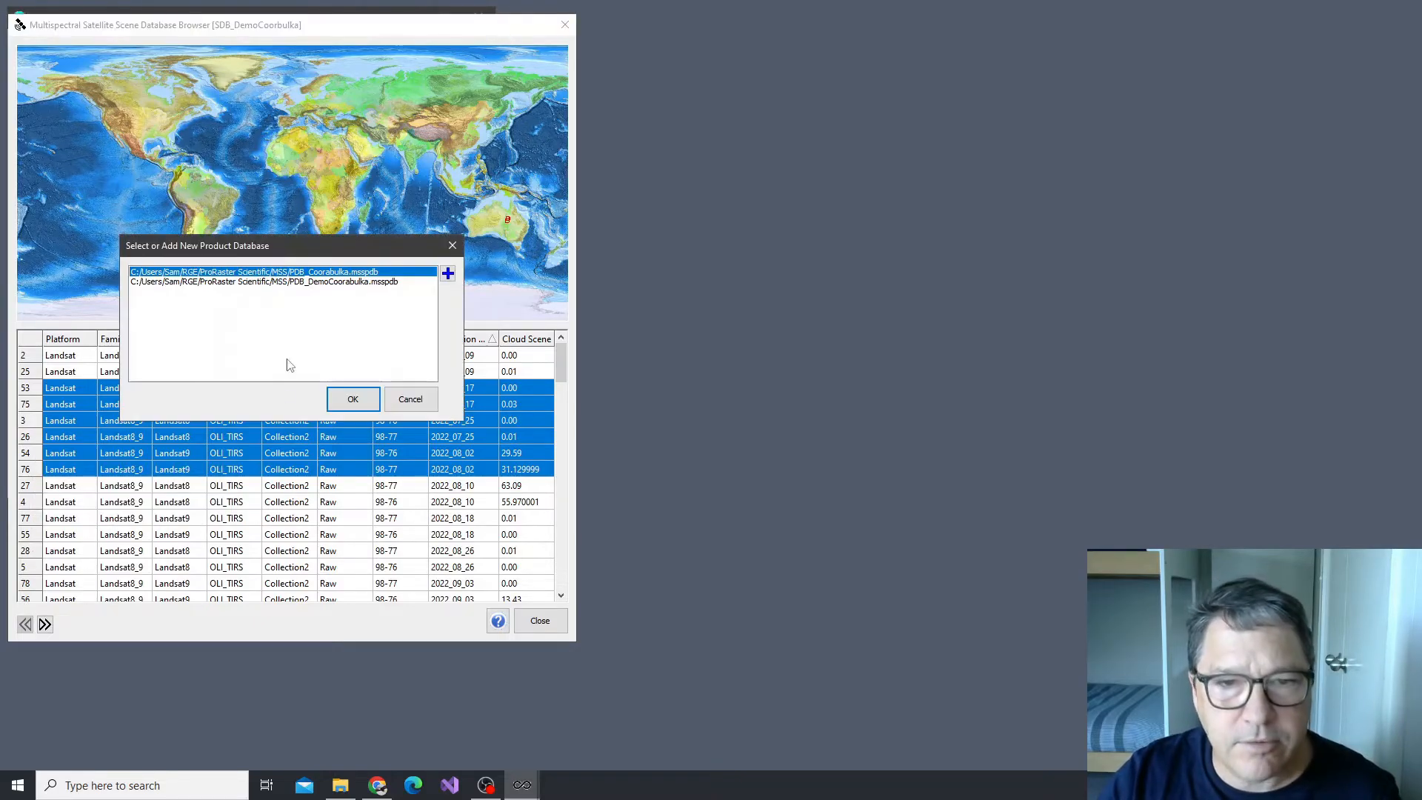
click(320, 282)
click(353, 399)
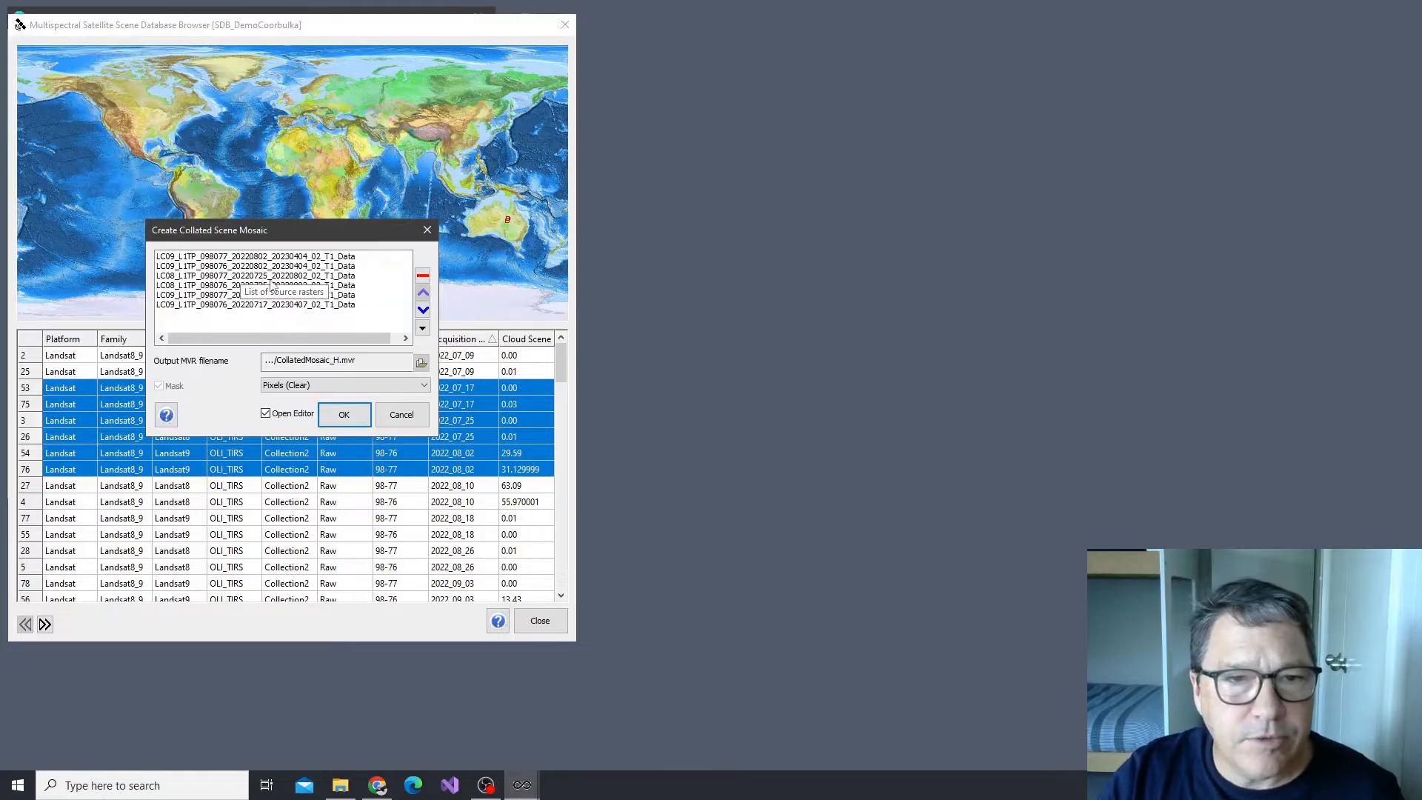
Order the source rasters by proximity to the acquisition date of scene LC08_L1TP_098077_20220725 and create the mosaic without opening the editor
click(267, 276)
click(423, 328)
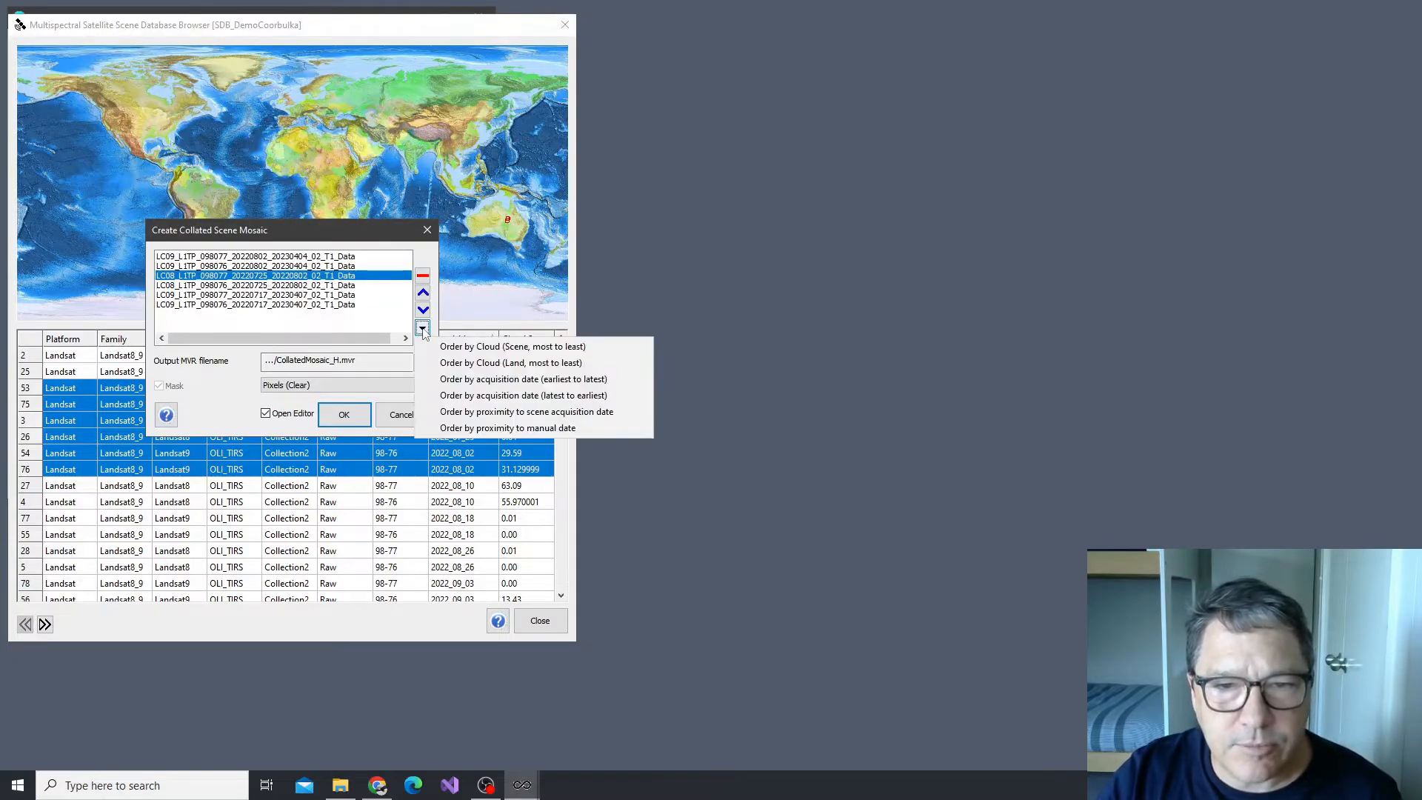
click(498, 412)
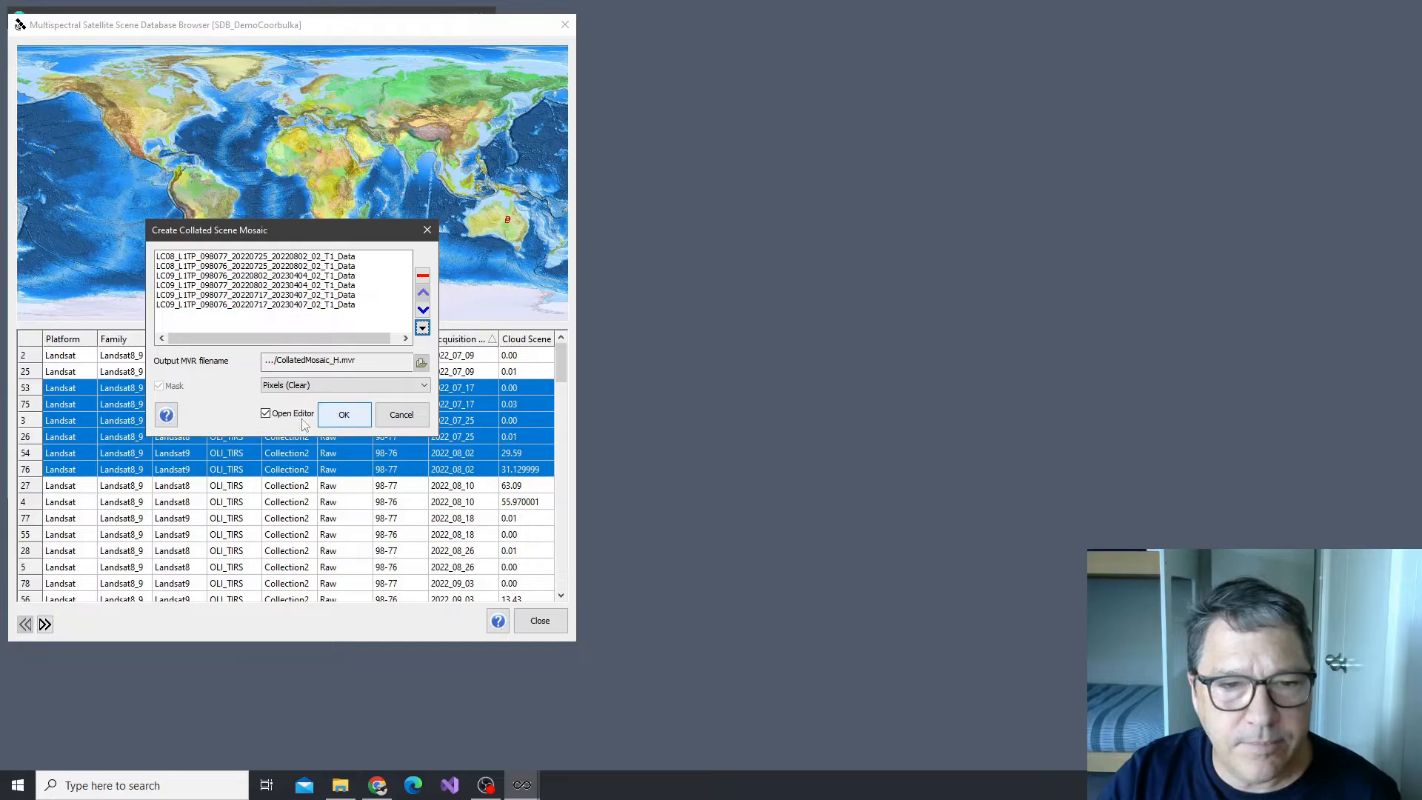
click(300, 416)
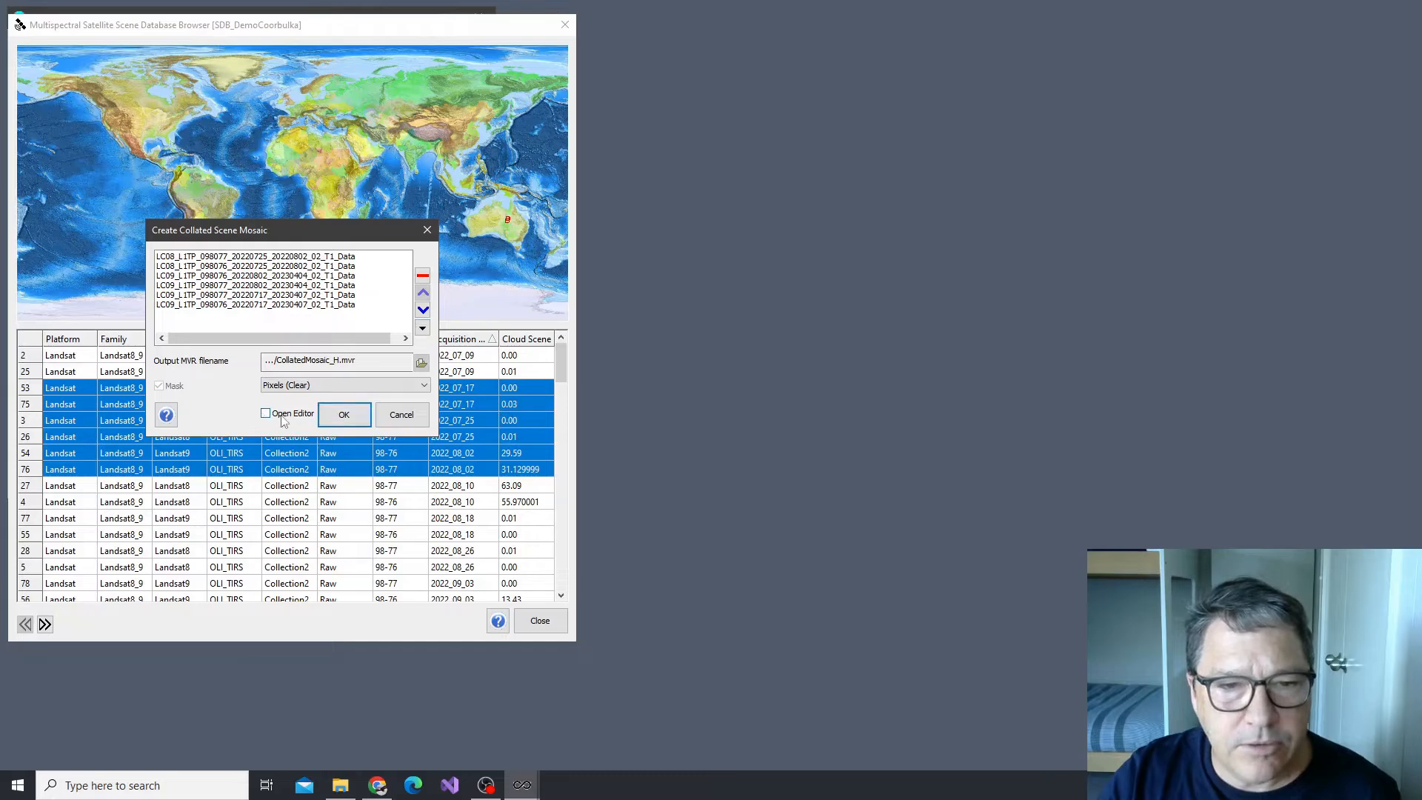
click(343, 423)
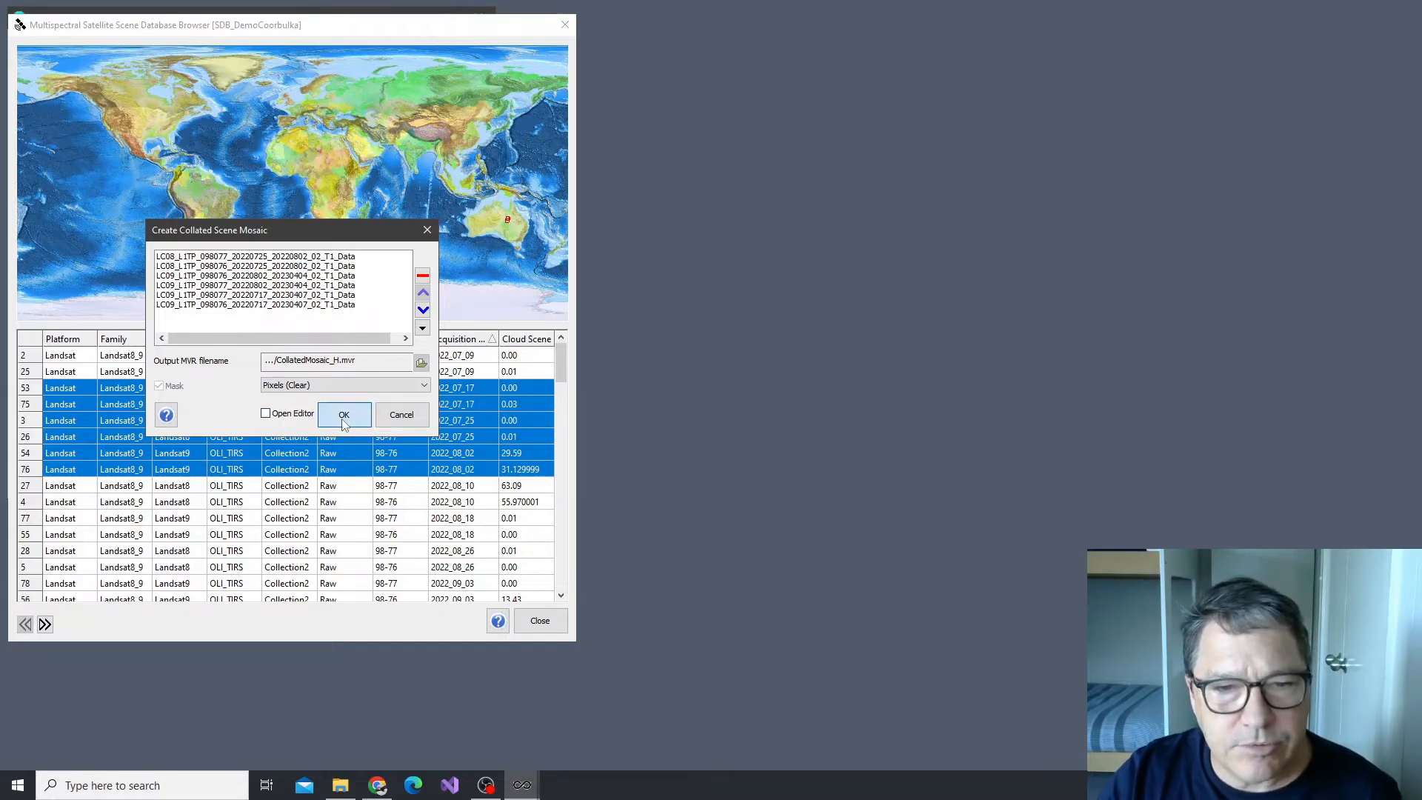
Start a collated mosaic product from the six scenes acquired 2022_07_25 to 2022_08_10, using the PDB_DemoCoorabulka.msspdb product database
click(31, 421)
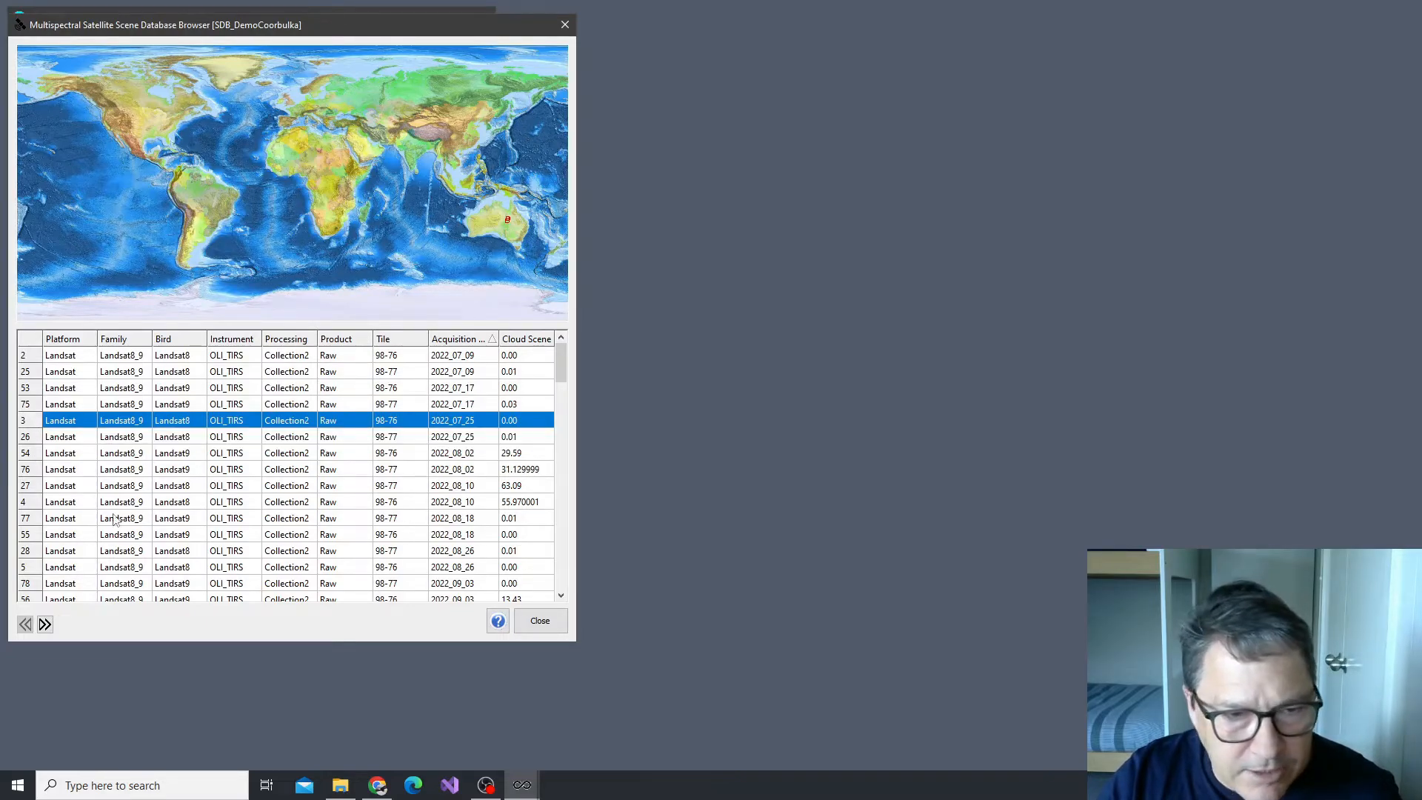
shift+click(27, 503)
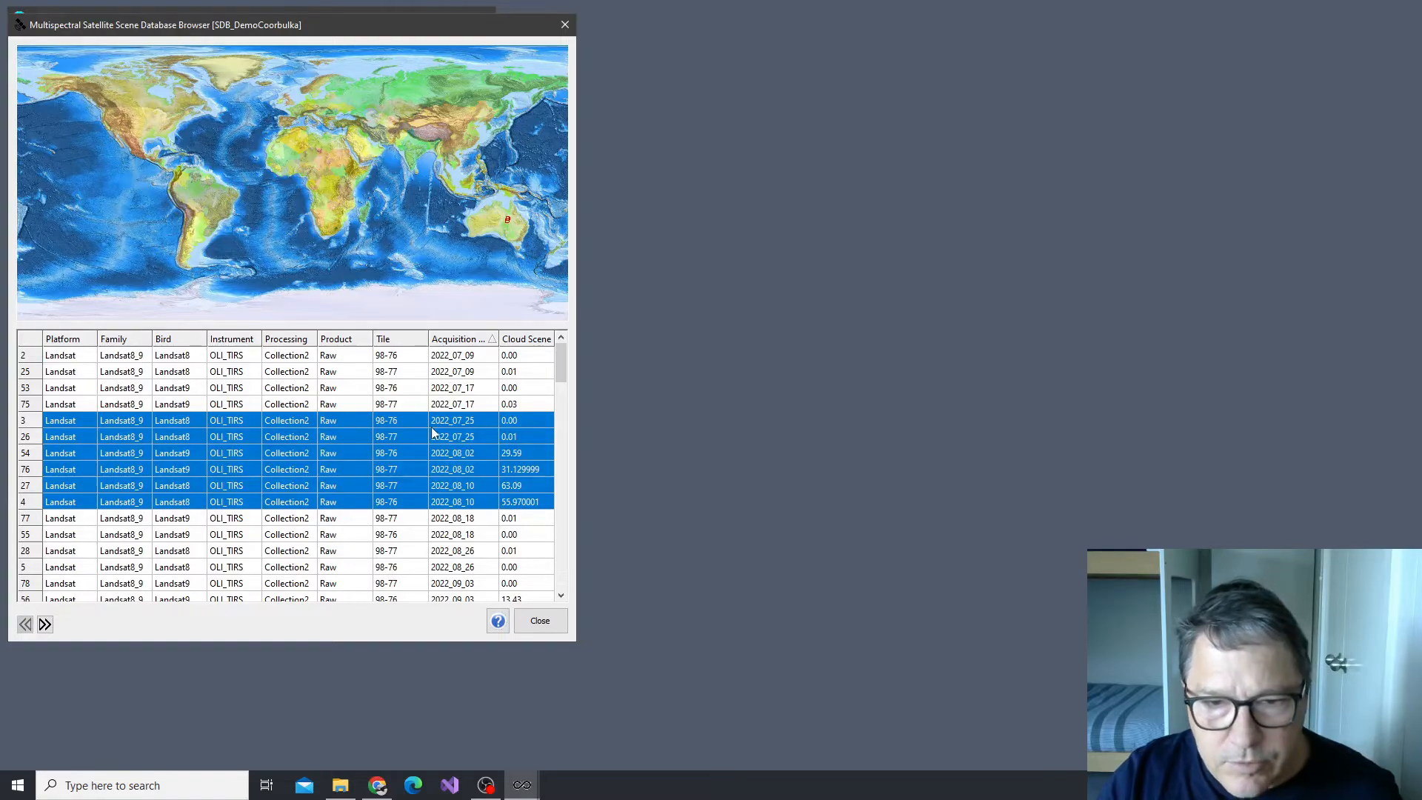
right_click(40, 454)
click(187, 460)
click(372, 282)
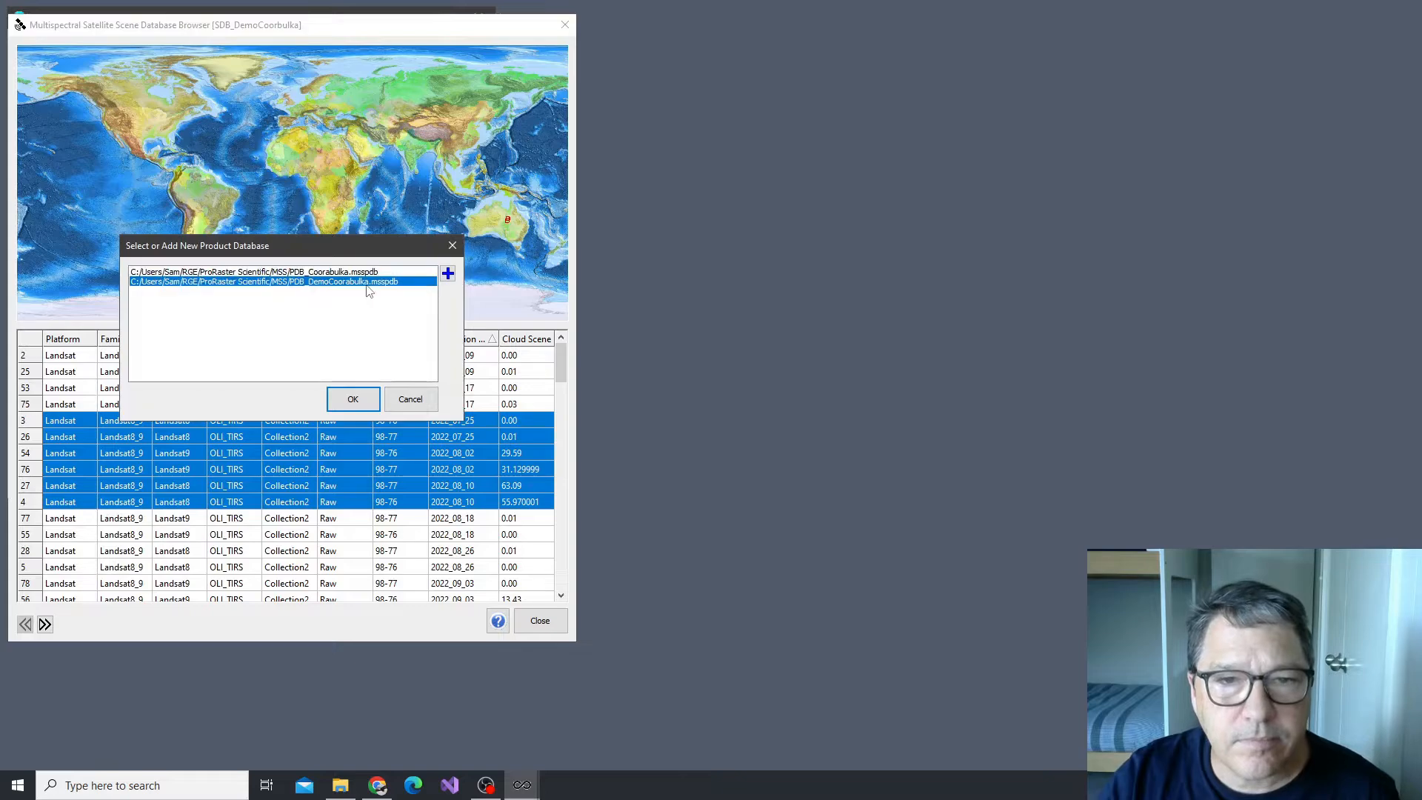
click(353, 400)
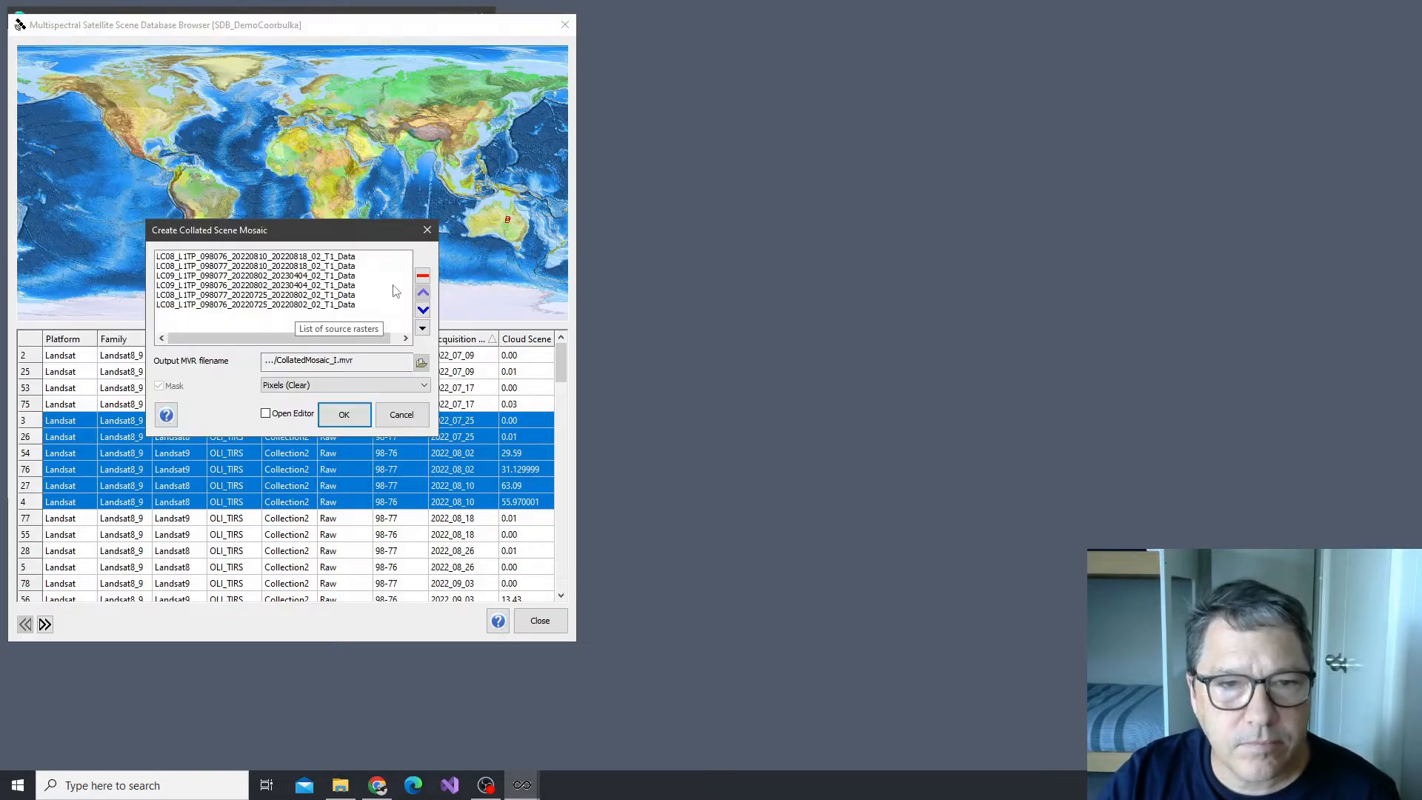
Order the source rasters by proximity to the acquisition date of scene LC09_L1TP_098077_20220802 and create the mosaic
click(263, 276)
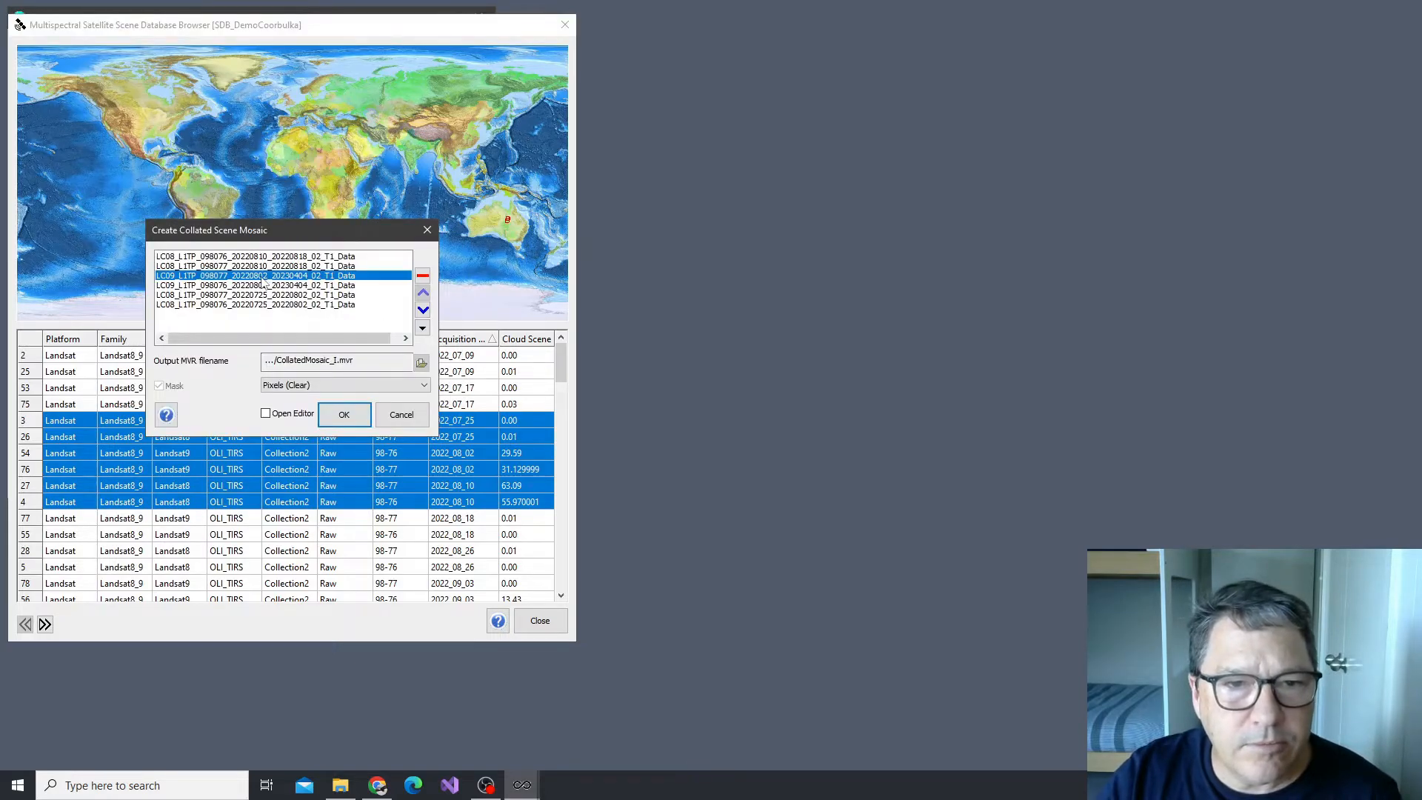
click(423, 328)
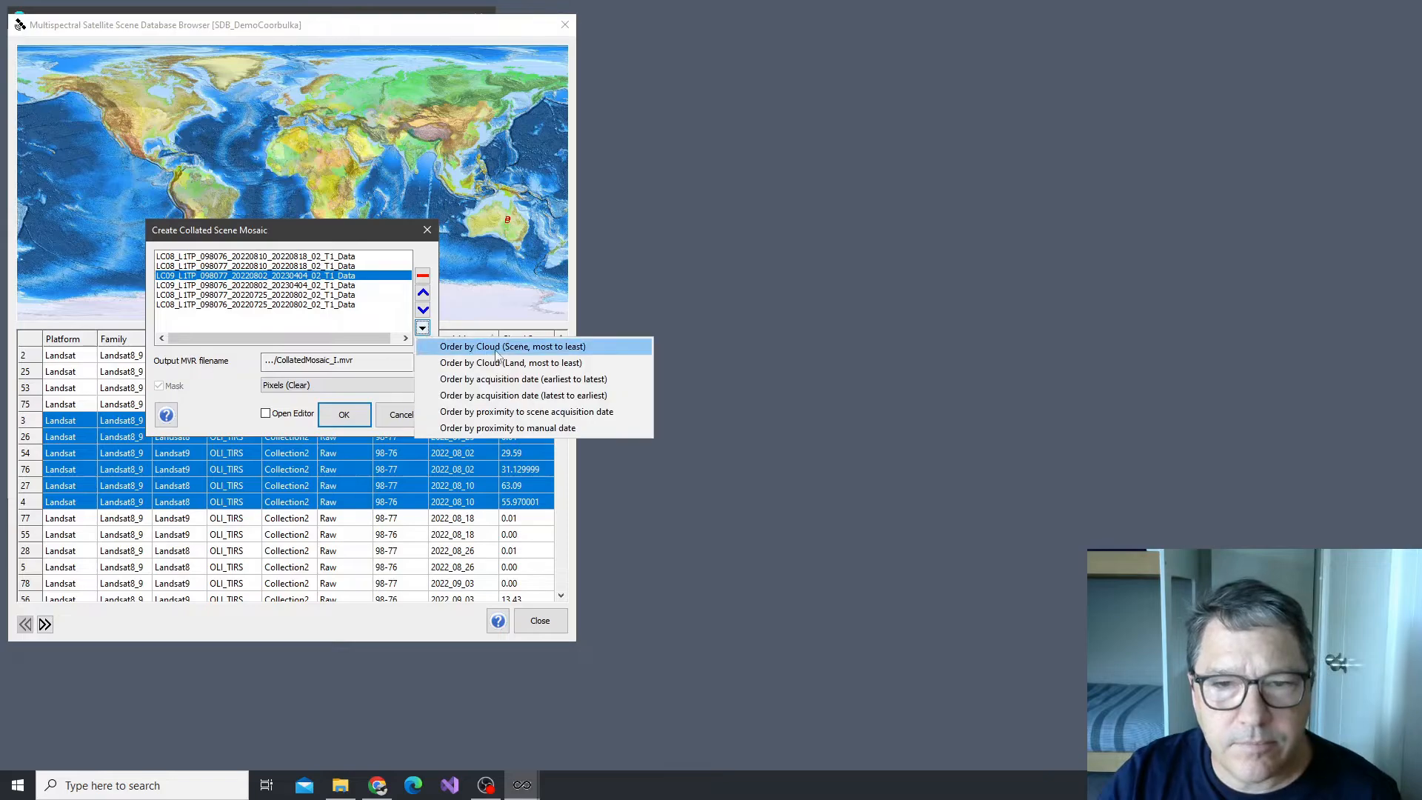
click(472, 413)
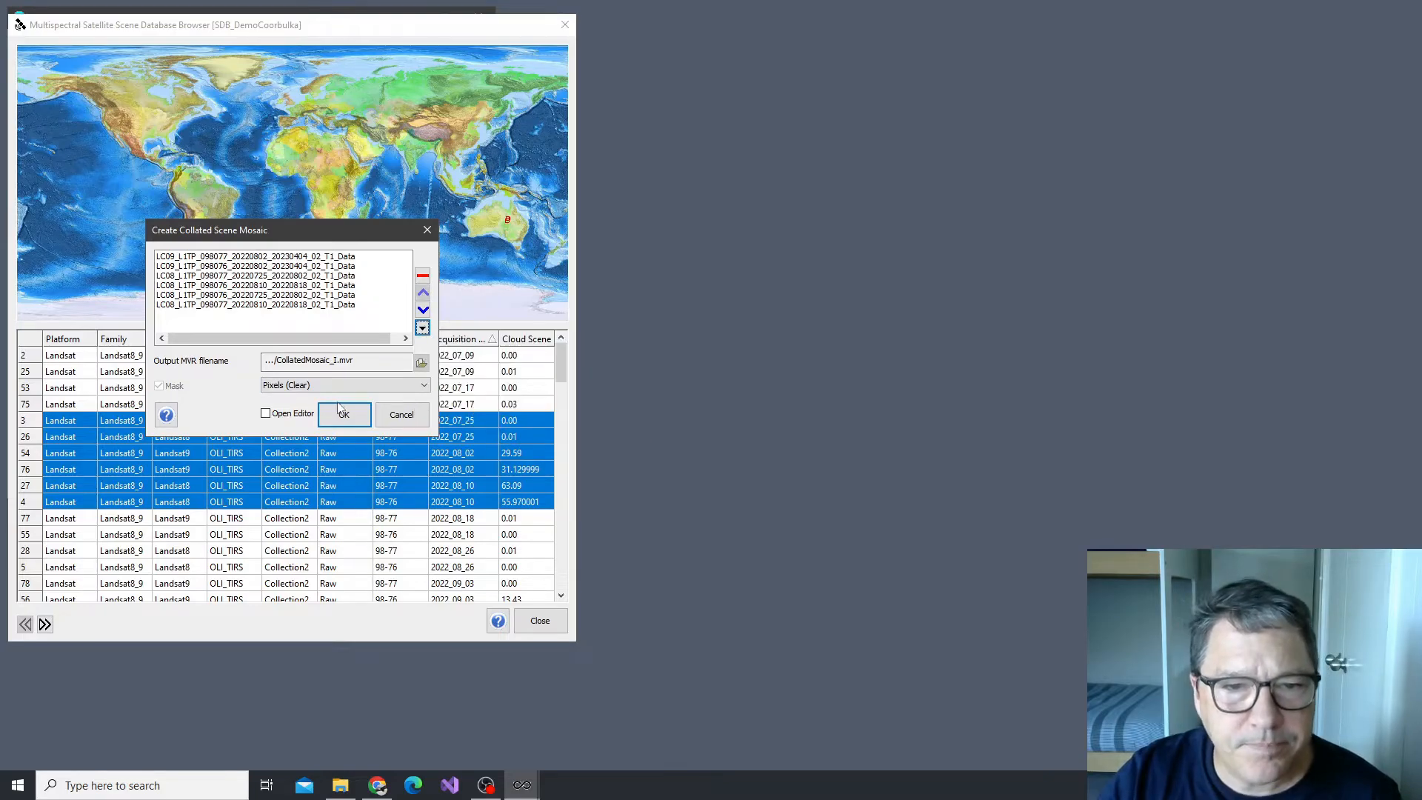
click(343, 417)
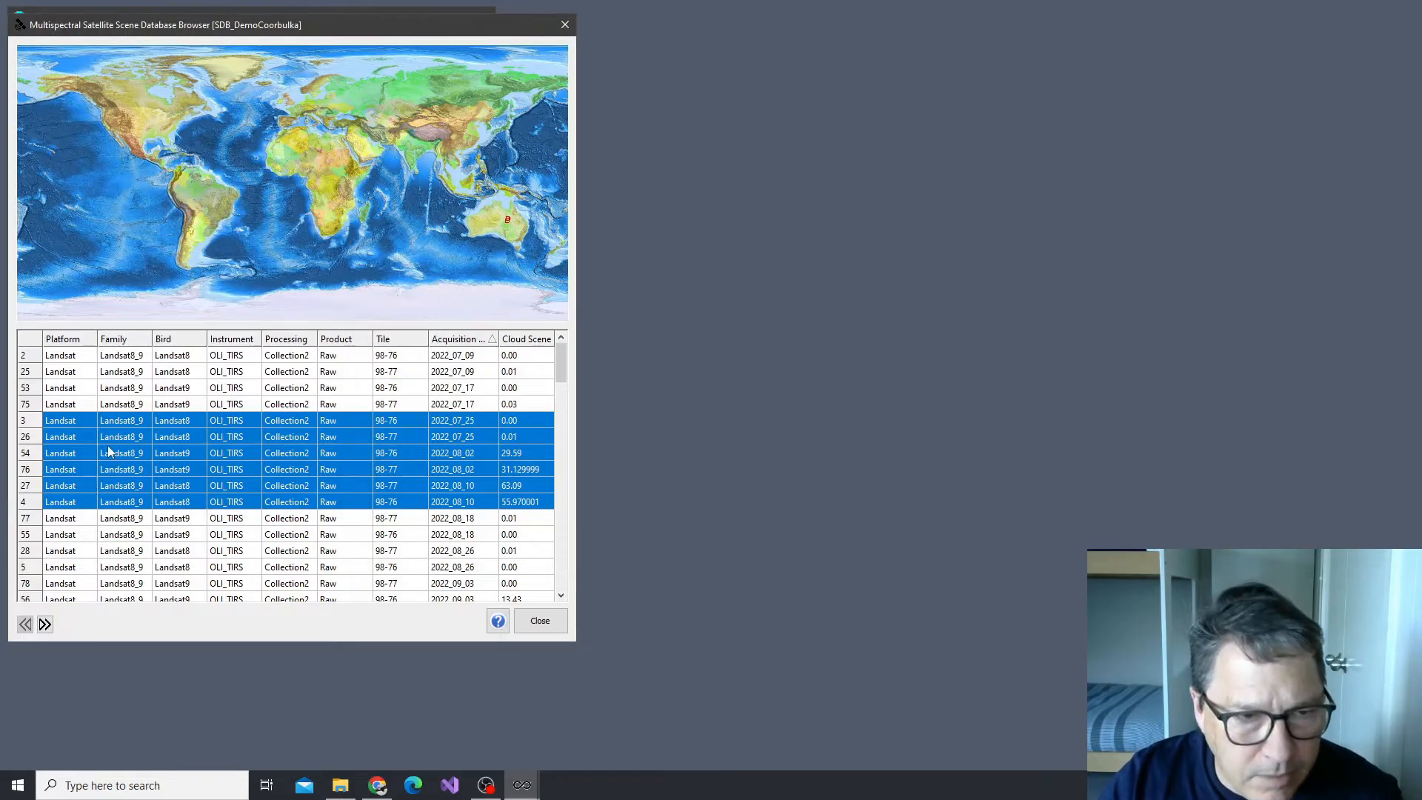
Start a collated mosaic product from the six scenes acquired 2022_08_02 to 2022_08_18, using the PDB_DemoCoorabulka.msspdb product database
click(26, 455)
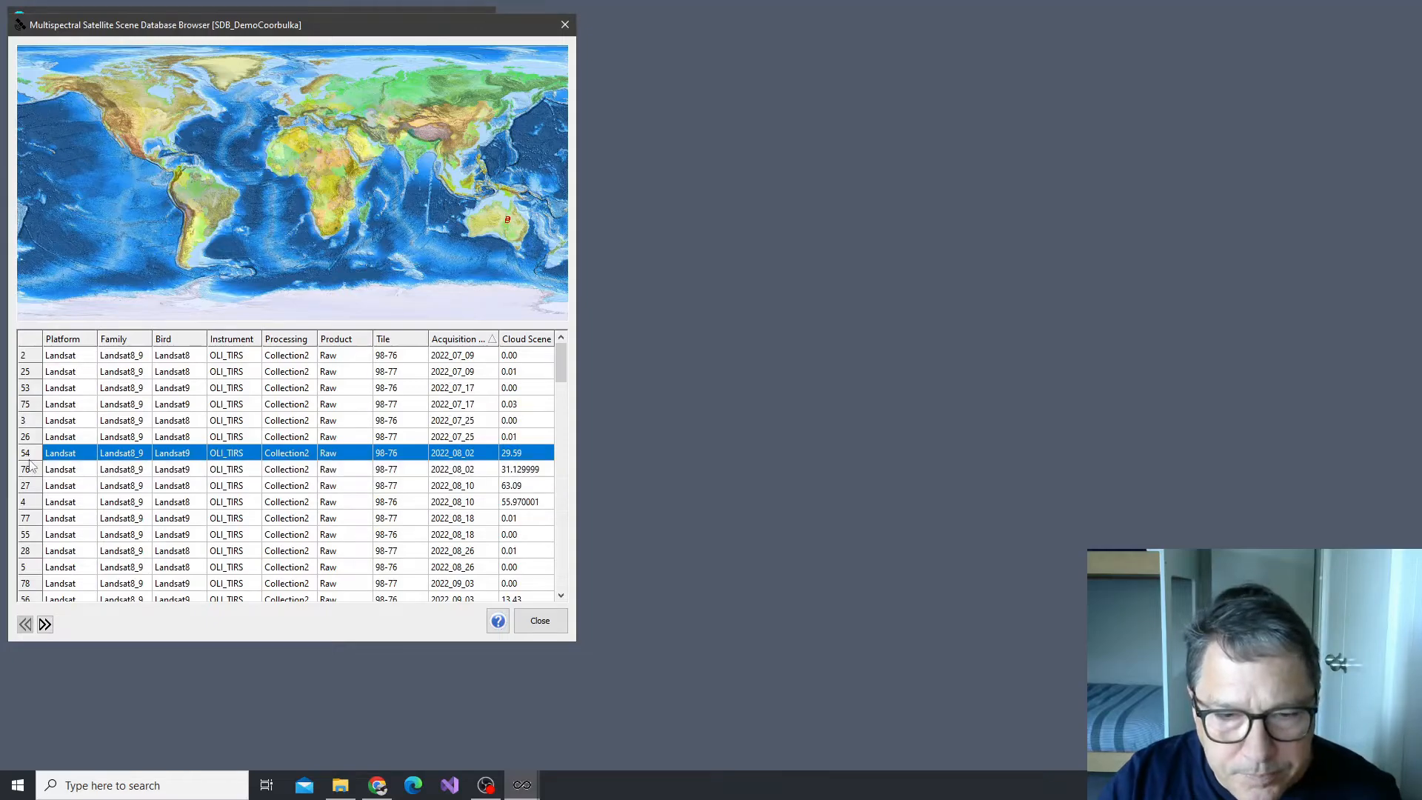
shift+click(476, 536)
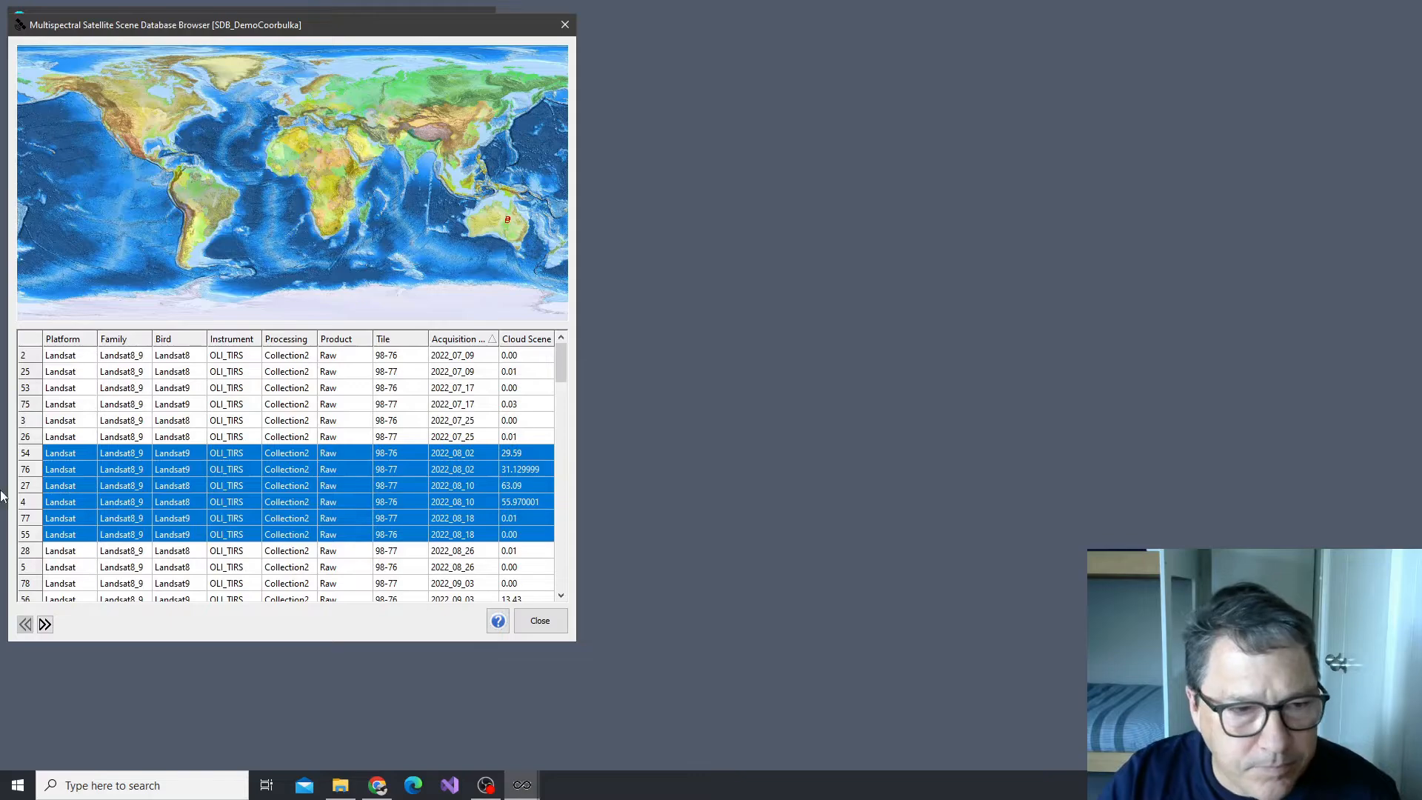
right_click(31, 489)
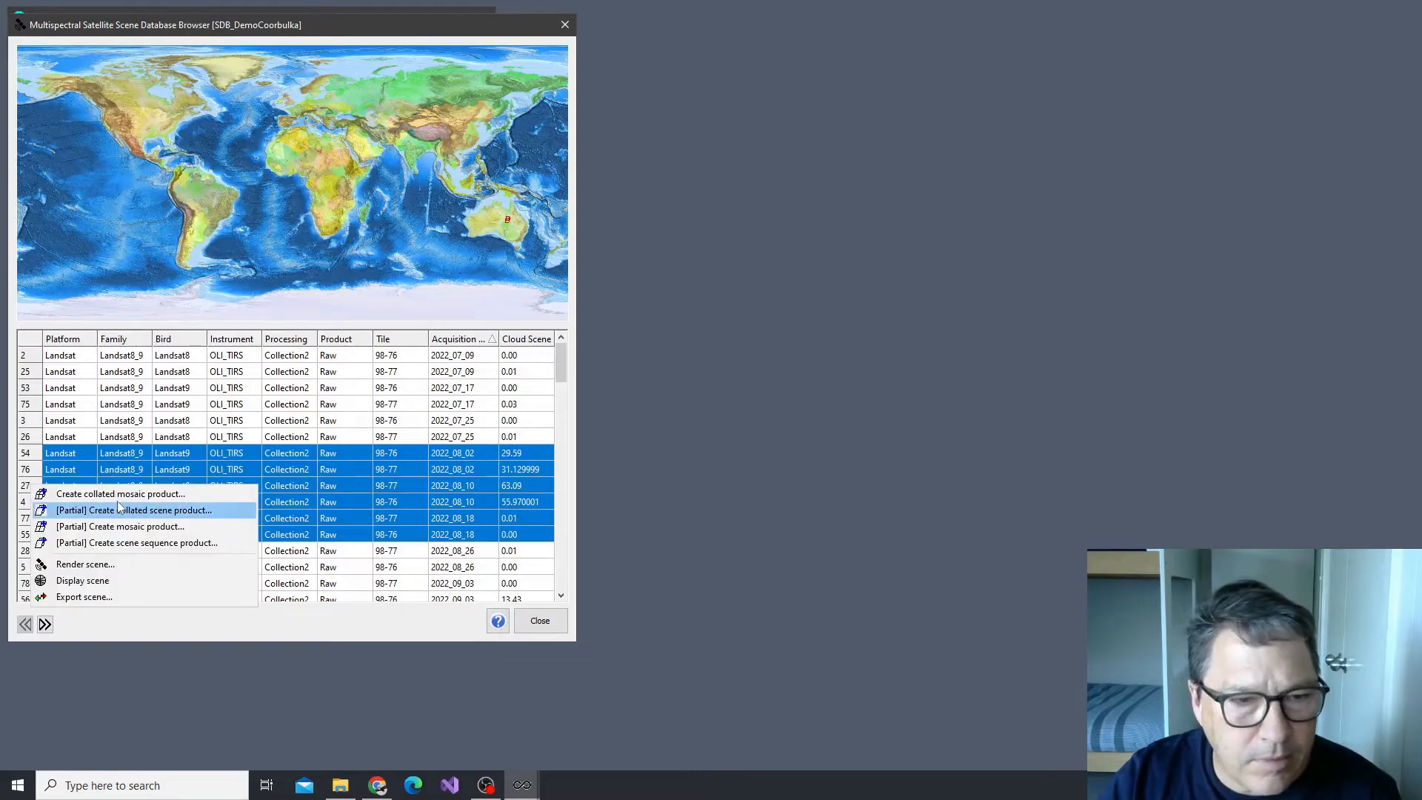
click(69, 491)
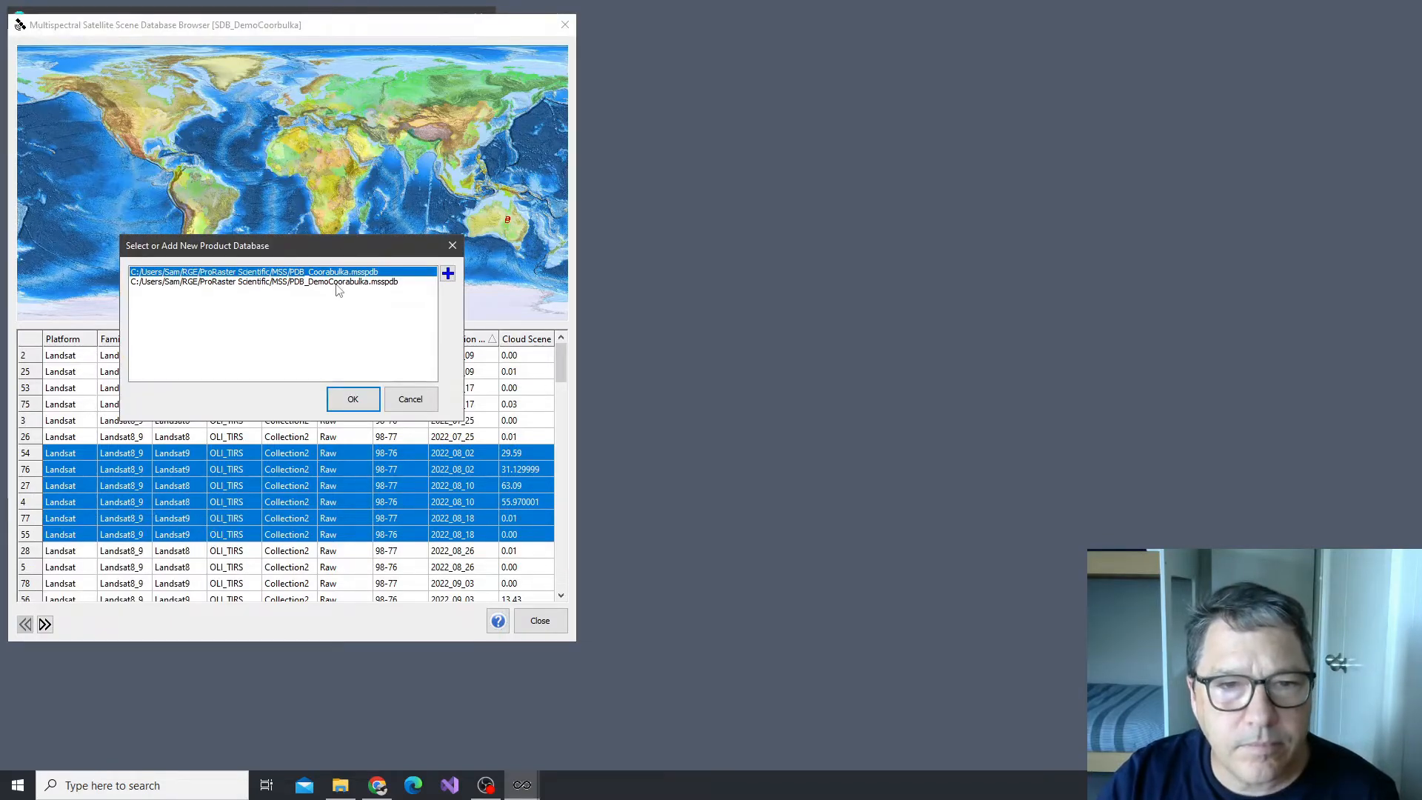
click(337, 282)
click(353, 398)
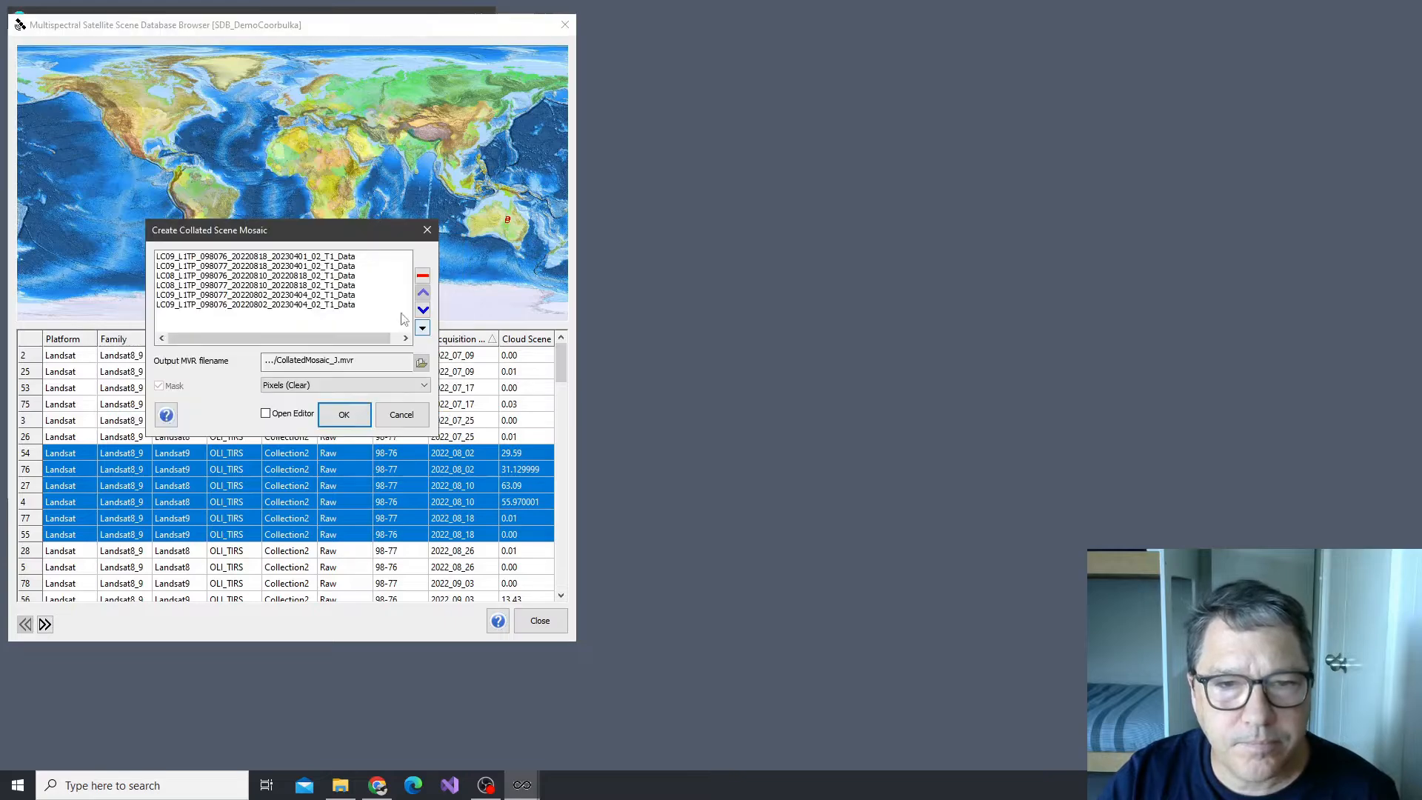
Order the source rasters by proximity to the acquisition date of scene LC08_L1TP_098076_20220810 and create the mosaic
click(248, 275)
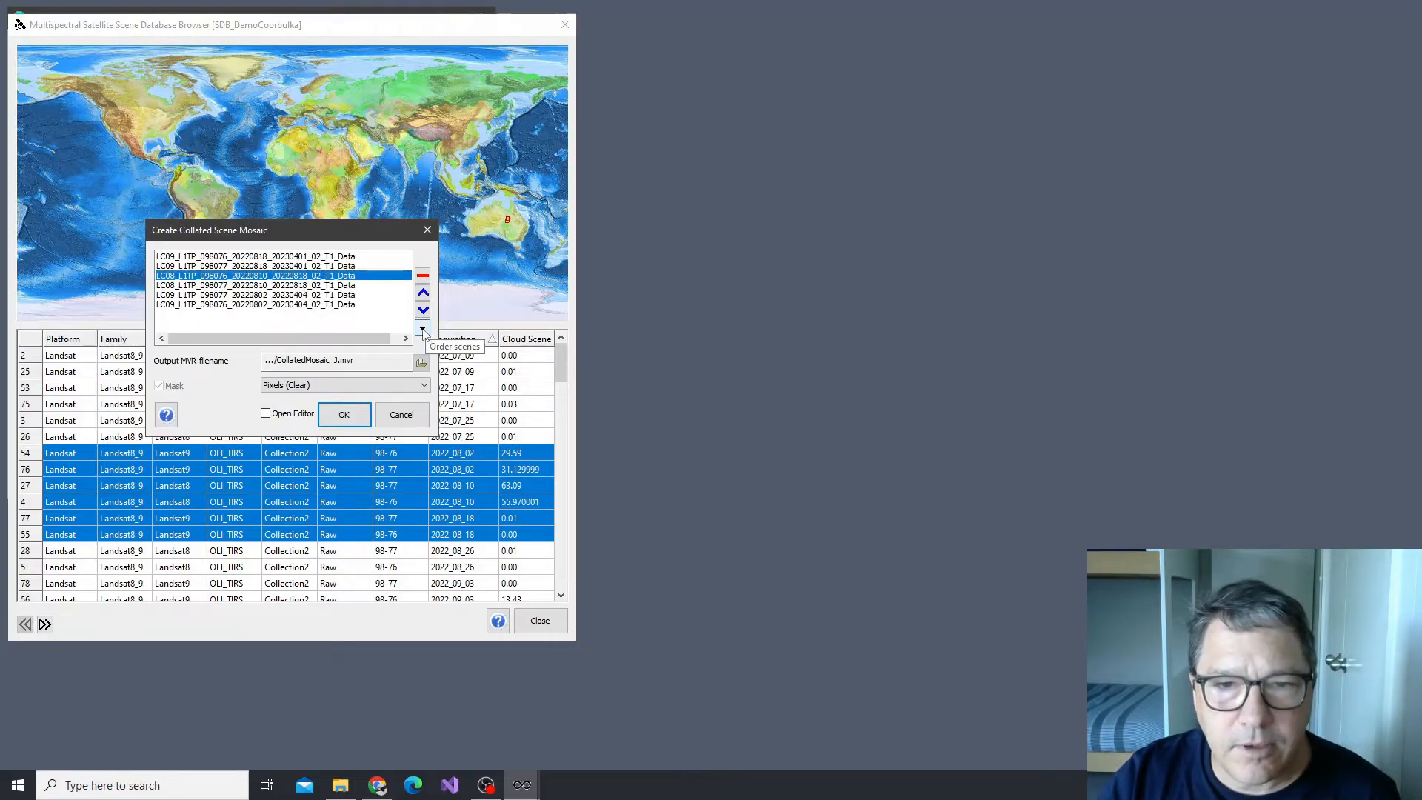
click(423, 329)
click(481, 416)
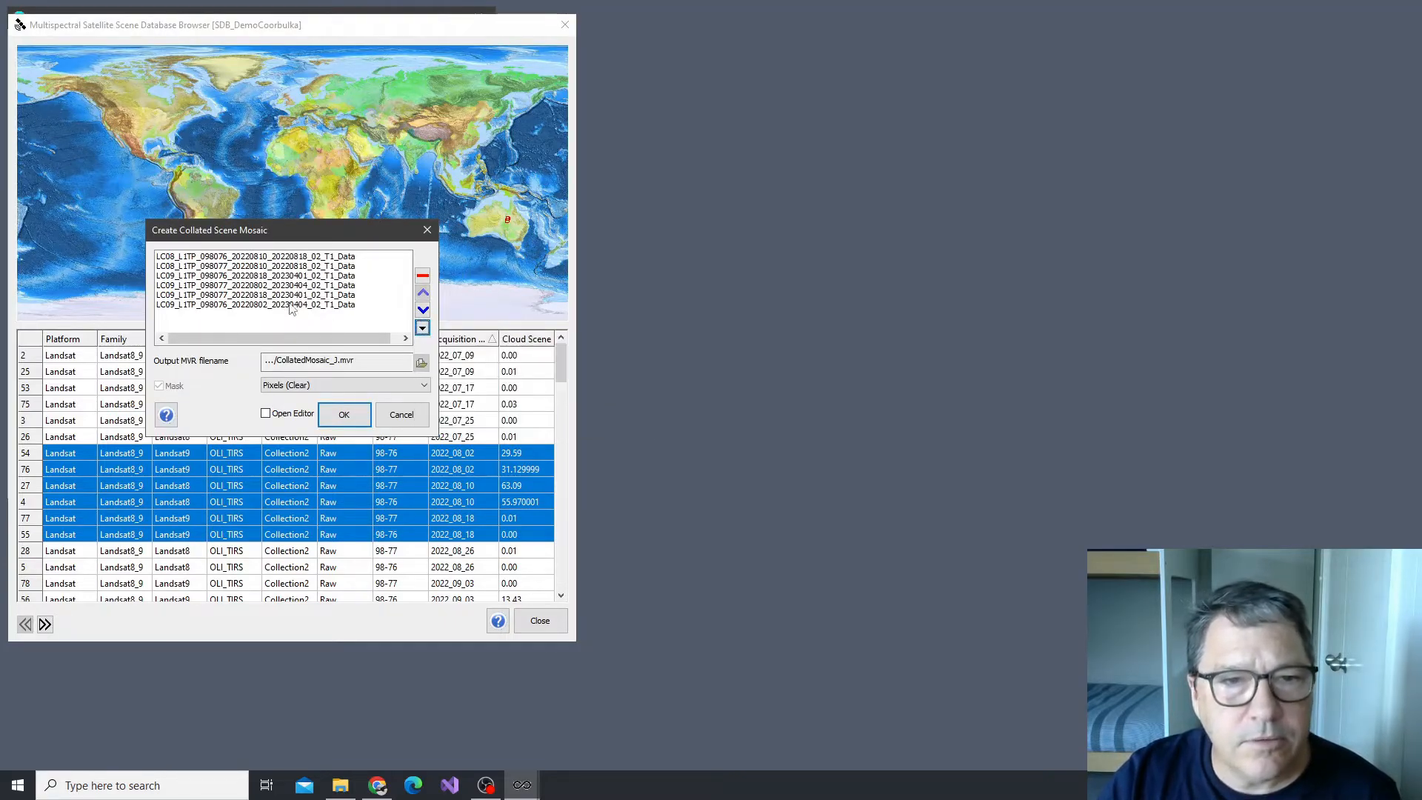
click(345, 417)
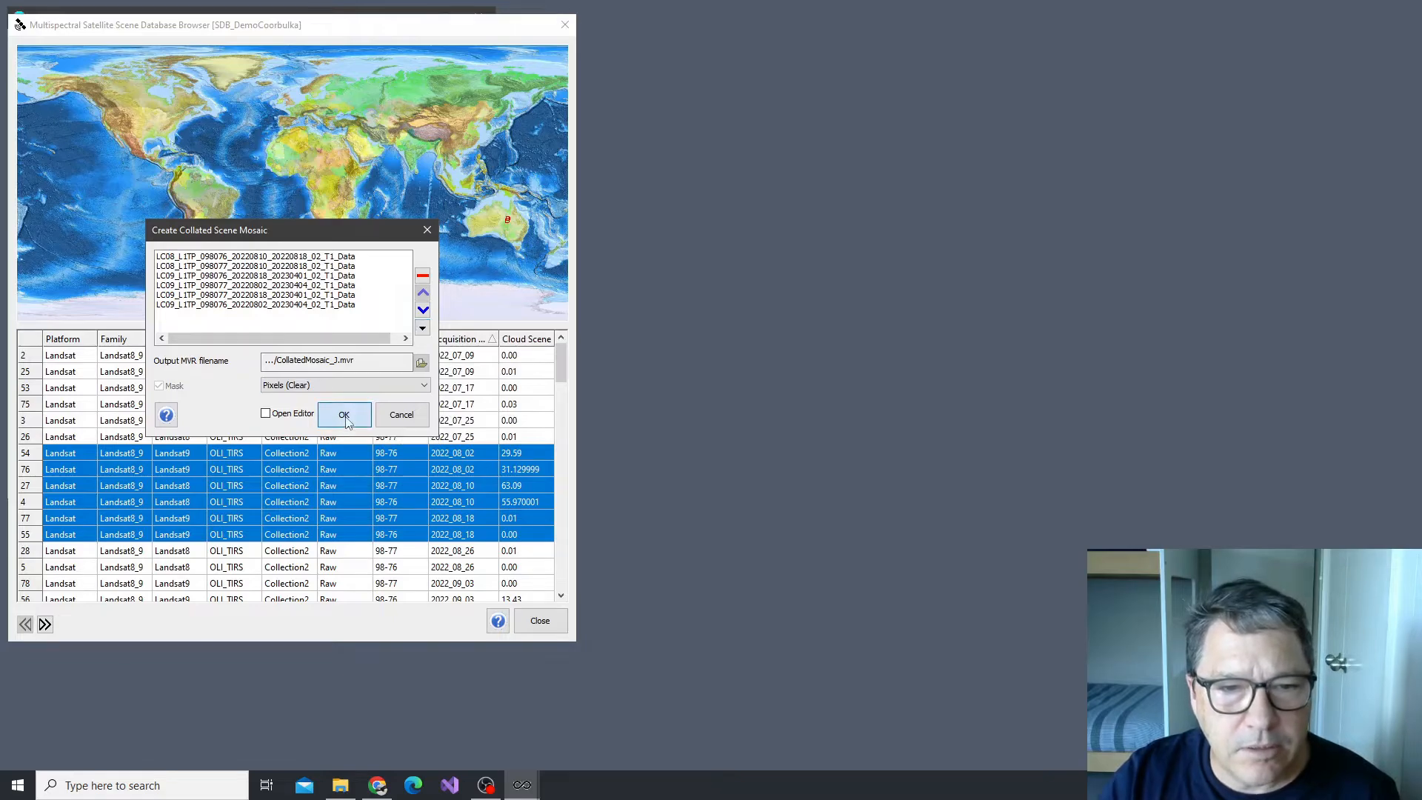
Close the scene database browser and open the PDB_DemoCoorabulka.msspdb product database, placing its browser beside the main window
click(564, 27)
click(237, 444)
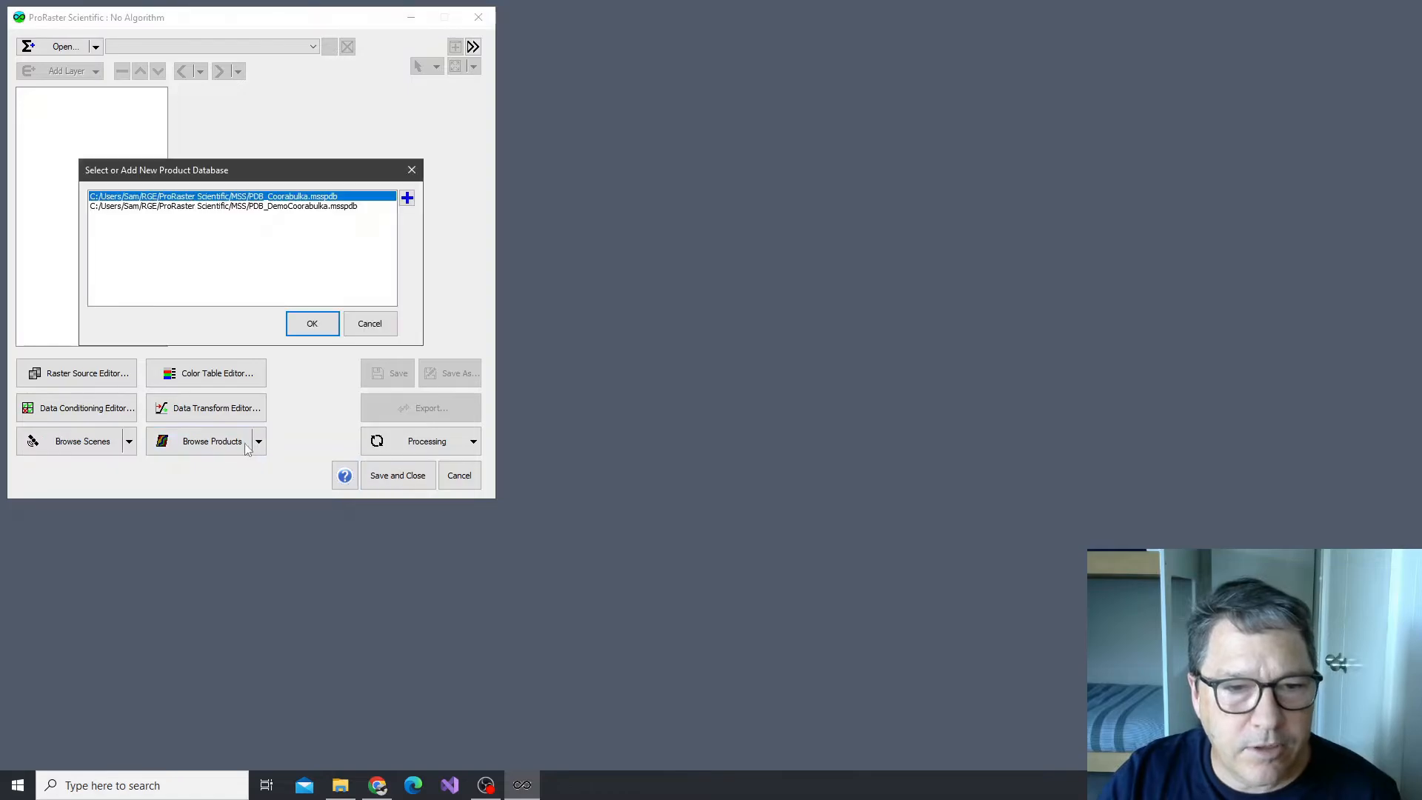
double_click(328, 206)
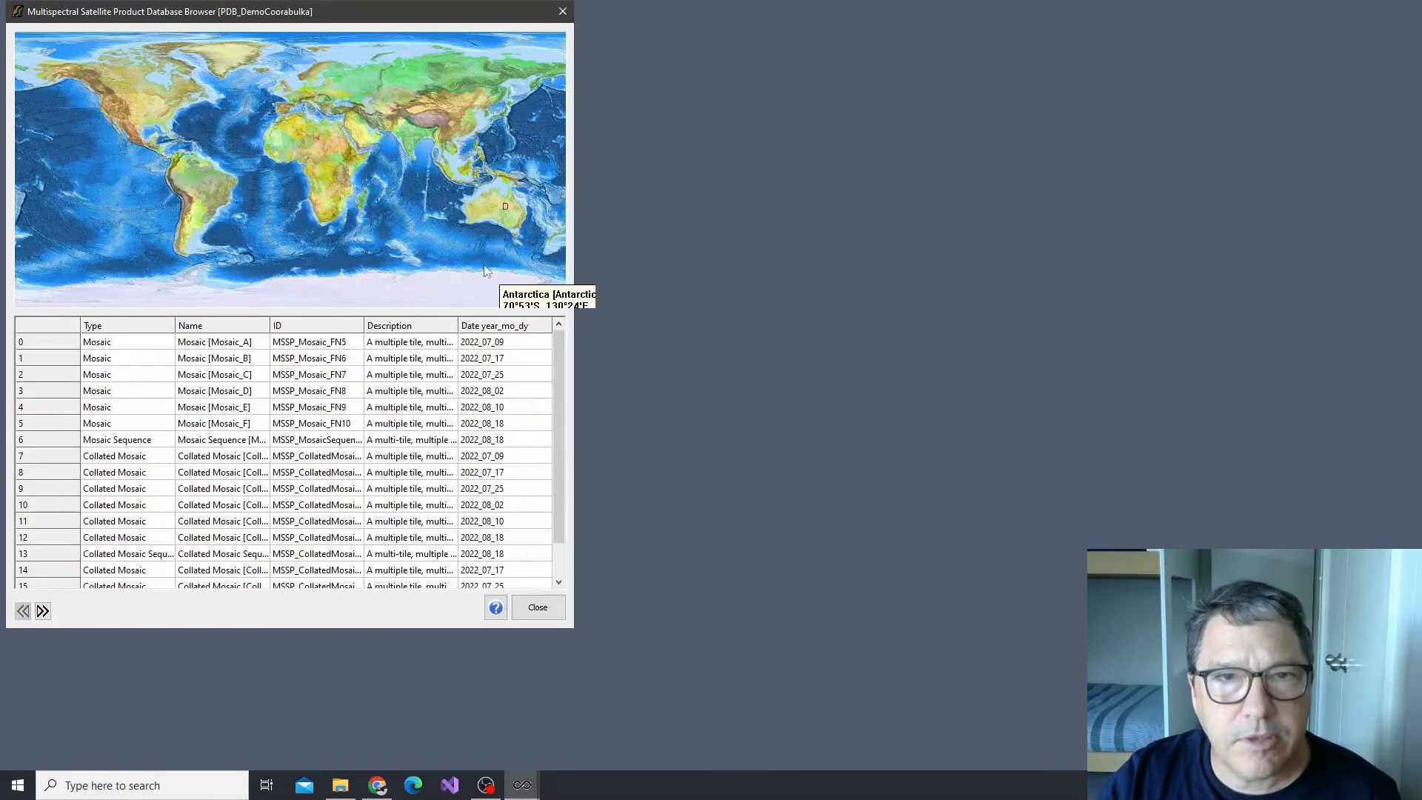
drag(341, 24, 770, 47)
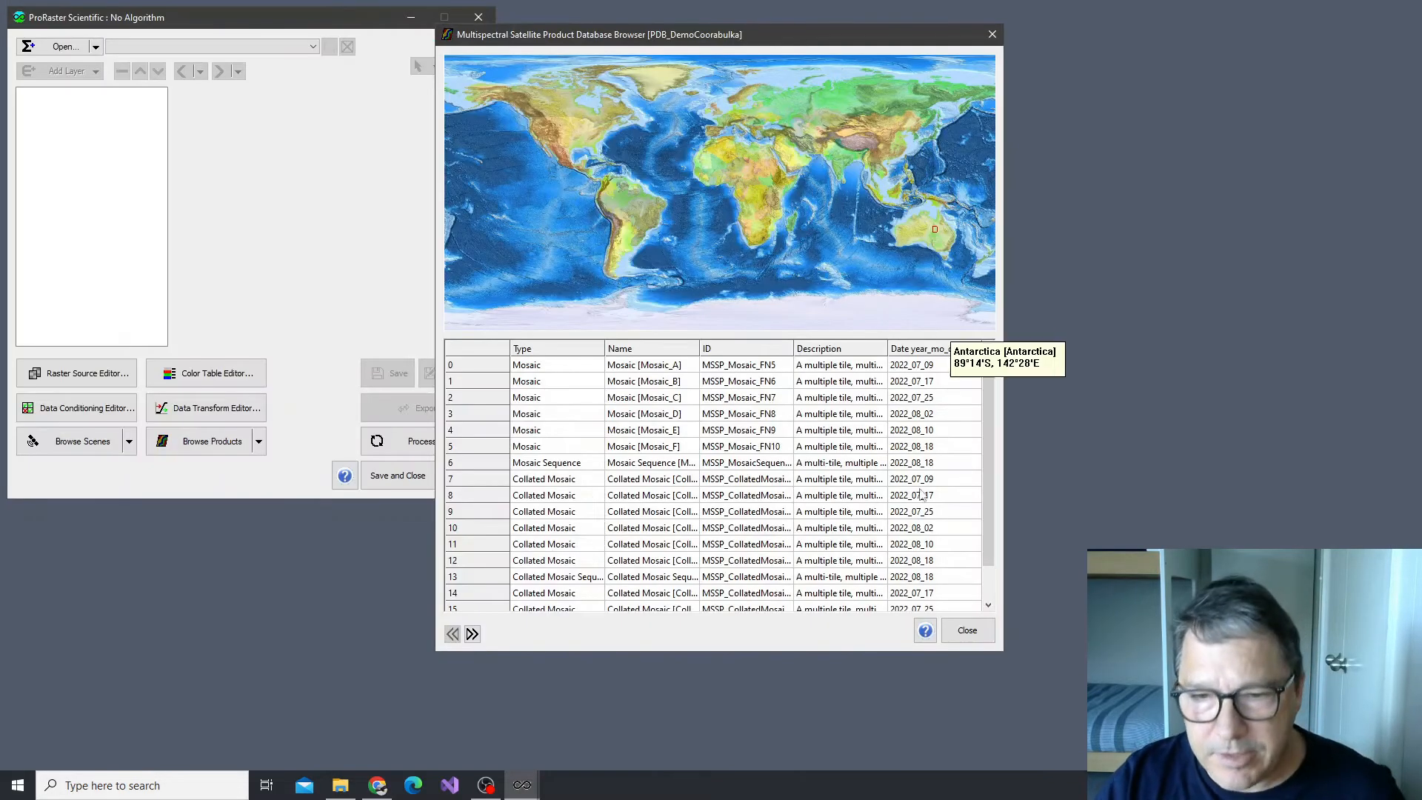
Create a collated mosaic sequence product from the last four collated mosaics in the database, dated 2022_07_17 to 2022_08_10
scroll(700, 517, down, 1)
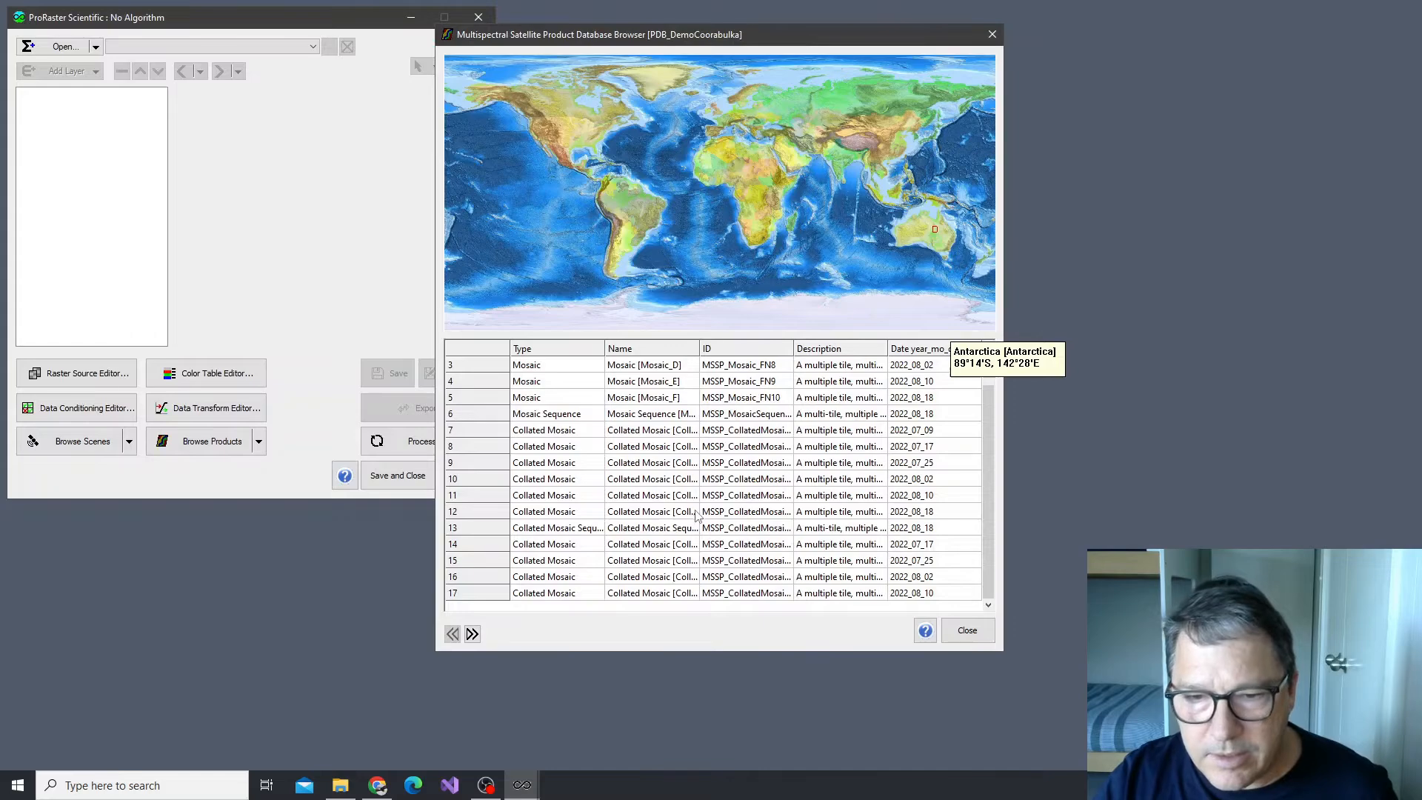
click(472, 545)
shift+click(483, 594)
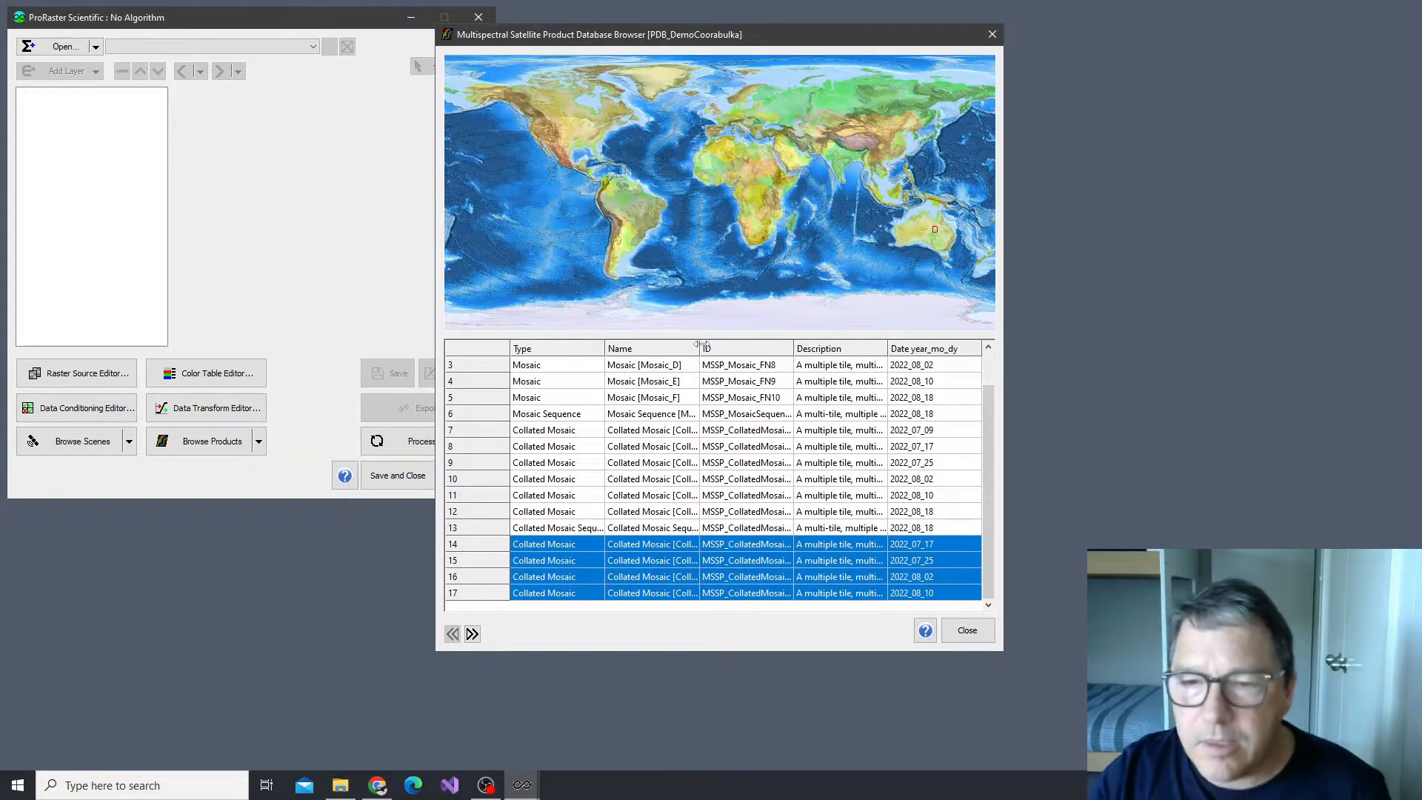
right_click(488, 565)
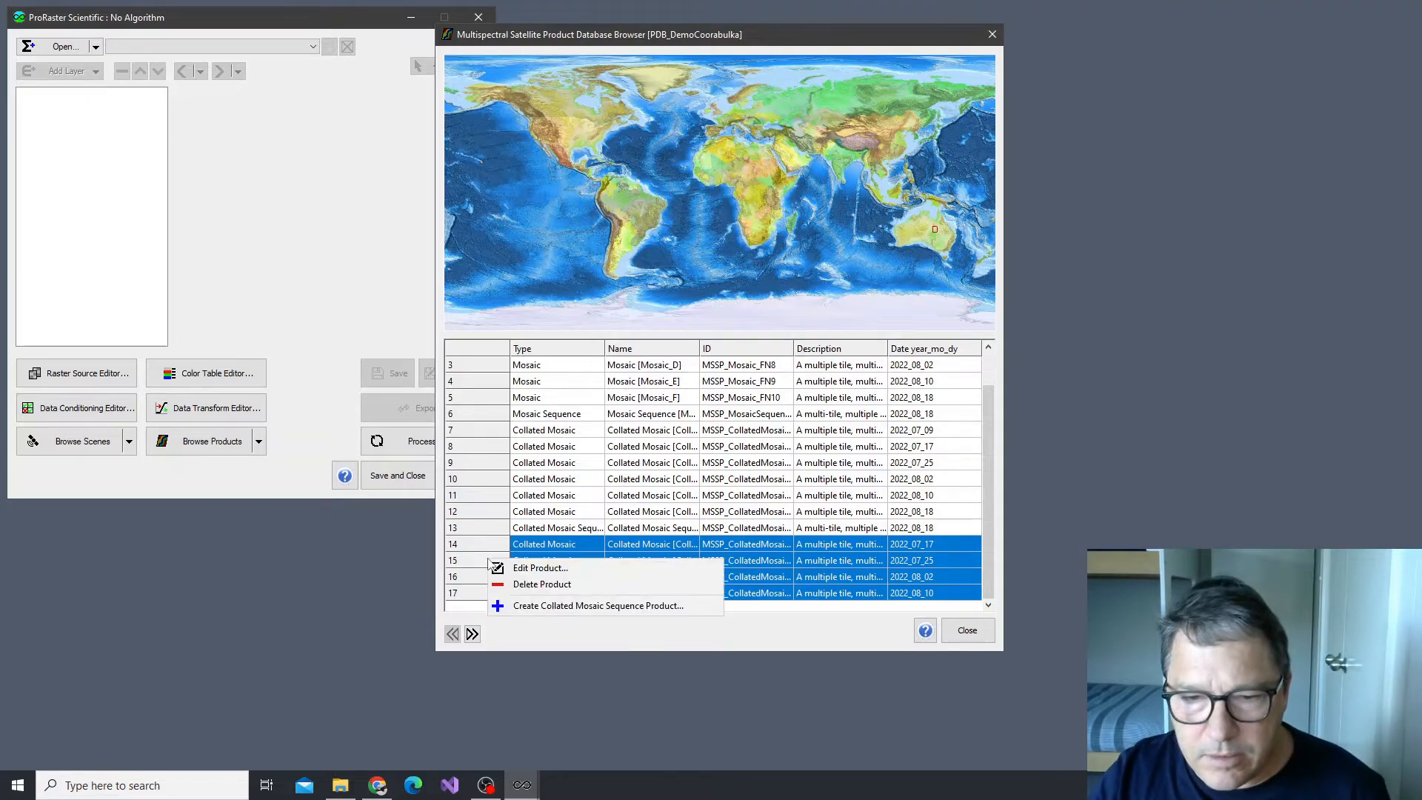
click(555, 608)
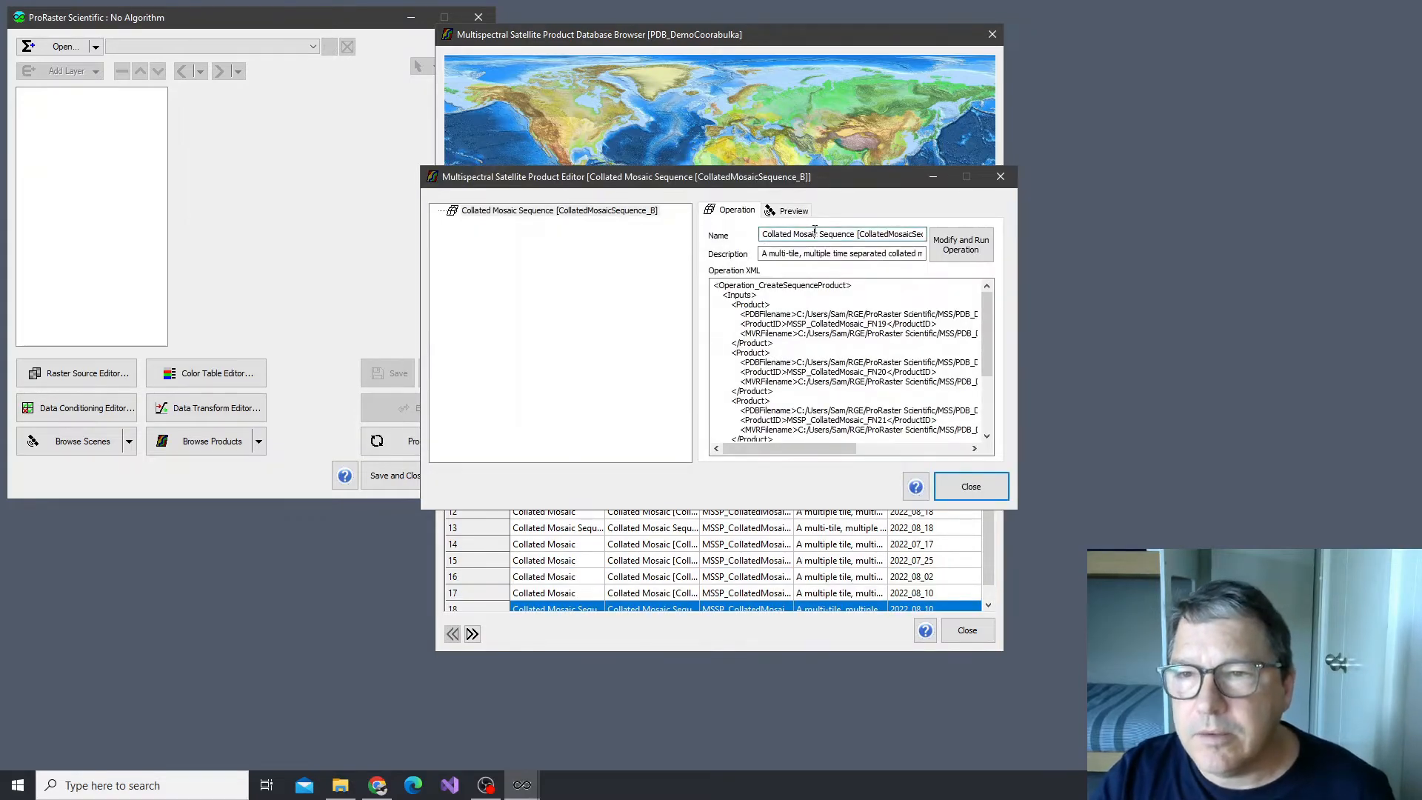
Rename the sequence product as Collated Mosaic Sequence x3 [CollatedMosaicSequence_B]
key(End)
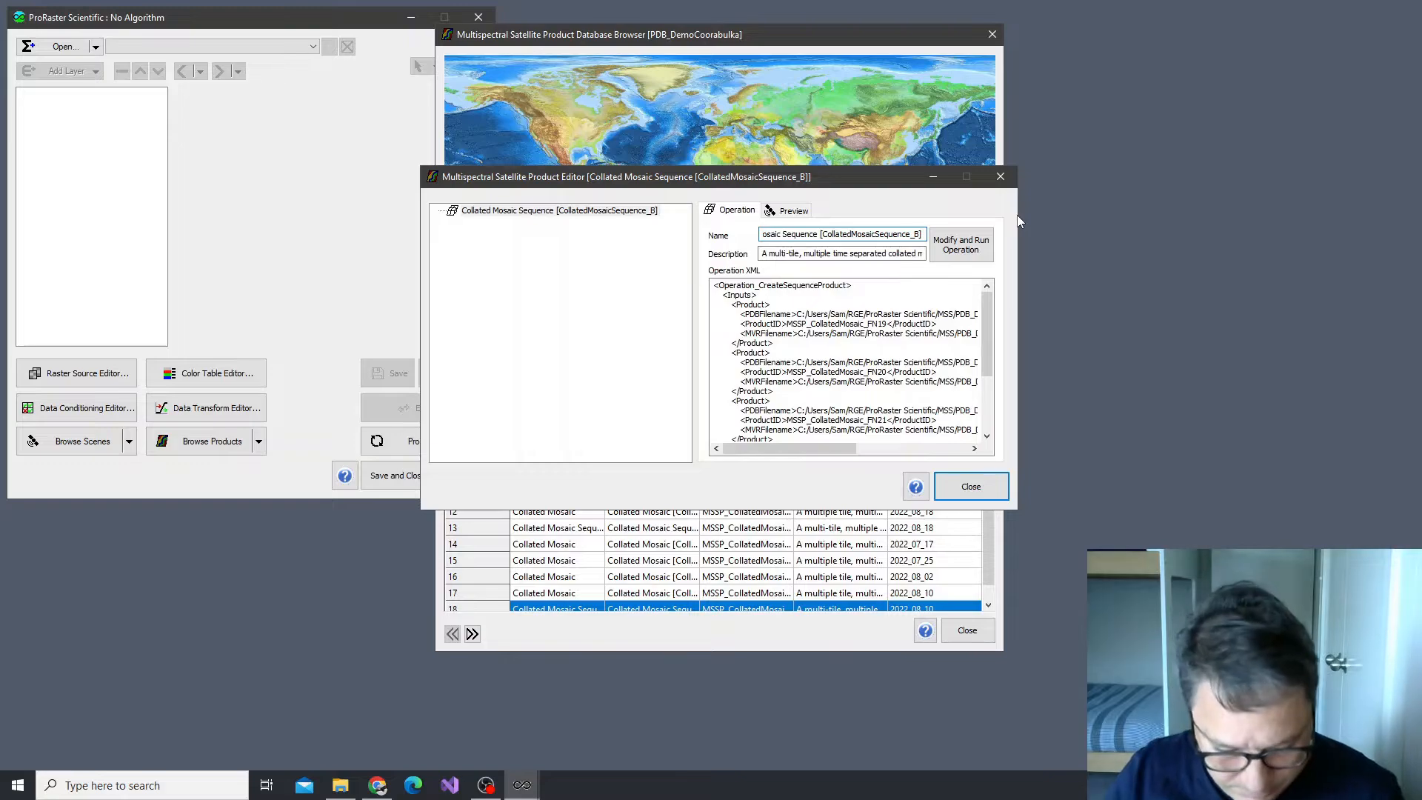
key(ctrl+Right)
text(x3)
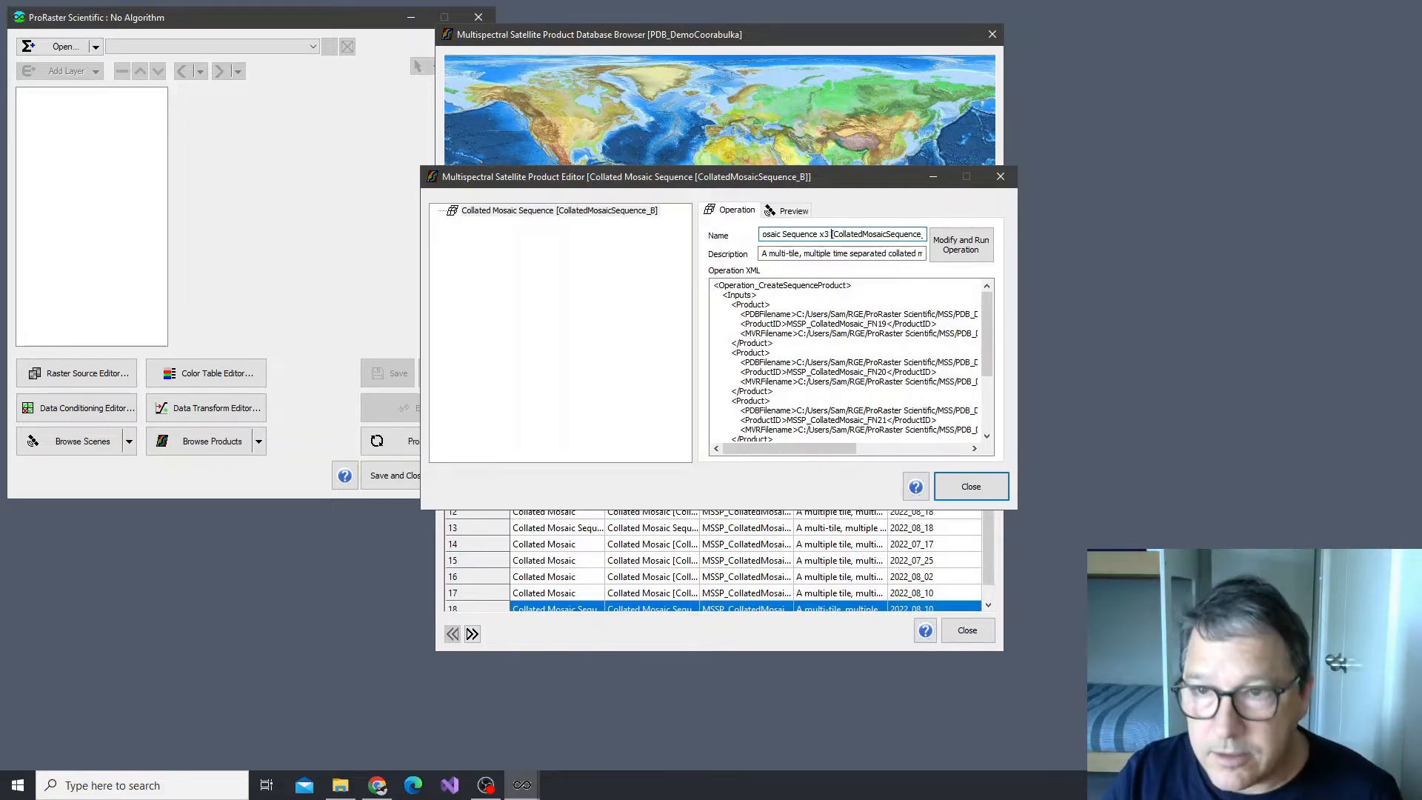
key(Return)
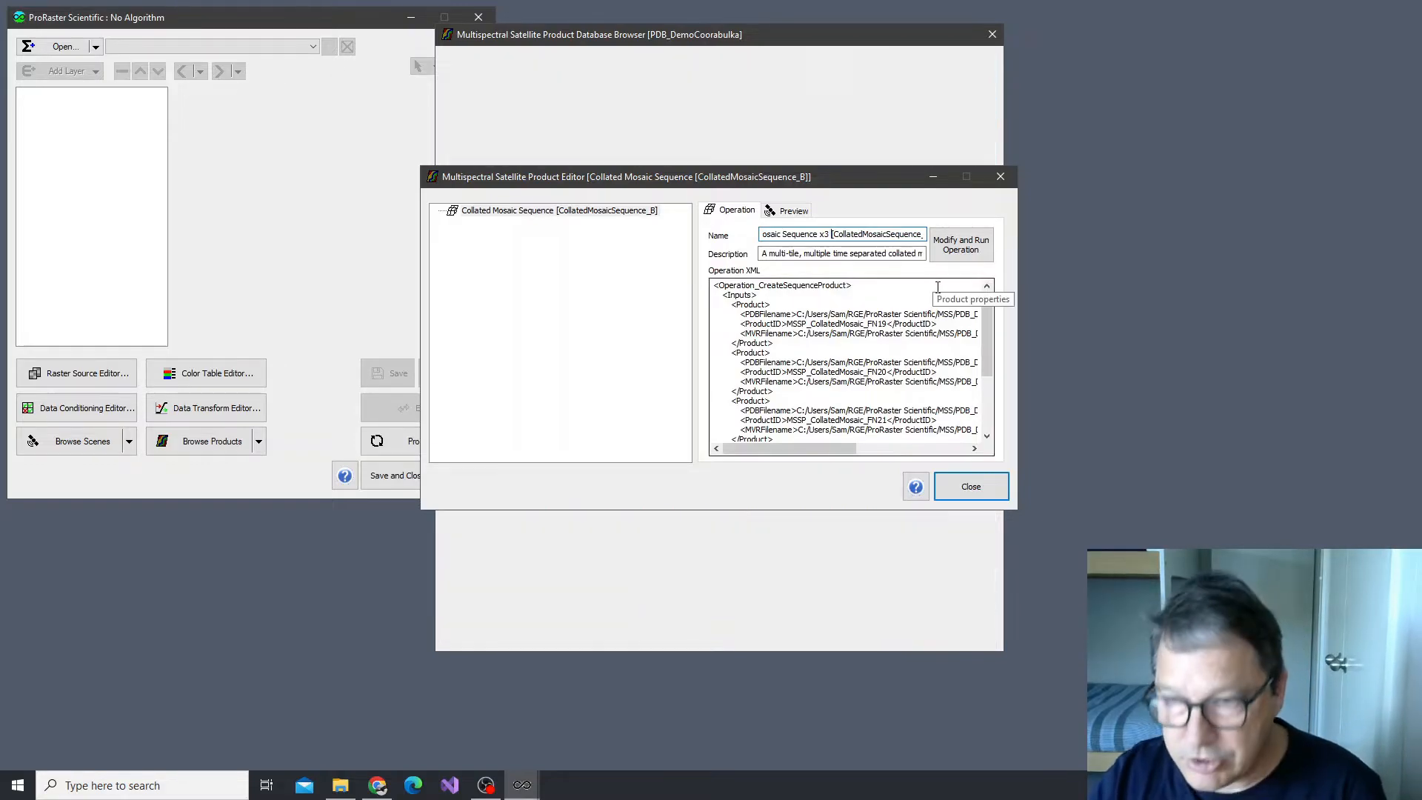
Create a pansharpened RGB algorithm from the sequence product using the Natural Color with Atmospheric Removal band combination and TOA Reflectance
click(582, 212)
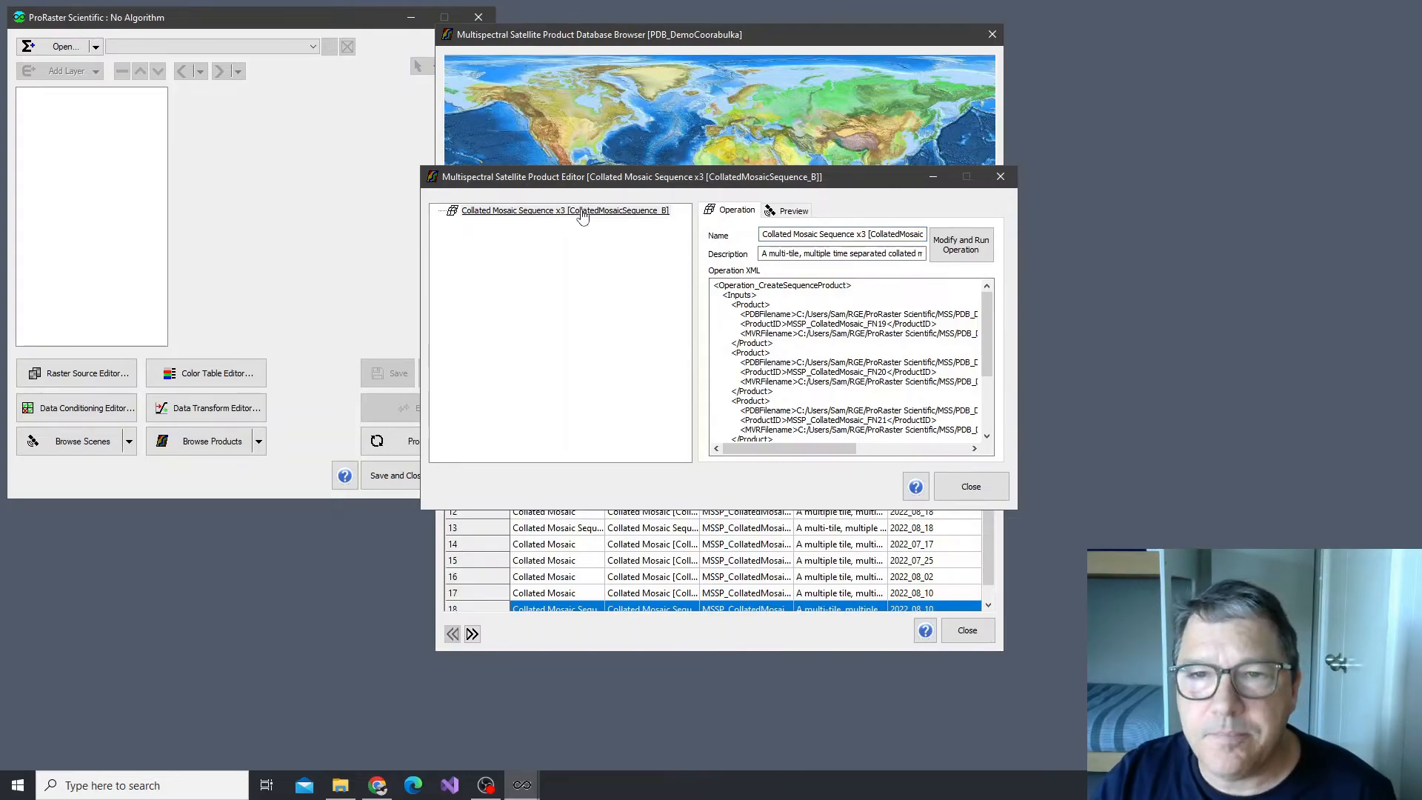
right_click(582, 211)
click(629, 237)
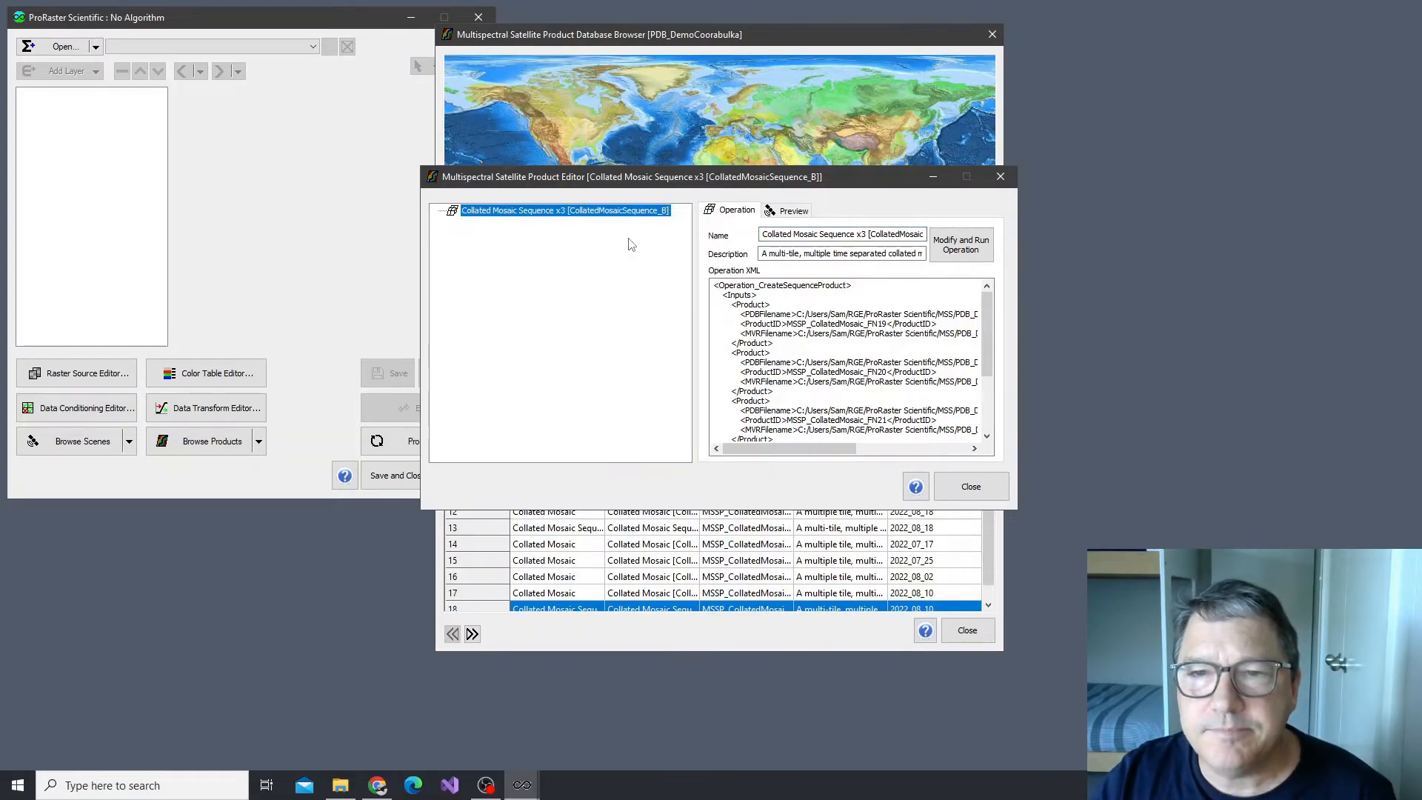
click(740, 293)
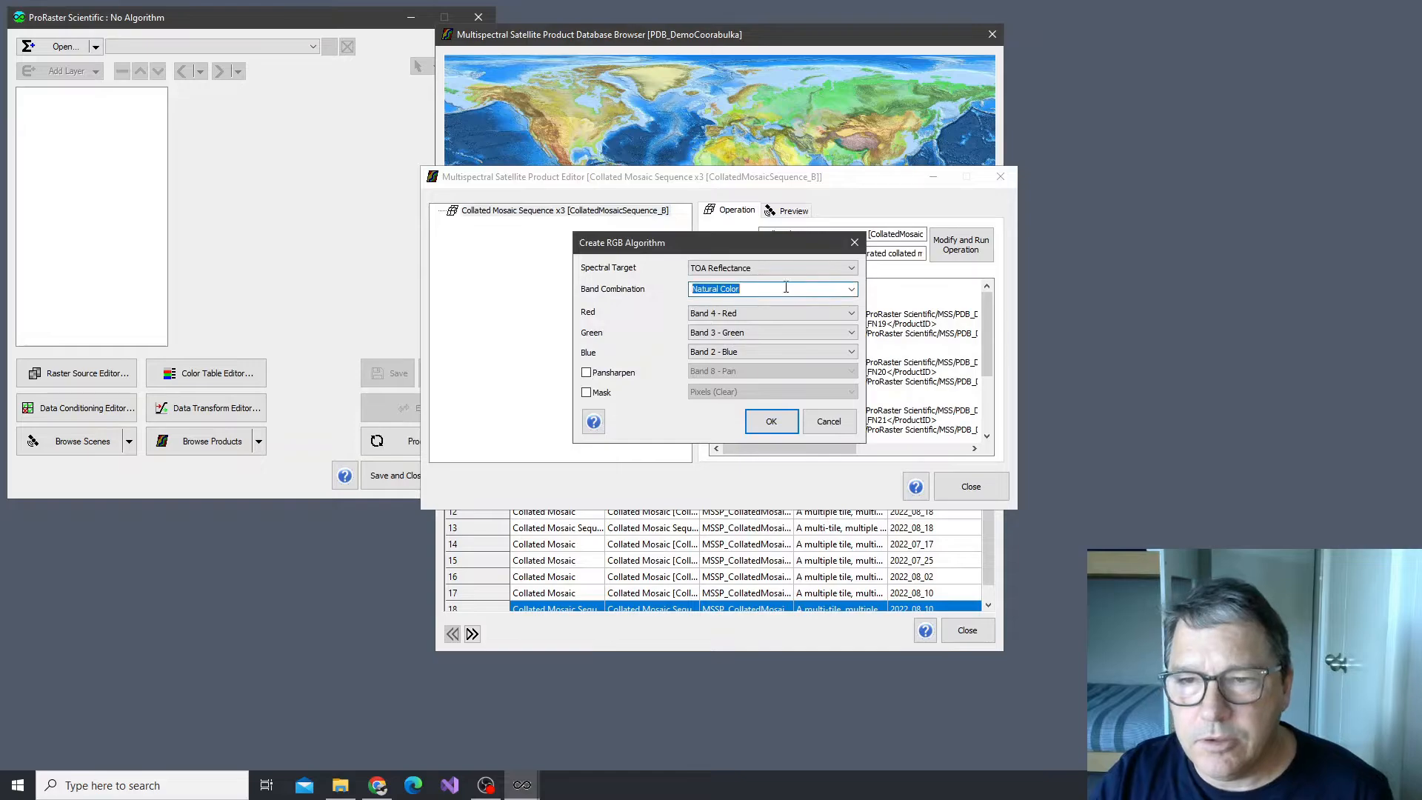
click(852, 289)
click(736, 313)
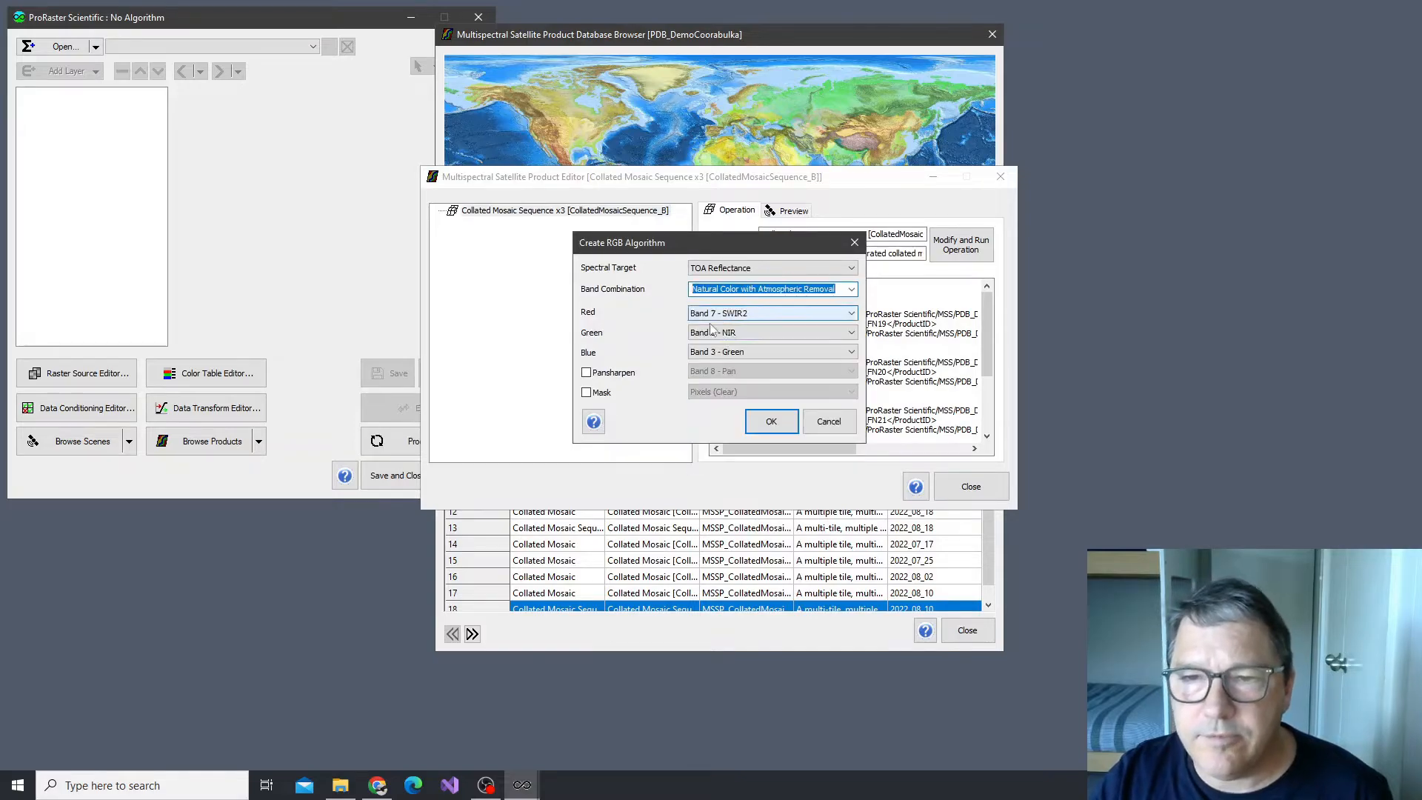
click(616, 374)
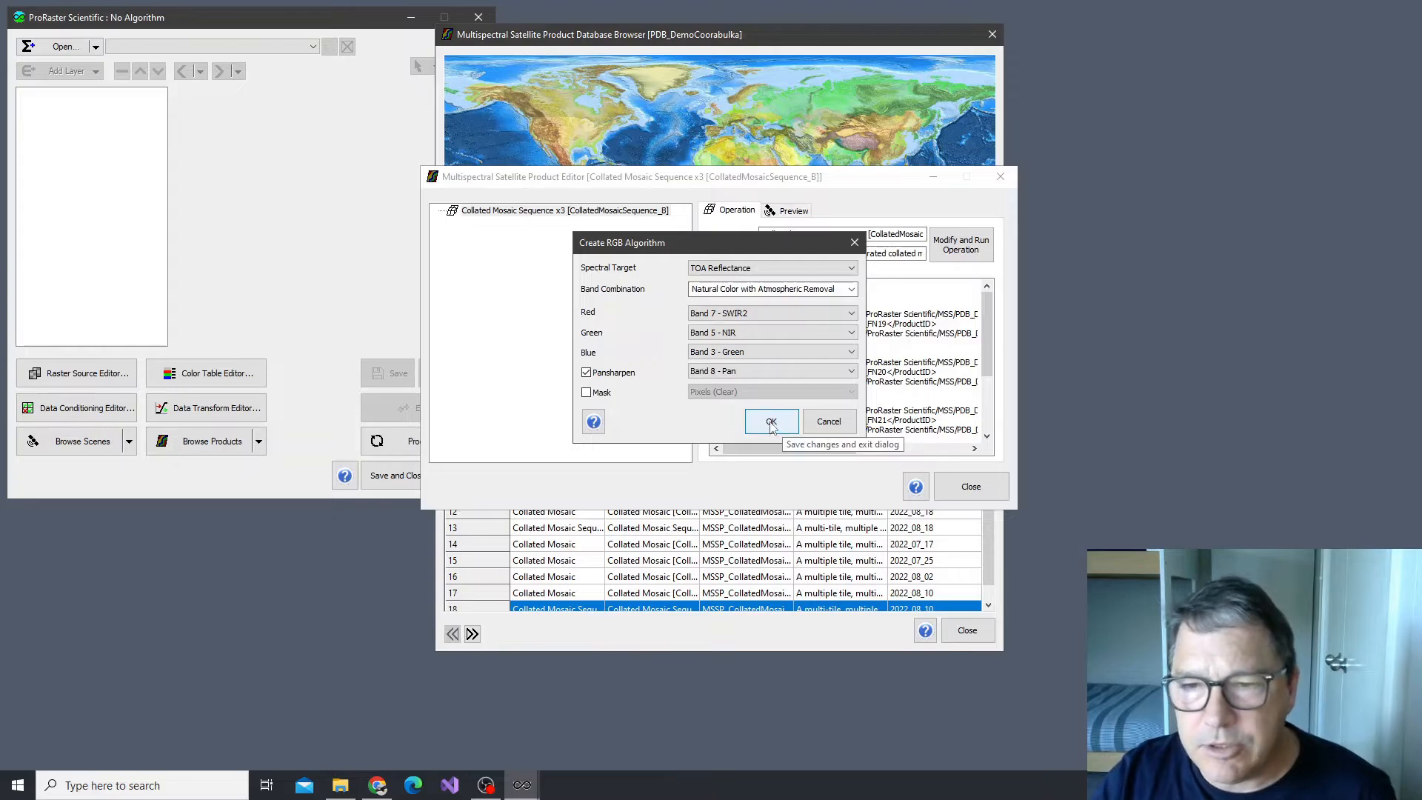
click(771, 422)
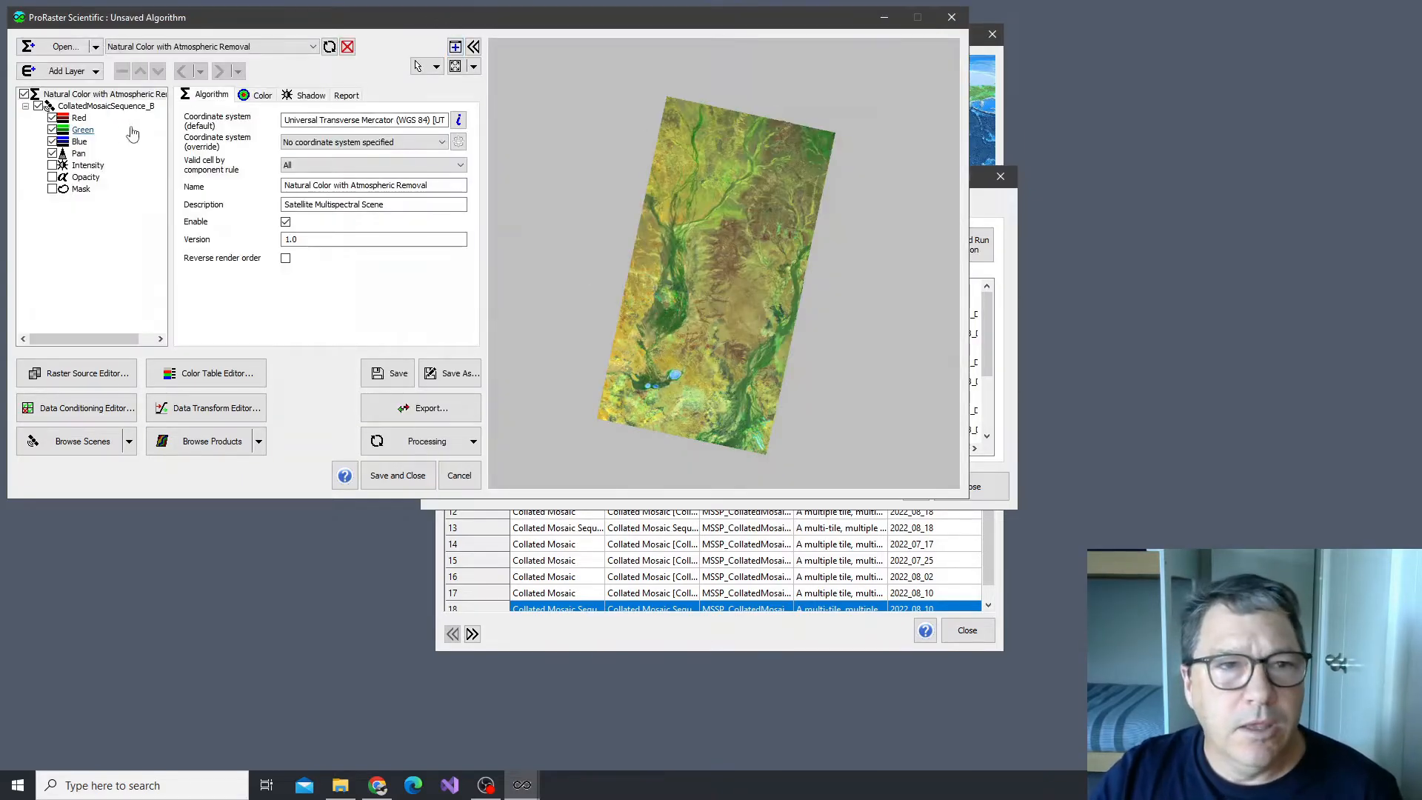
Limit the Red component's time range to July-17-2022 00:36:23 for both the first and last time
click(79, 118)
click(315, 158)
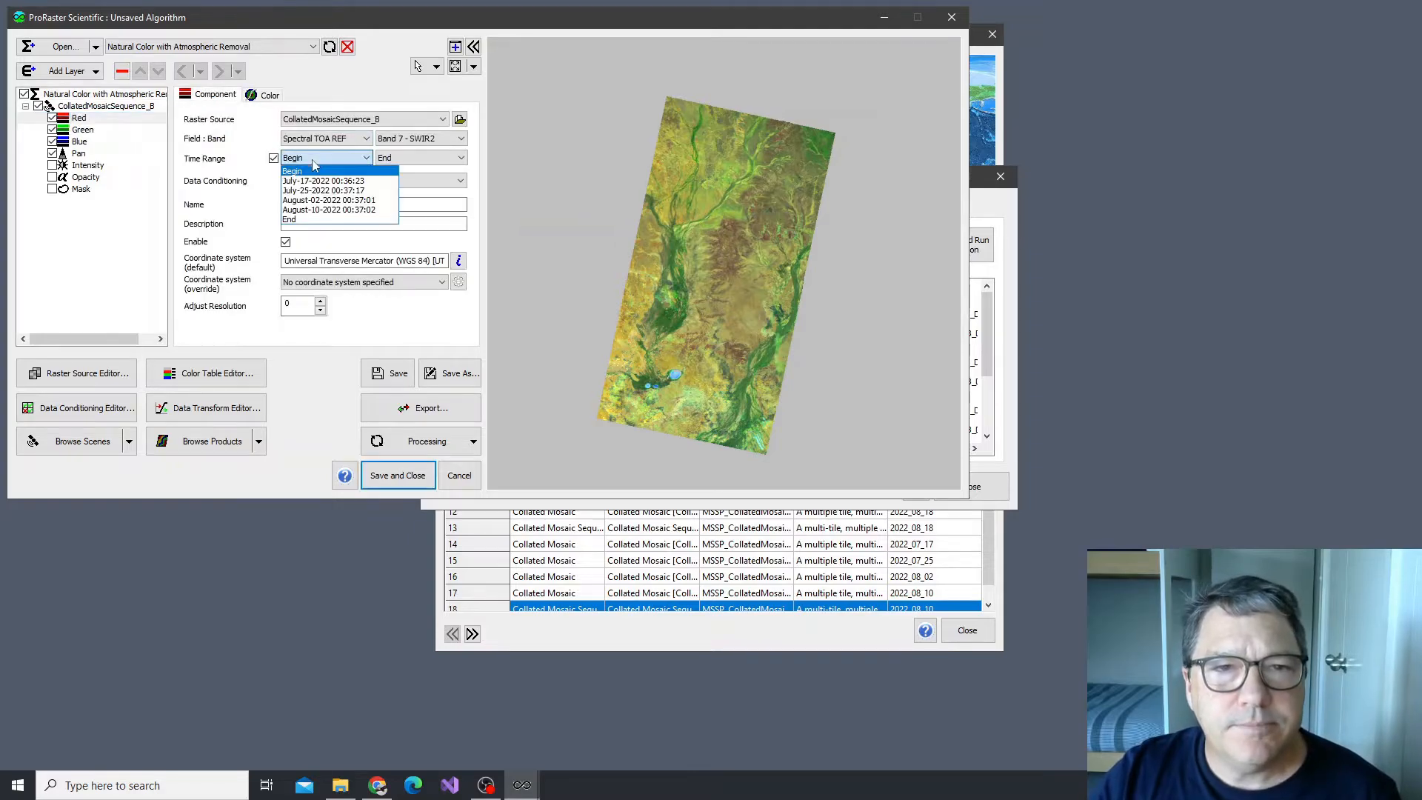
click(318, 184)
click(426, 158)
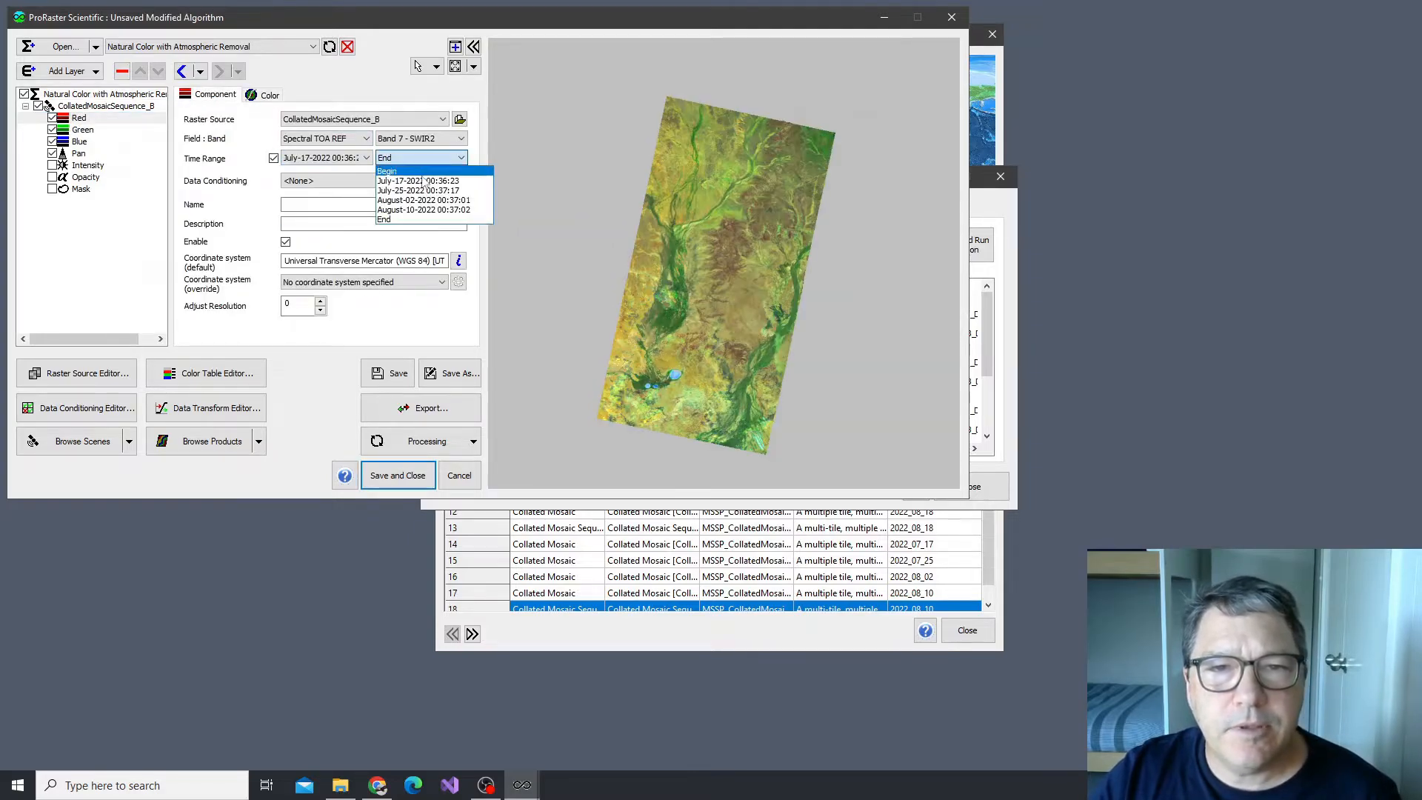
click(415, 183)
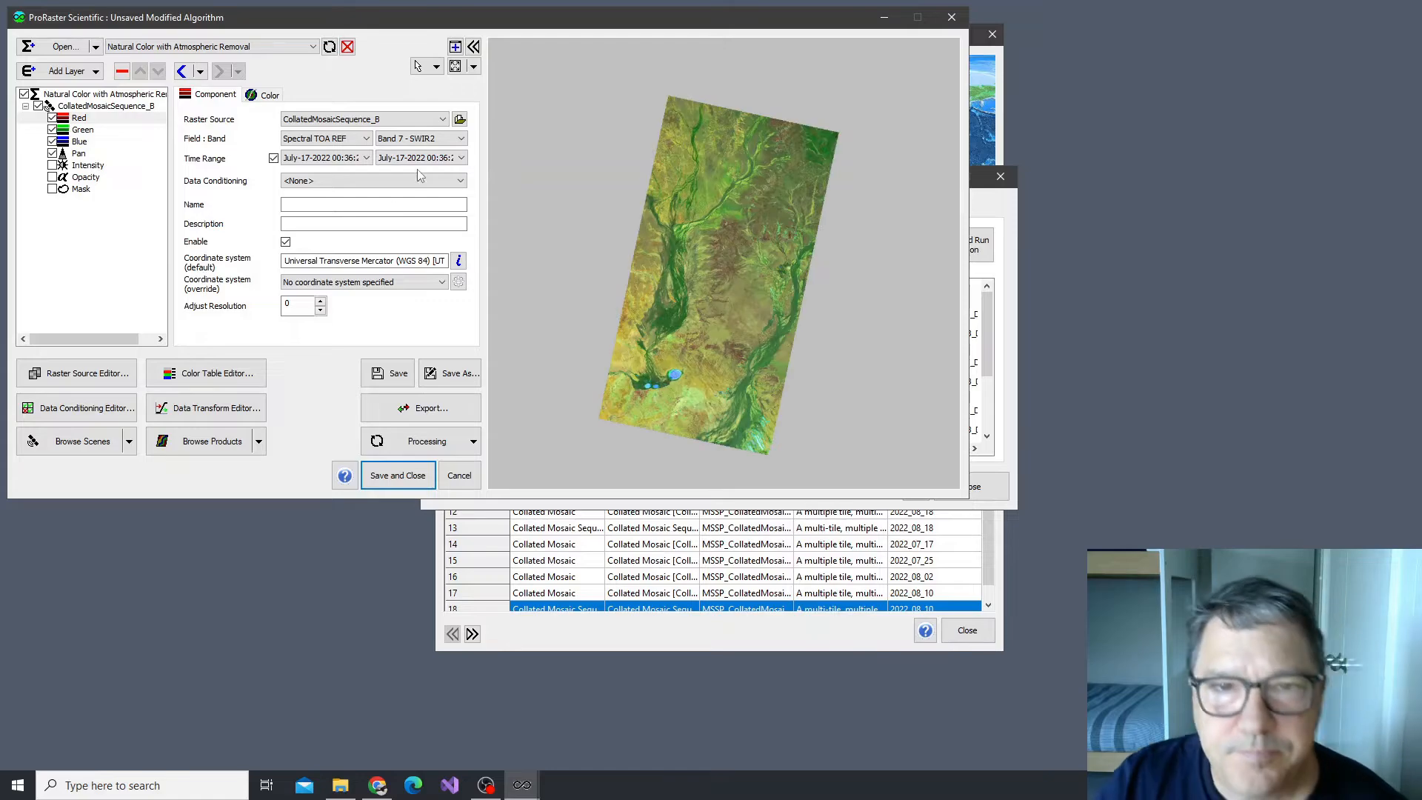
Advance the Red component's time range to July-25-2022 and on to August-02-2022 to compare the mosaics
click(327, 158)
click(324, 190)
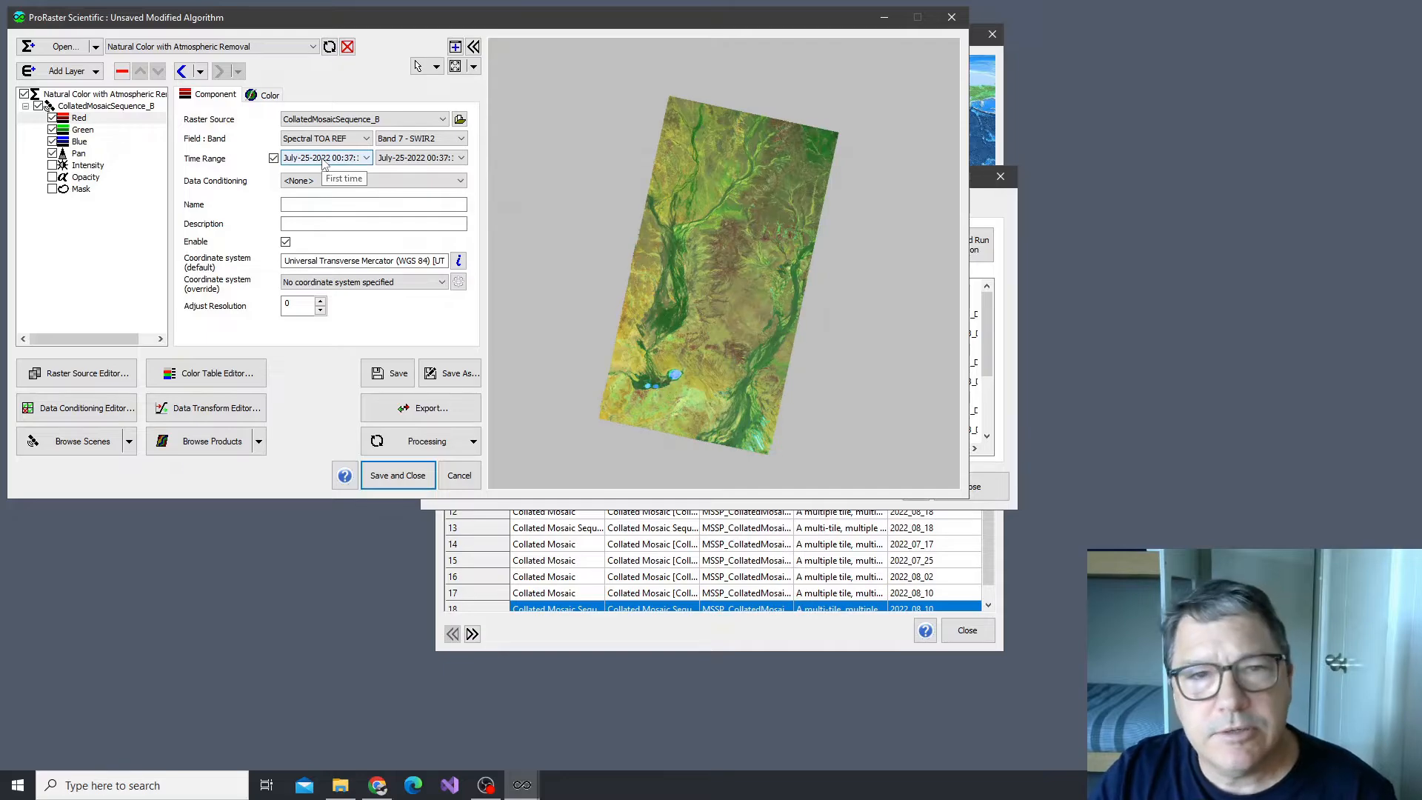
scroll(319, 165, down, 1)
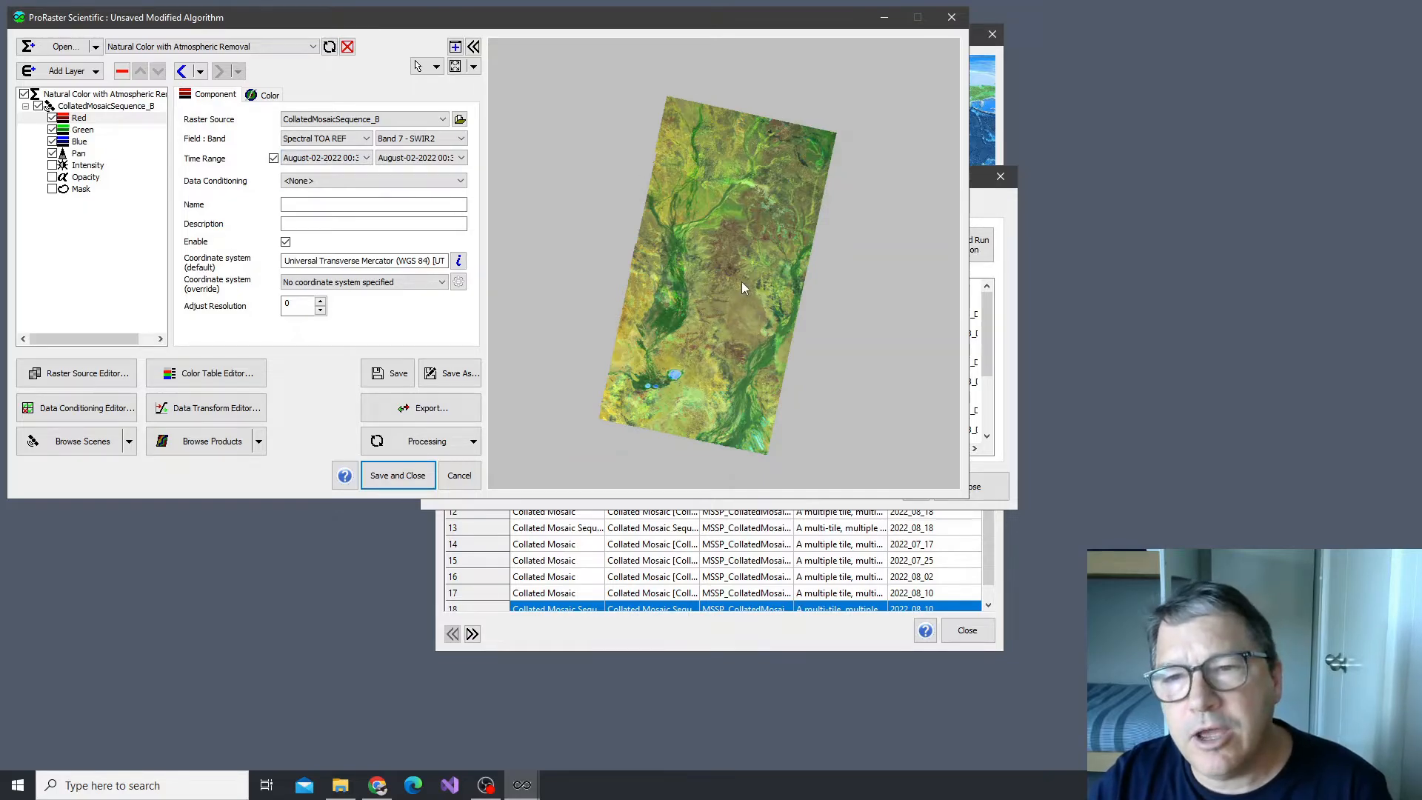
Examine the central part of the August-02-2022 mosaic in detail for cloud remnants, and step the time range onward
scroll(736, 283, up, 4)
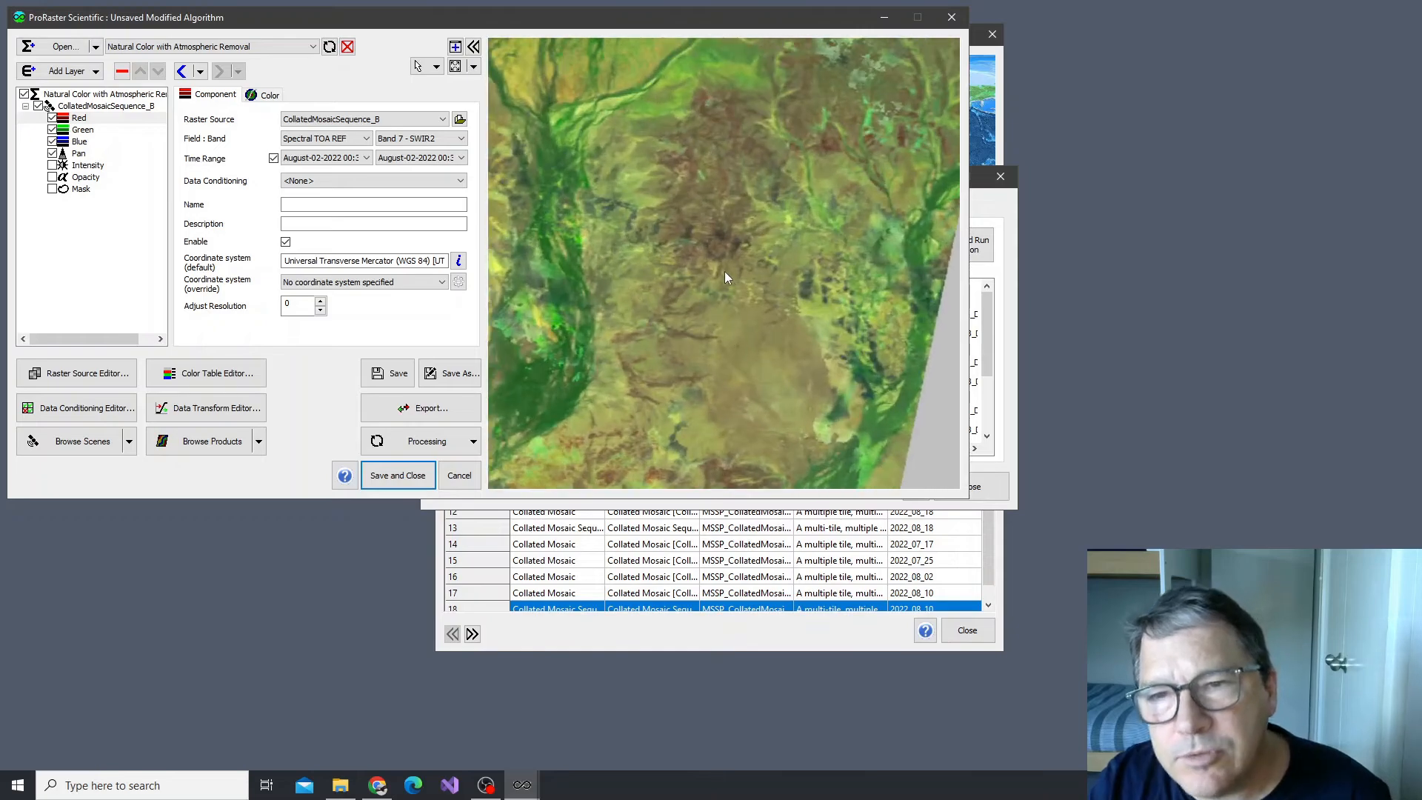
scroll(730, 267, up, 3)
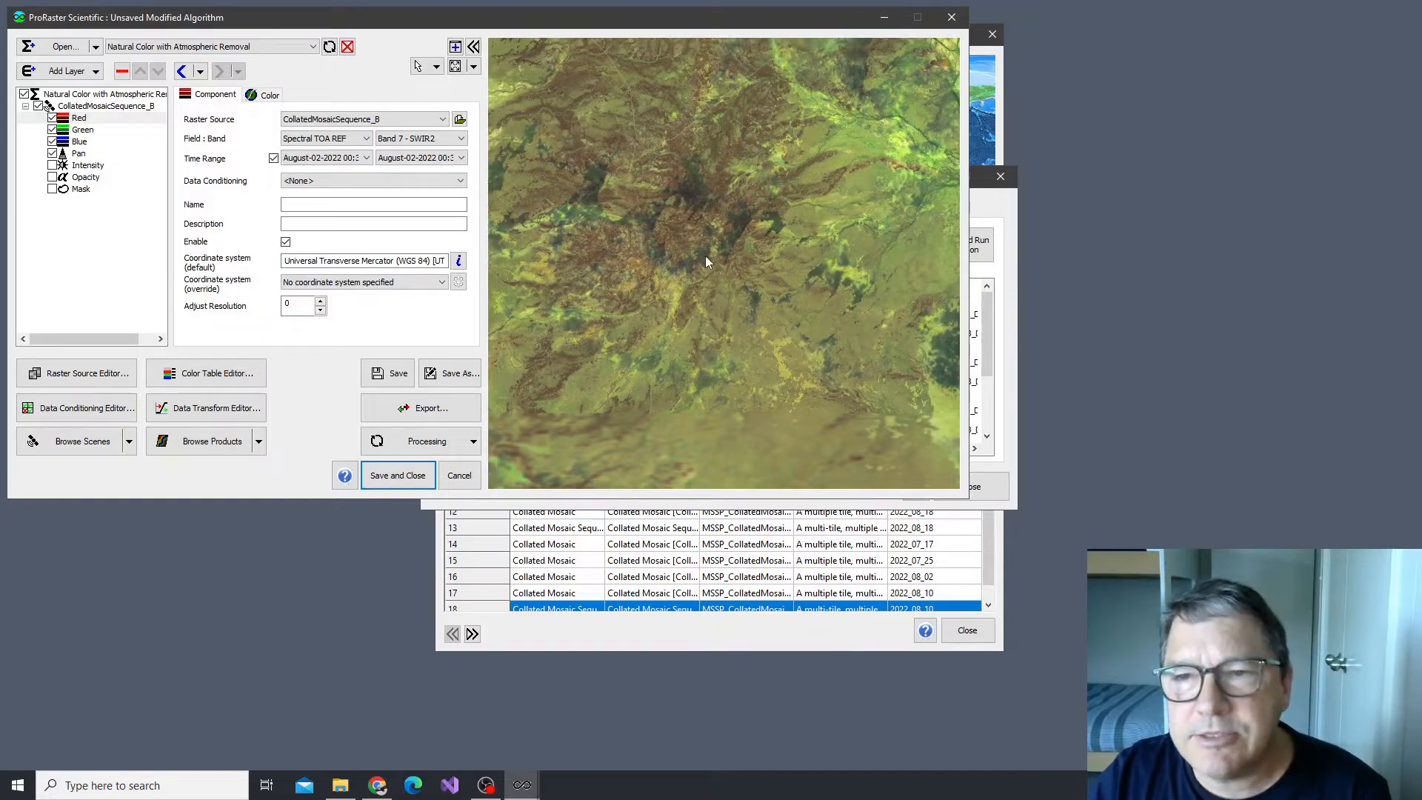
scroll(694, 243, down, 5)
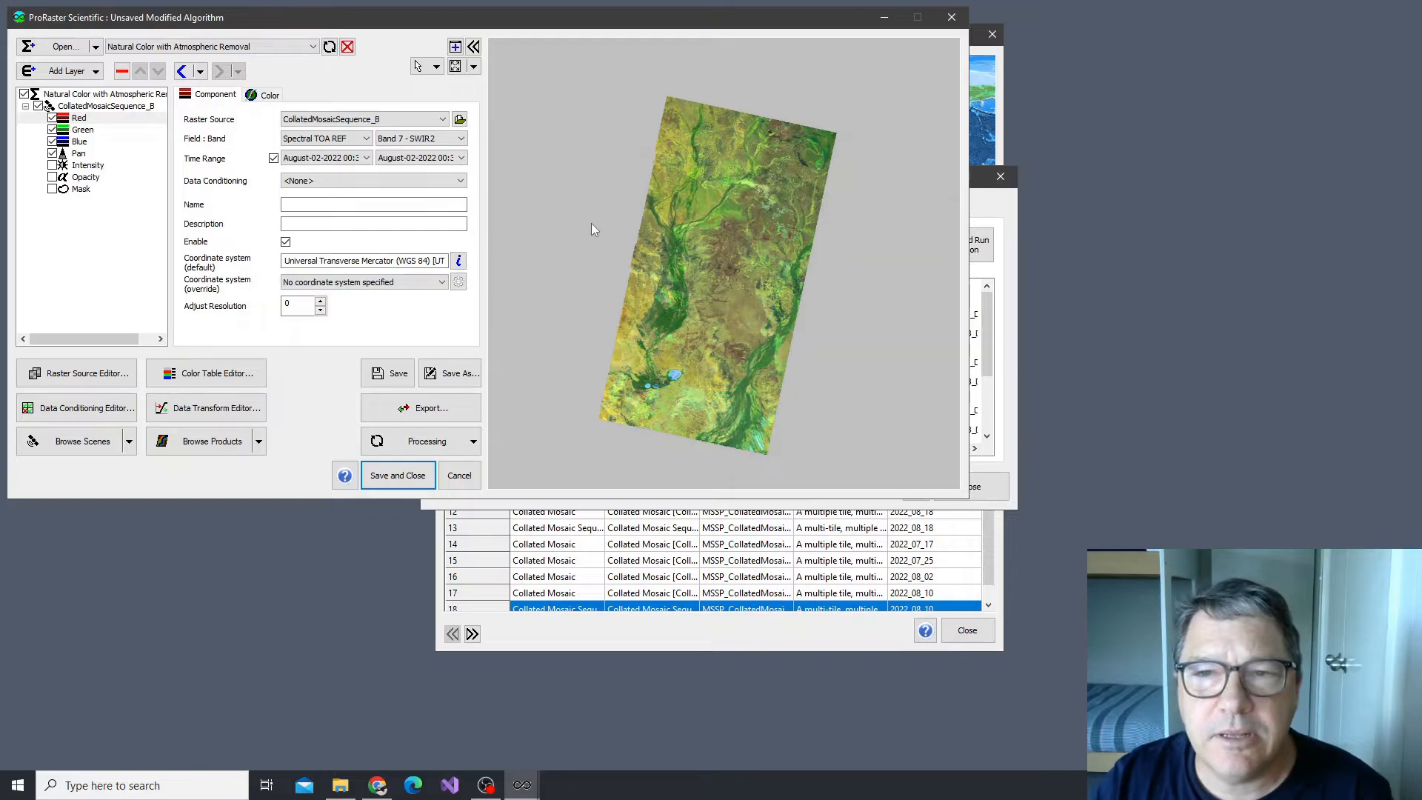
click(328, 159)
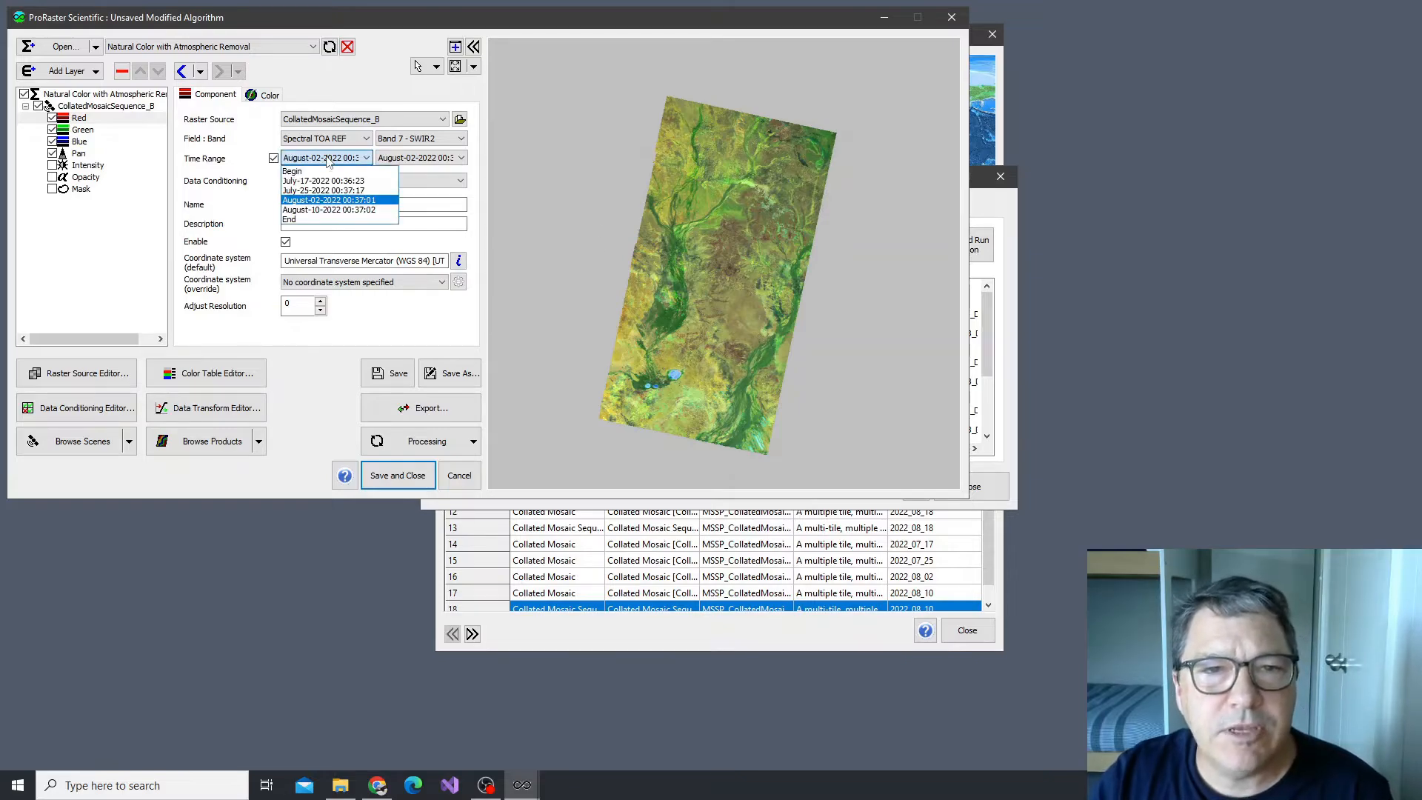
click(328, 158)
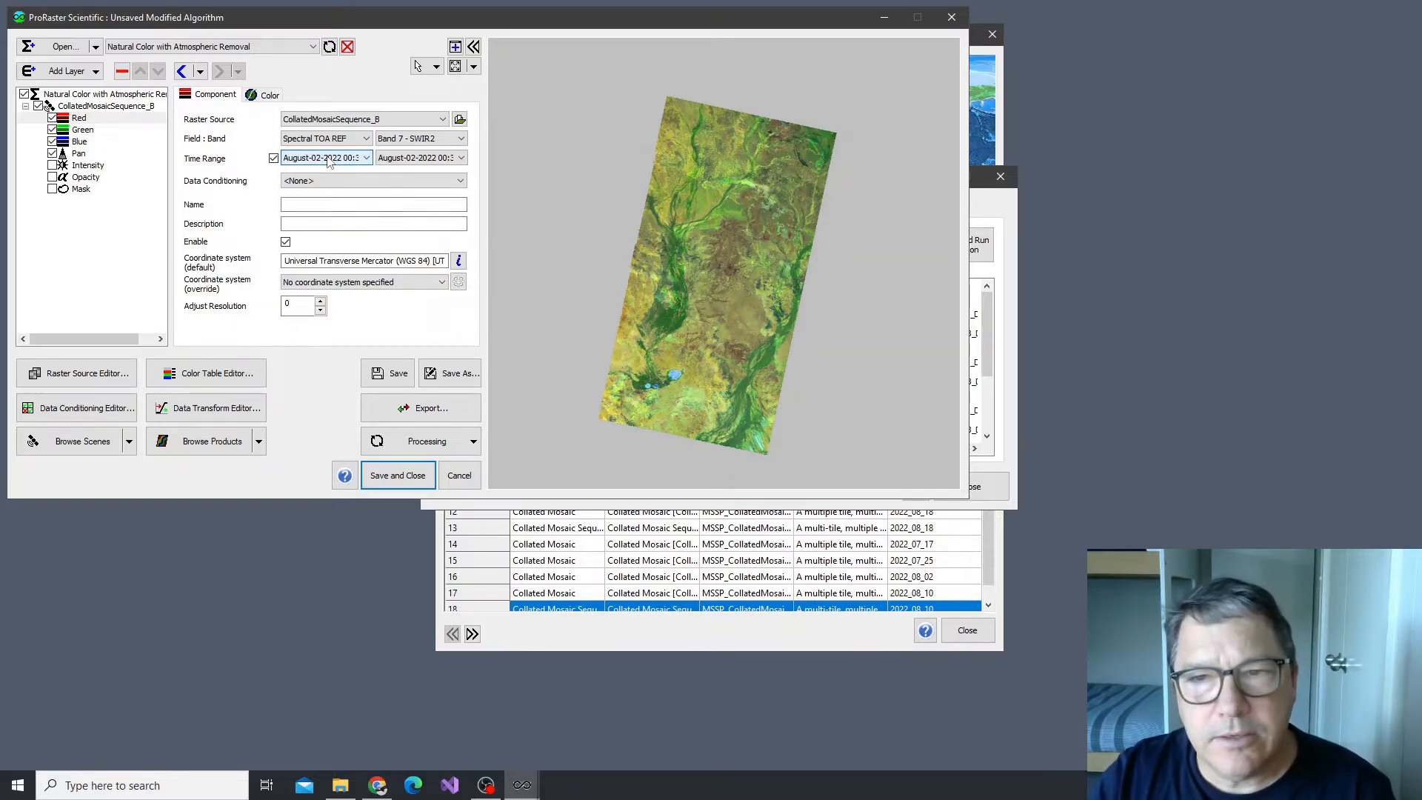
scroll(328, 159, down, 1)
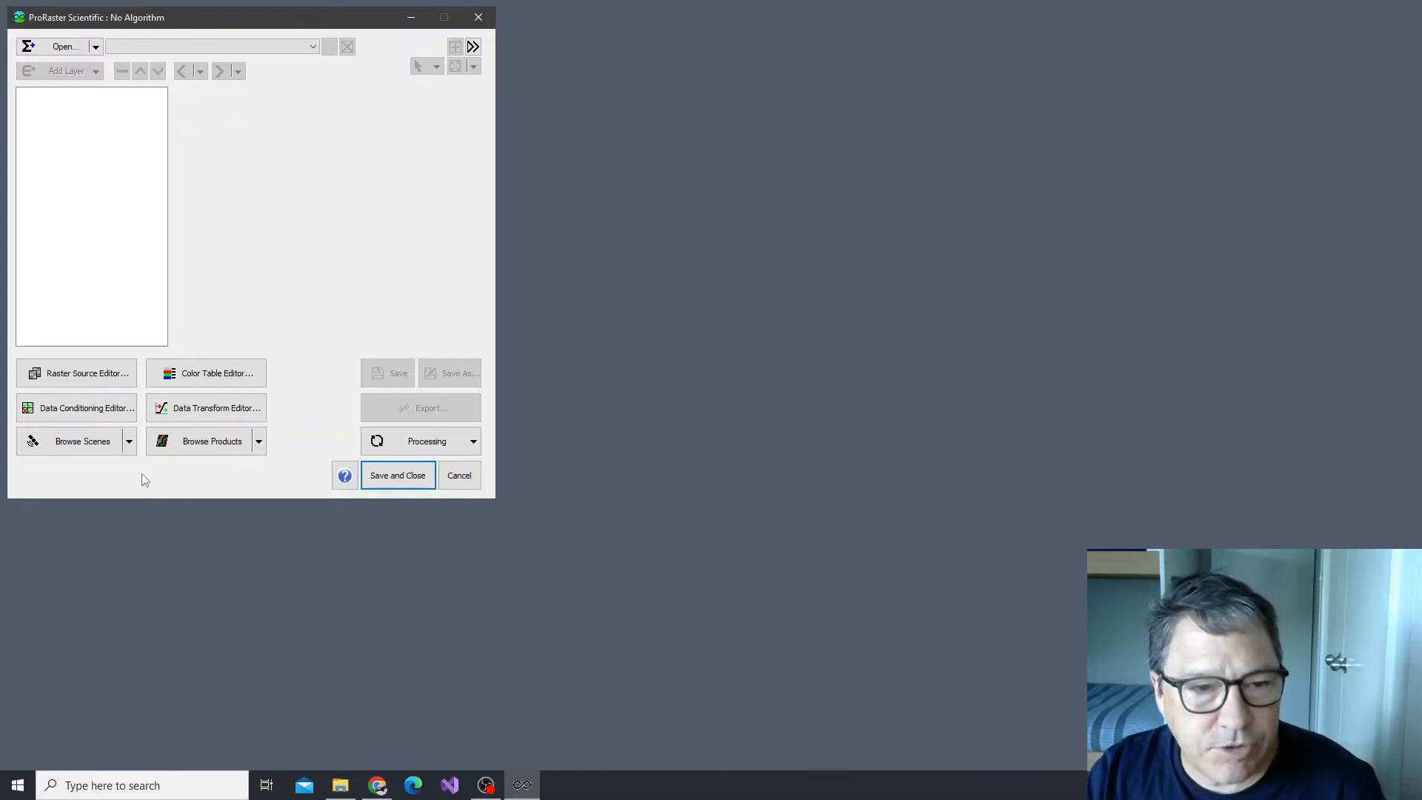
Open the PDB_Coorabulka product database for browsing and place its window beside the main window
click(260, 443)
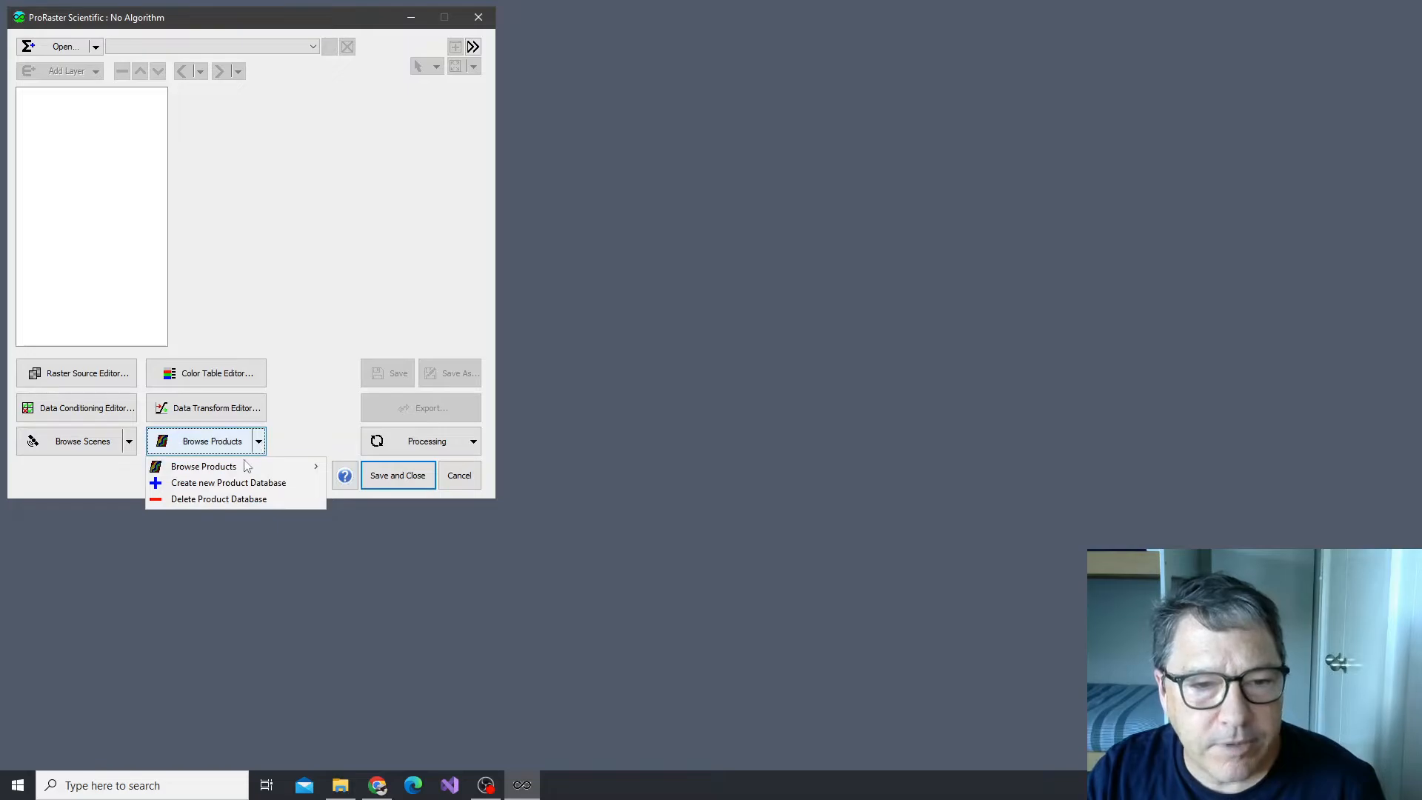
mouse_move(247, 465)
click(385, 467)
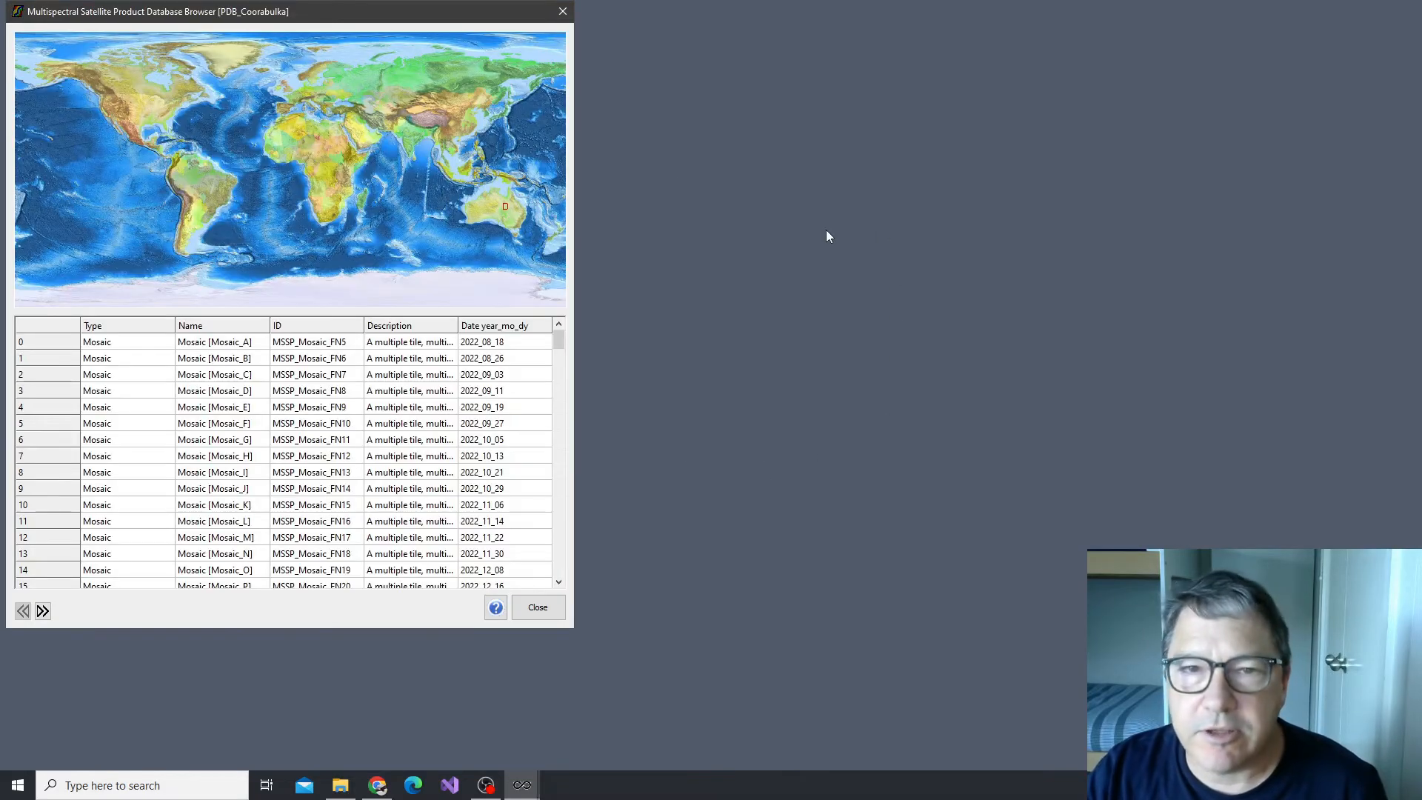
drag(308, 14, 714, 21)
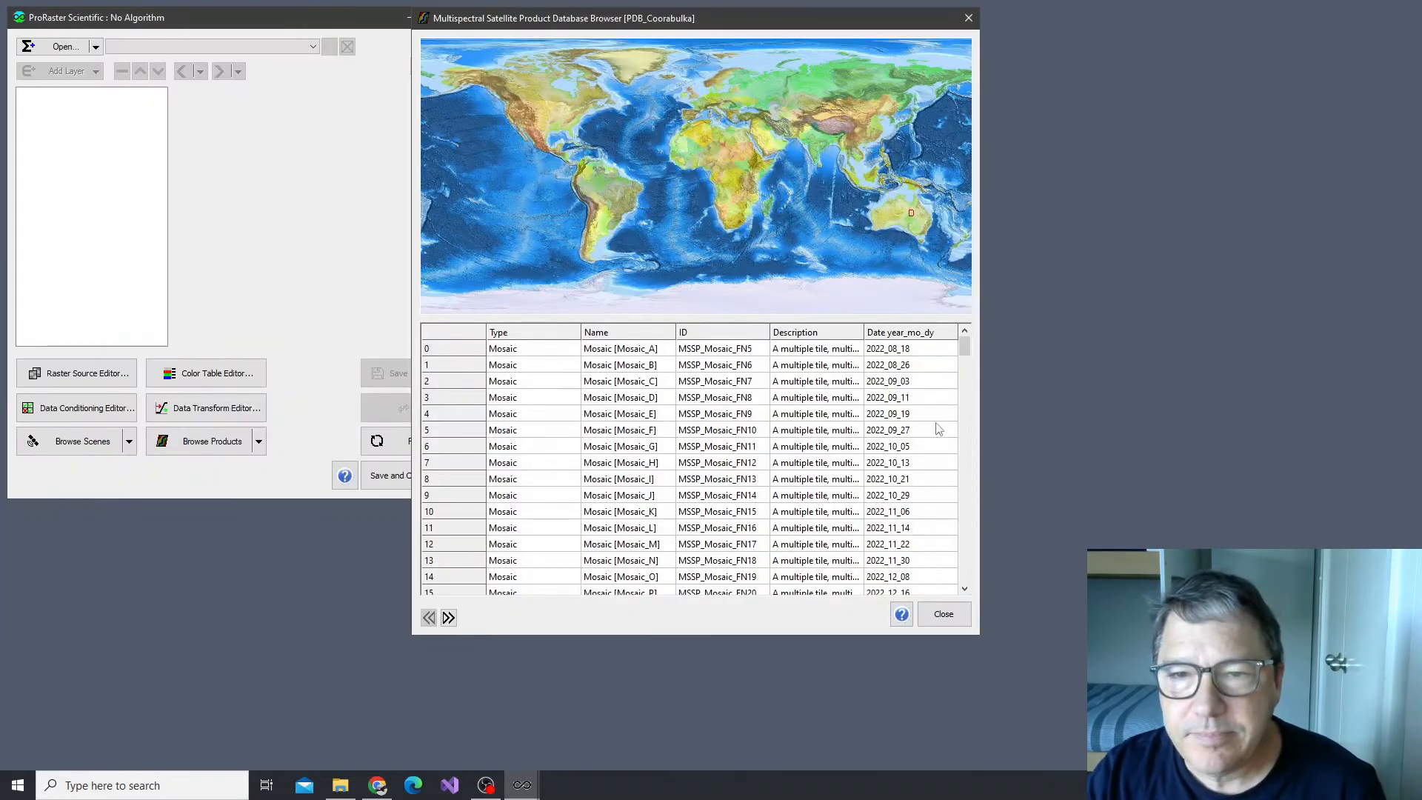
Review the single-date mosaics, the mosaic sequence and the collated mosaics in the product list
mouse_move(965, 344)
mouse_down()
mouse_move(953, 578)
mouse_move(963, 332)
mouse_move(978, 344)
mouse_up()
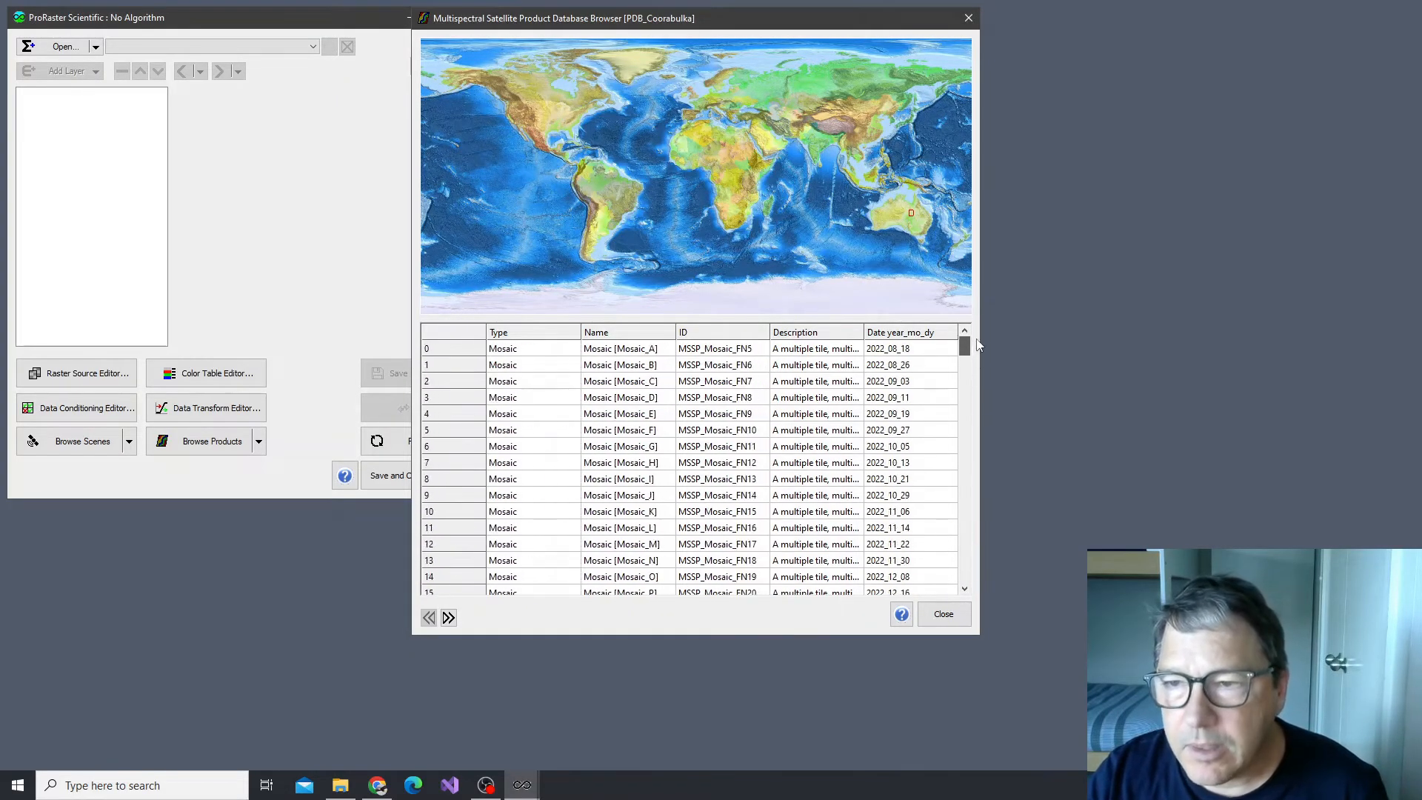
click(521, 353)
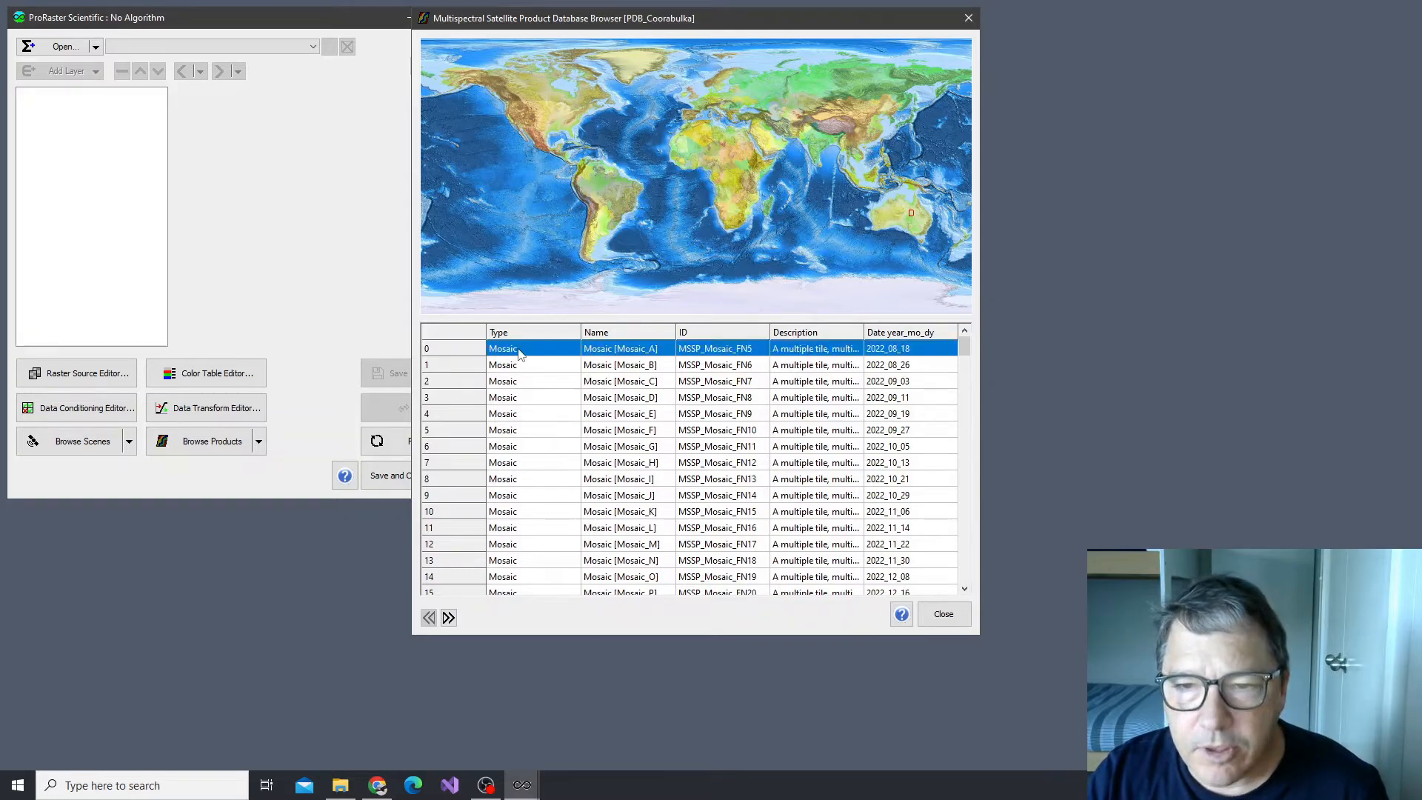
scroll(525, 367, down, 11)
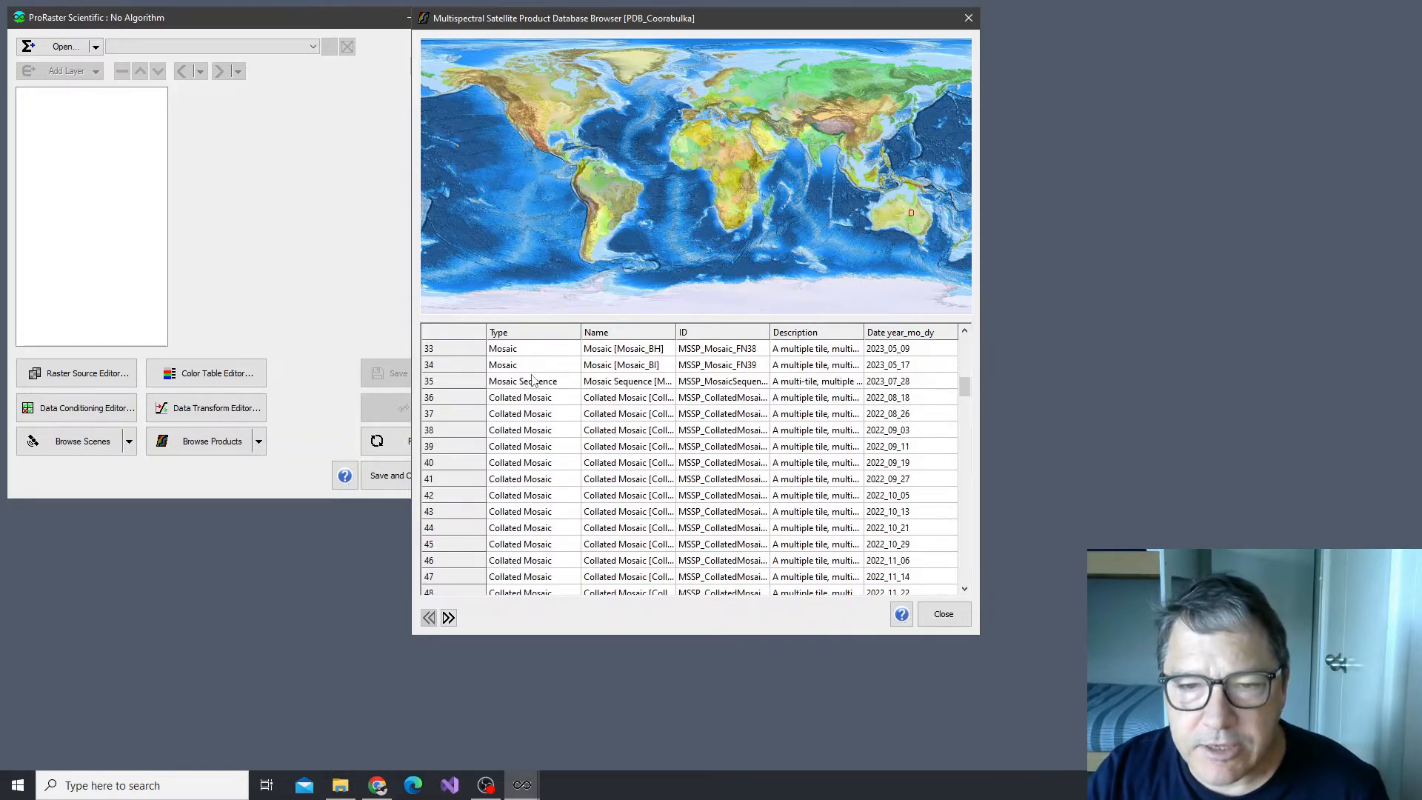
click(535, 384)
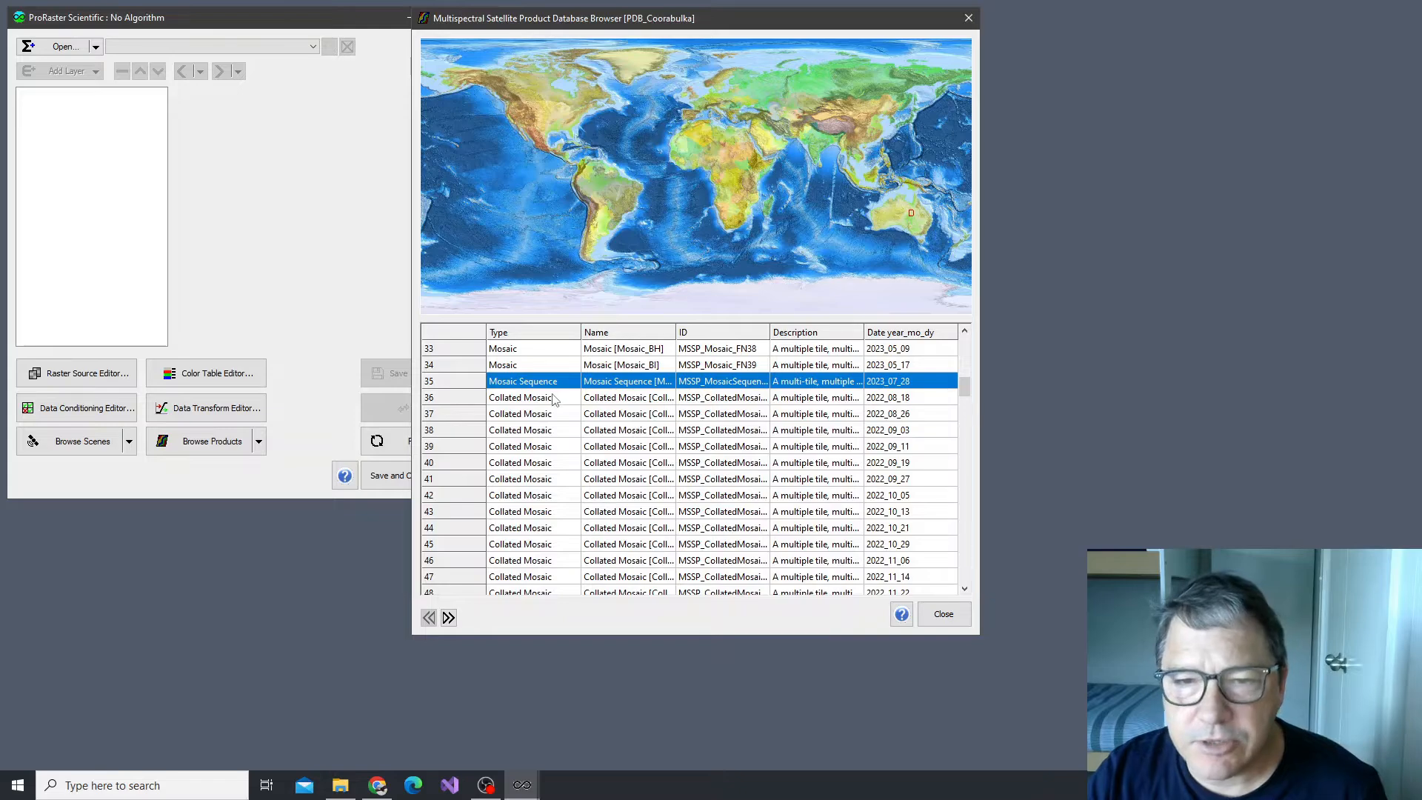
click(555, 399)
scroll(556, 411, down, 9)
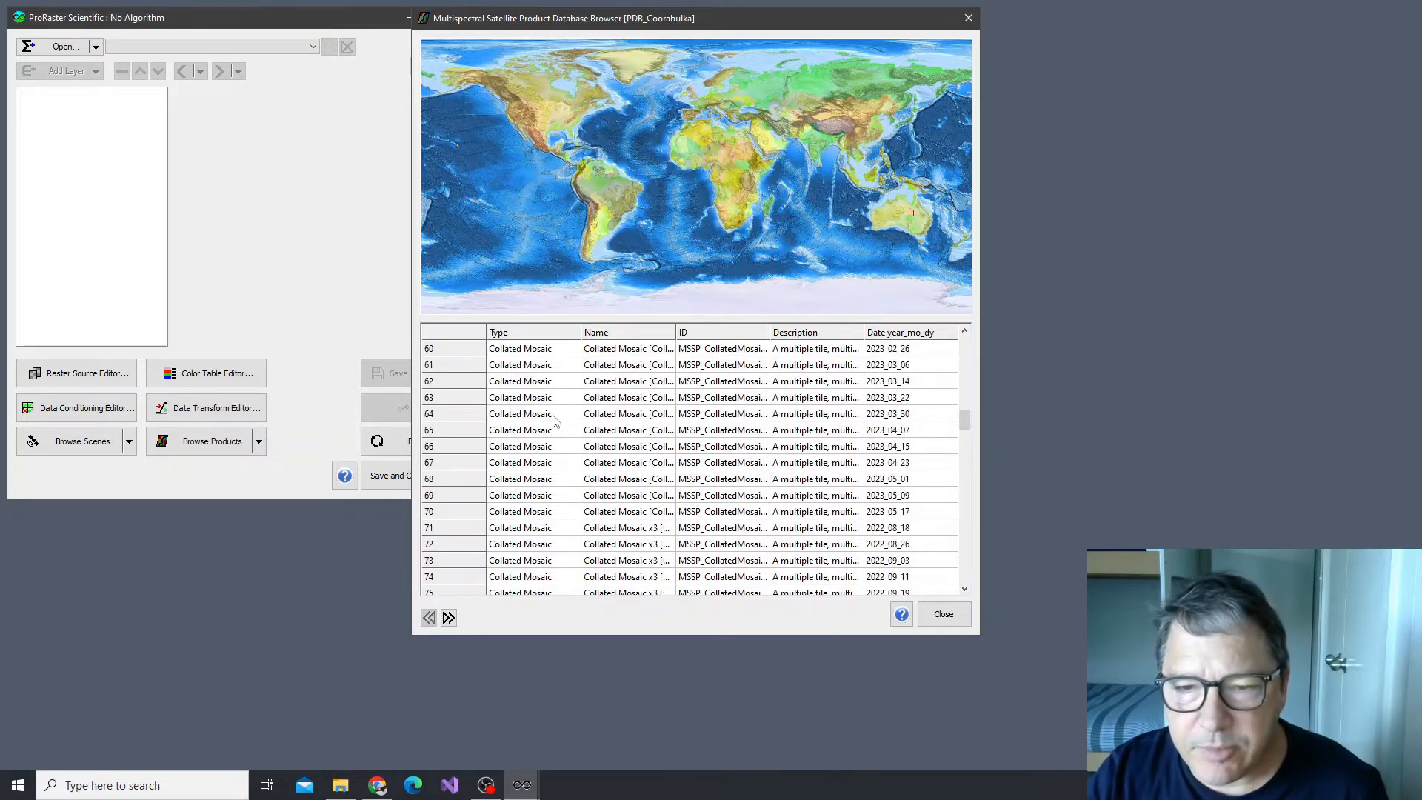
scroll(556, 420, down, 2)
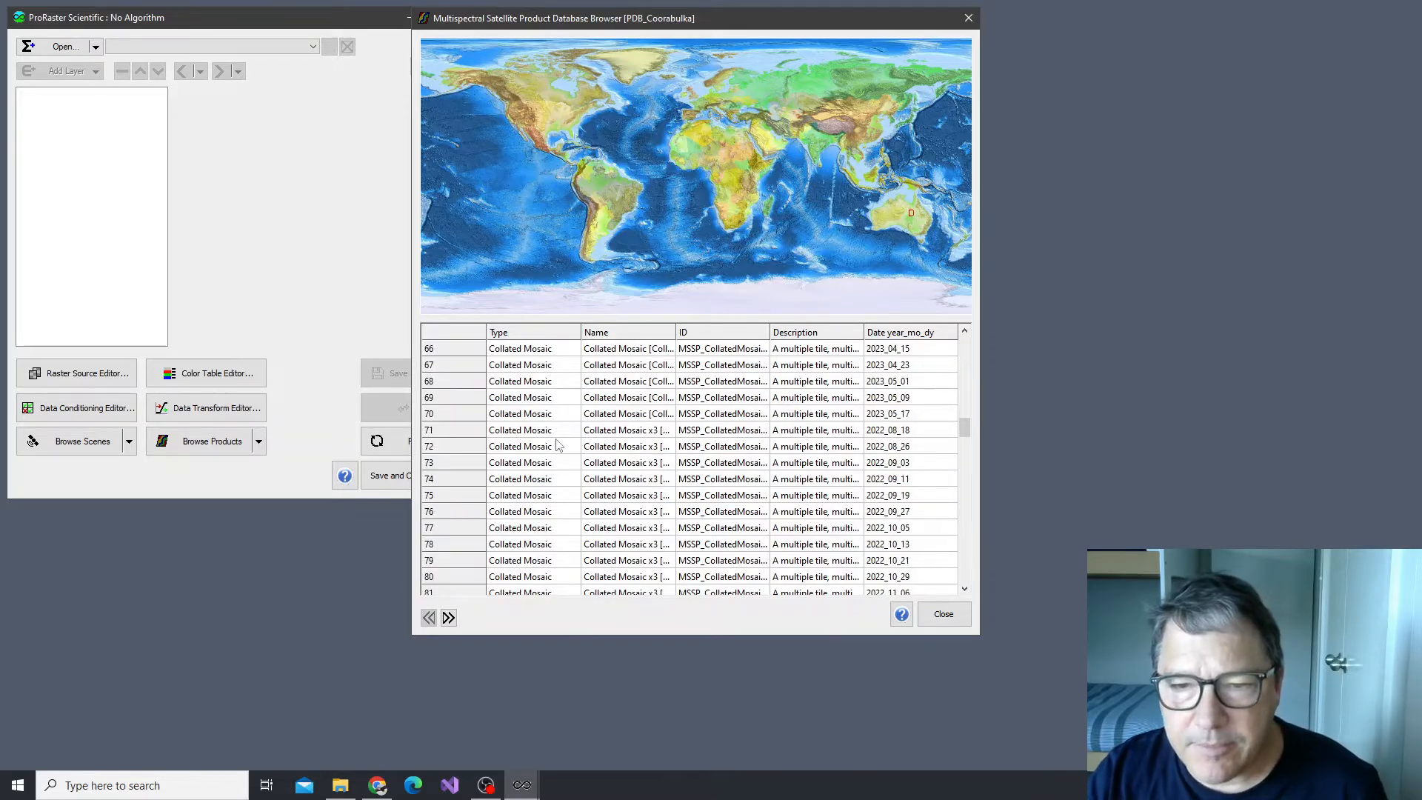
Review the Collated Mosaic x3 products, the collated mosaic sequences and the first Collated Mosaic x5 products
click(527, 436)
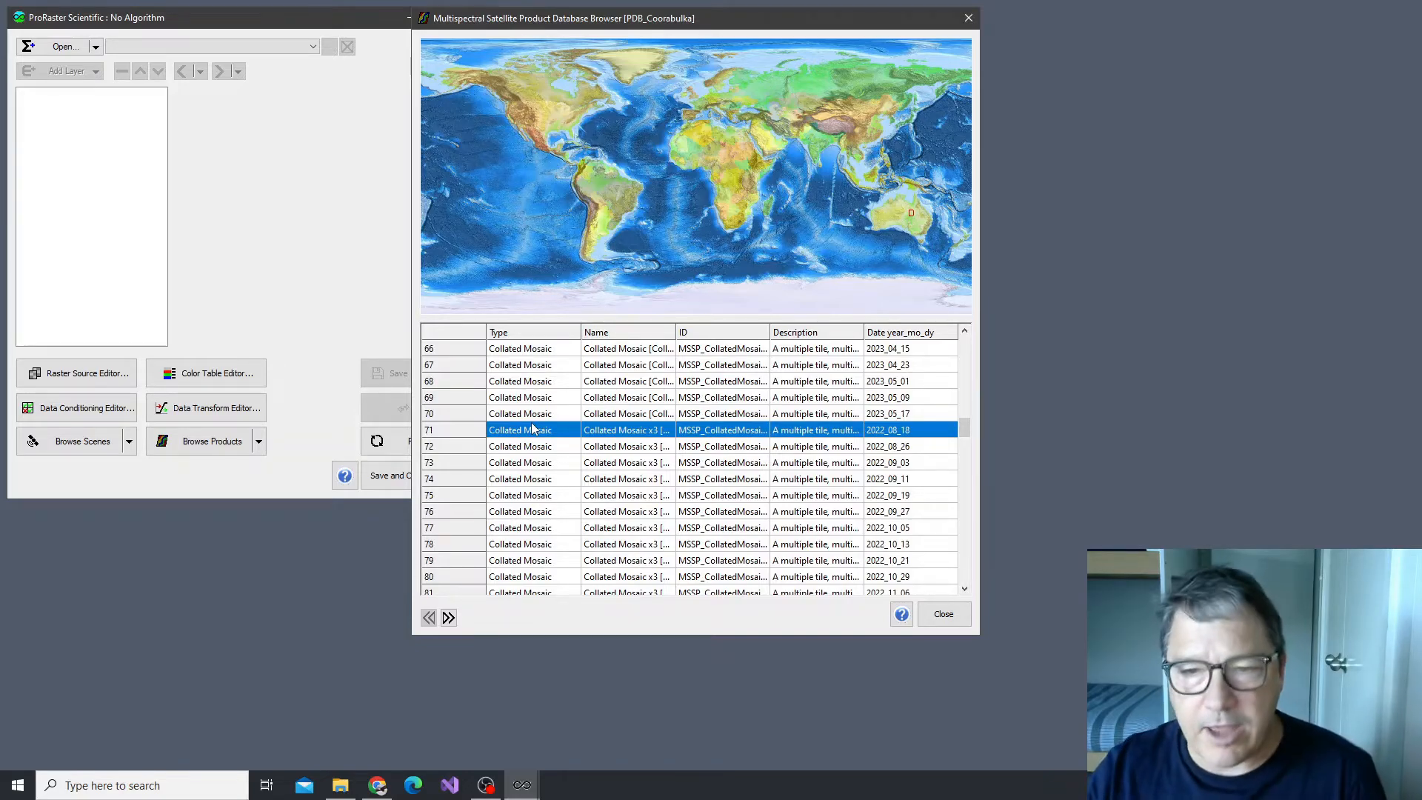
click(600, 463)
scroll(540, 467, down, 8)
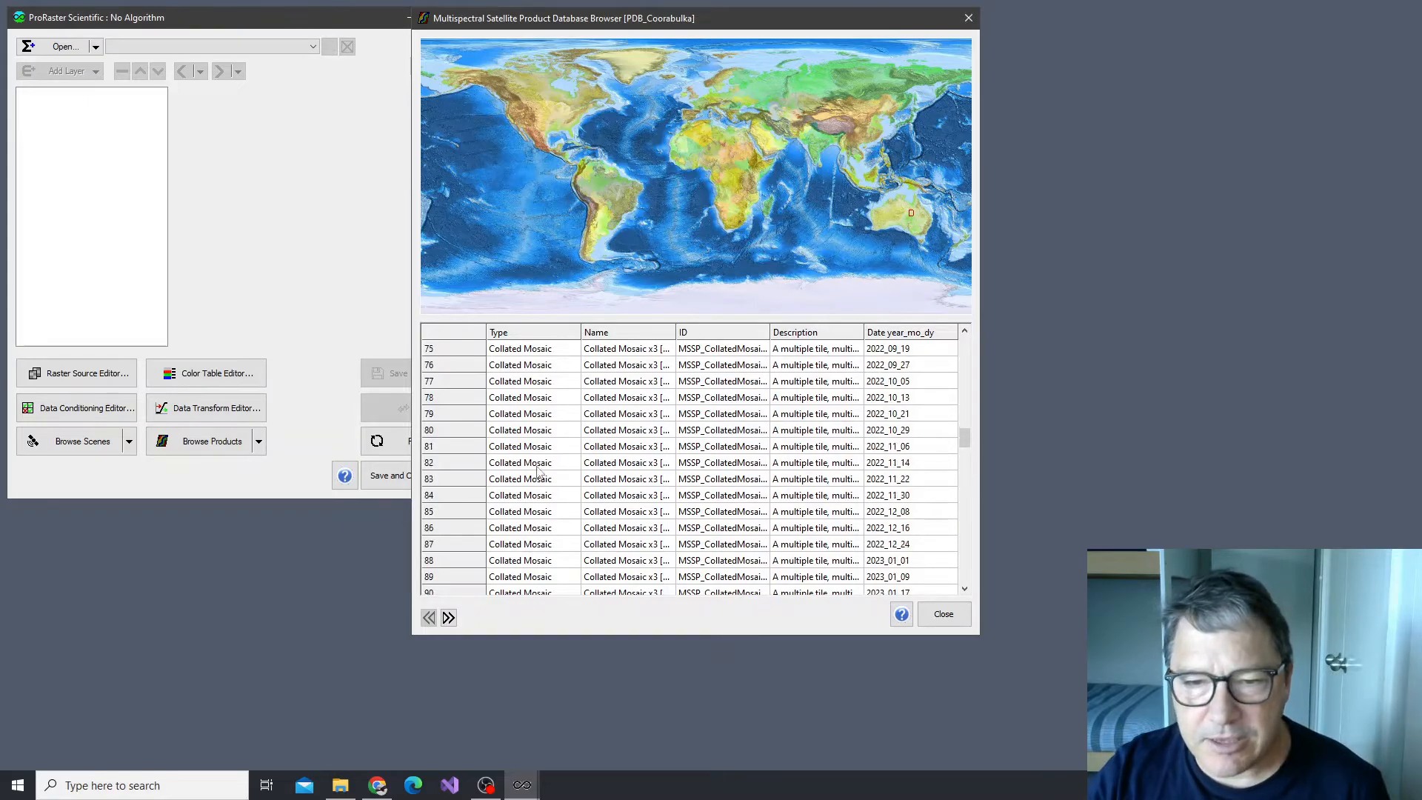
scroll(544, 480, down, 4)
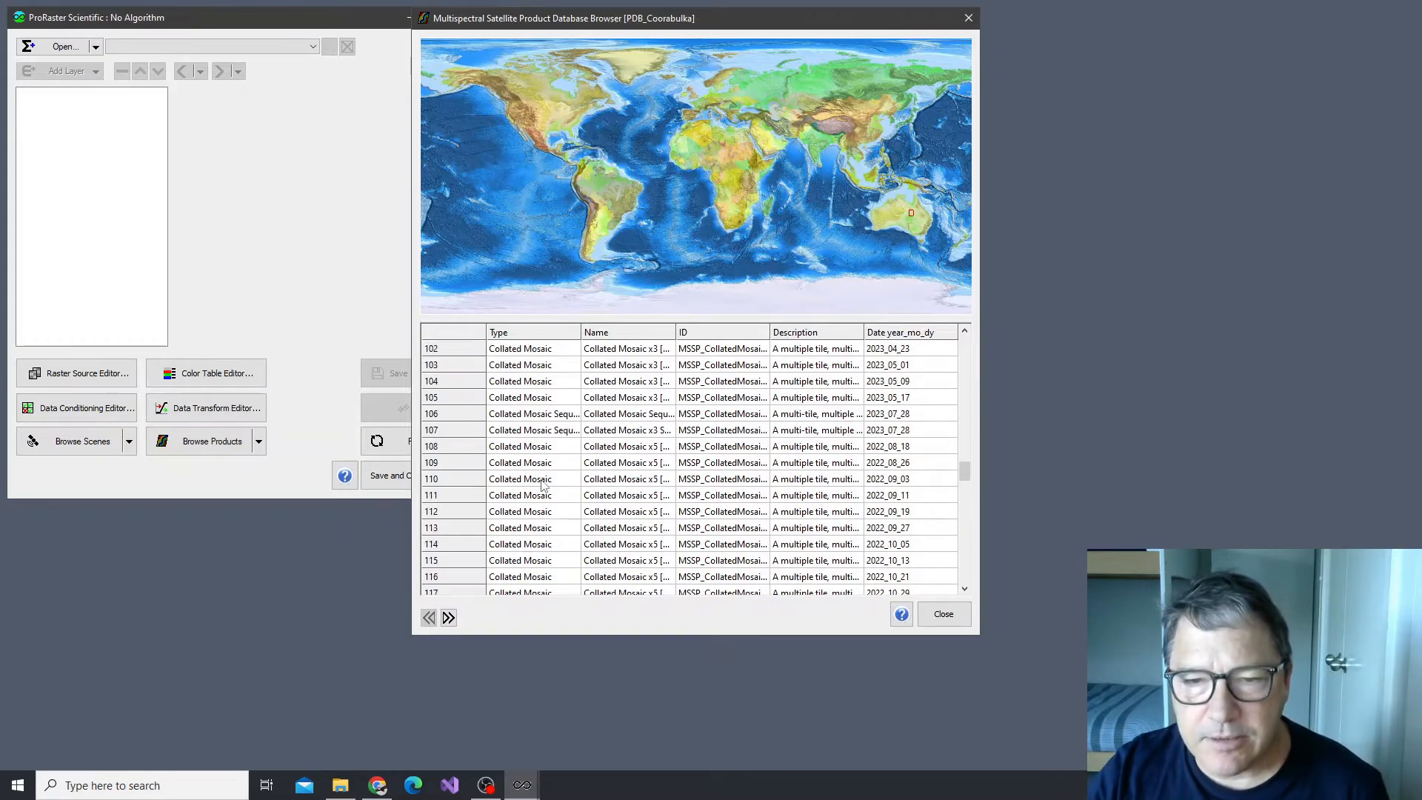
click(550, 430)
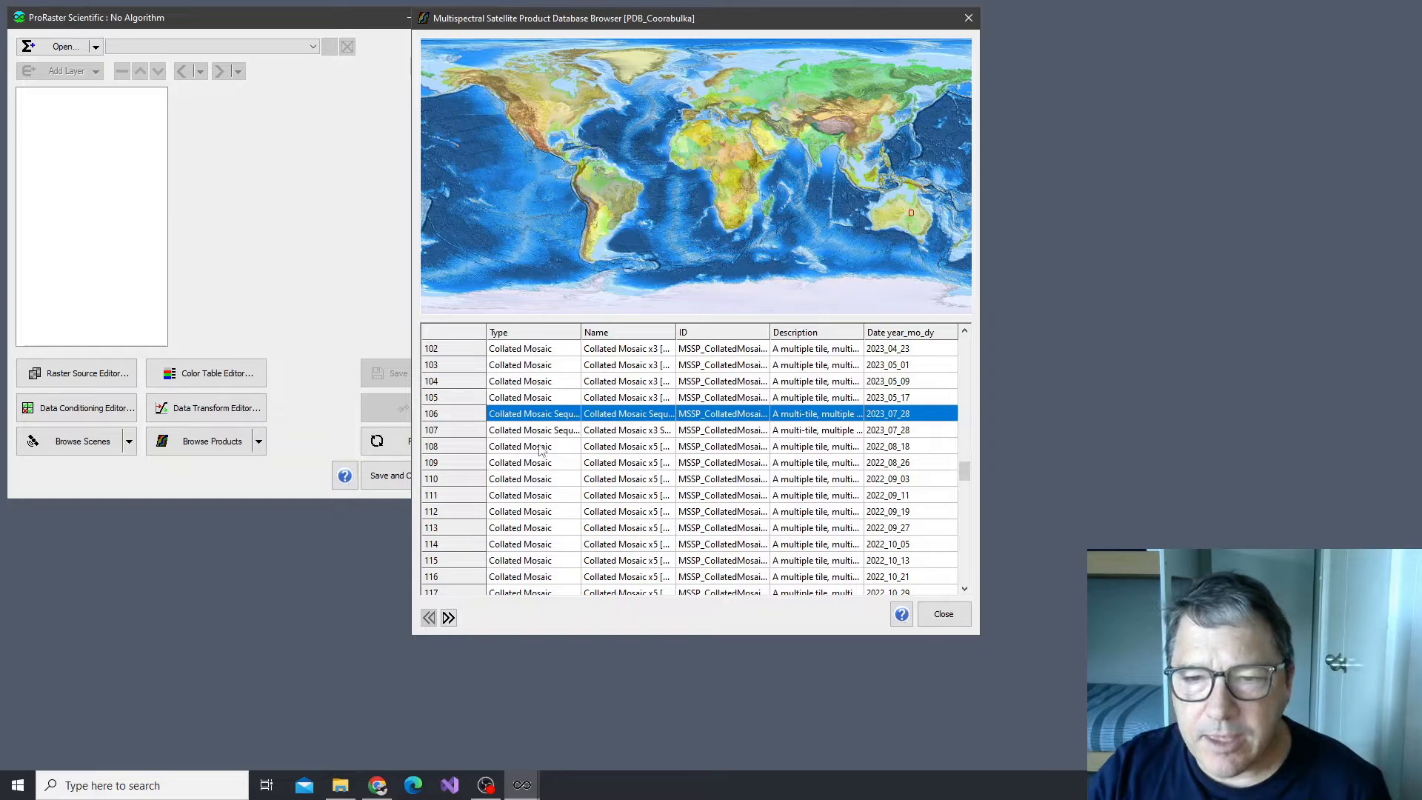
click(543, 449)
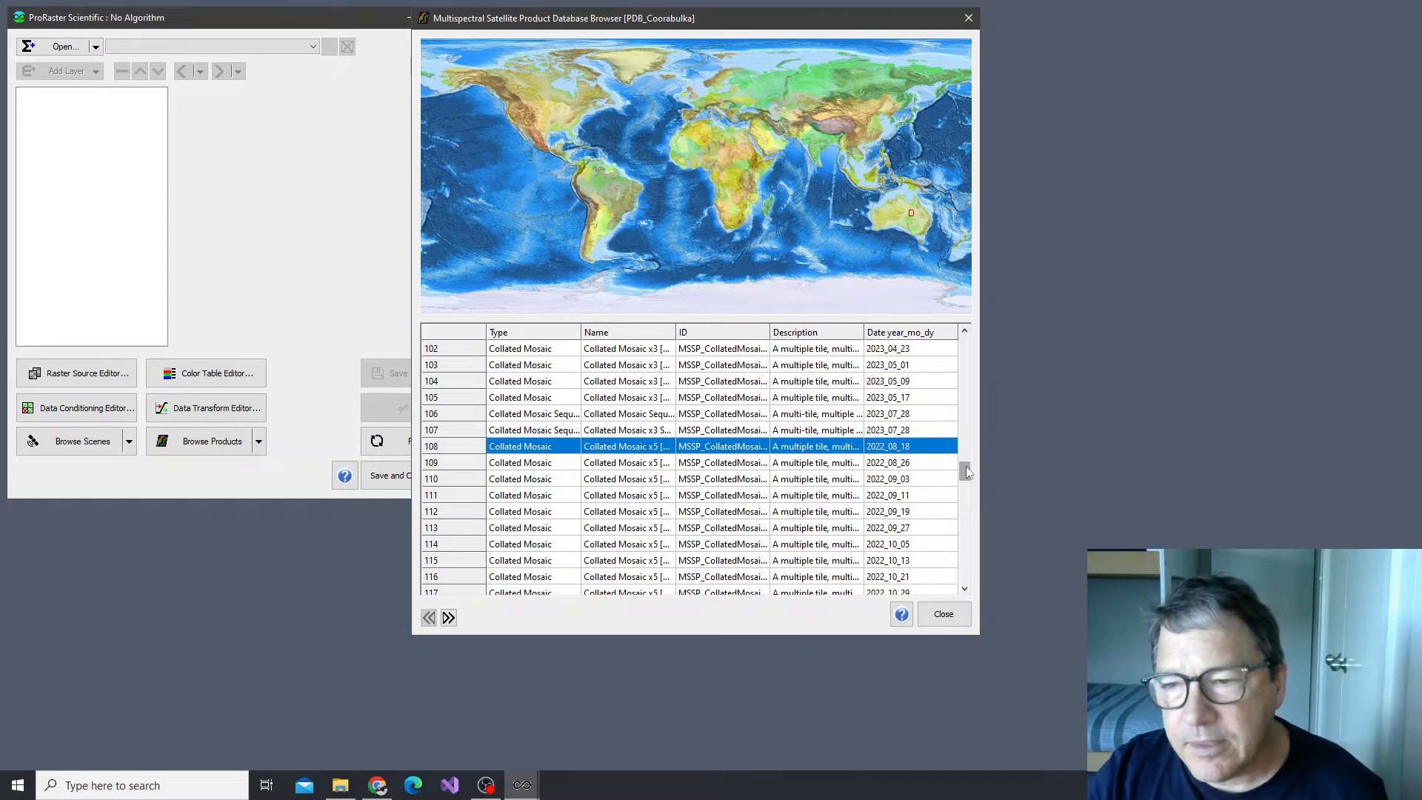
drag(967, 466, 968, 471)
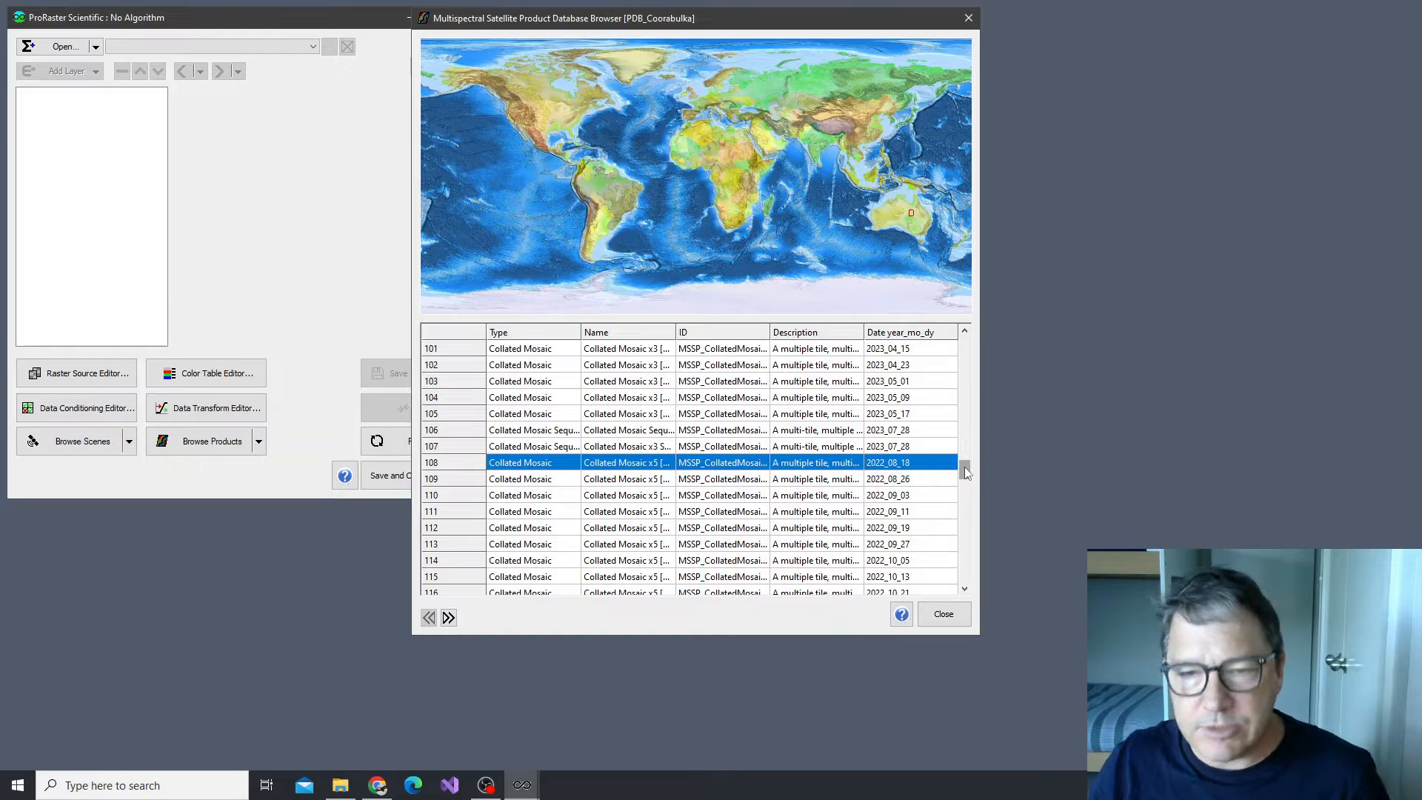
Open the Collated Mosaic x3 Sequence product in the product editor and display its operation
click(526, 446)
key(shift+Up)
double_click(477, 447)
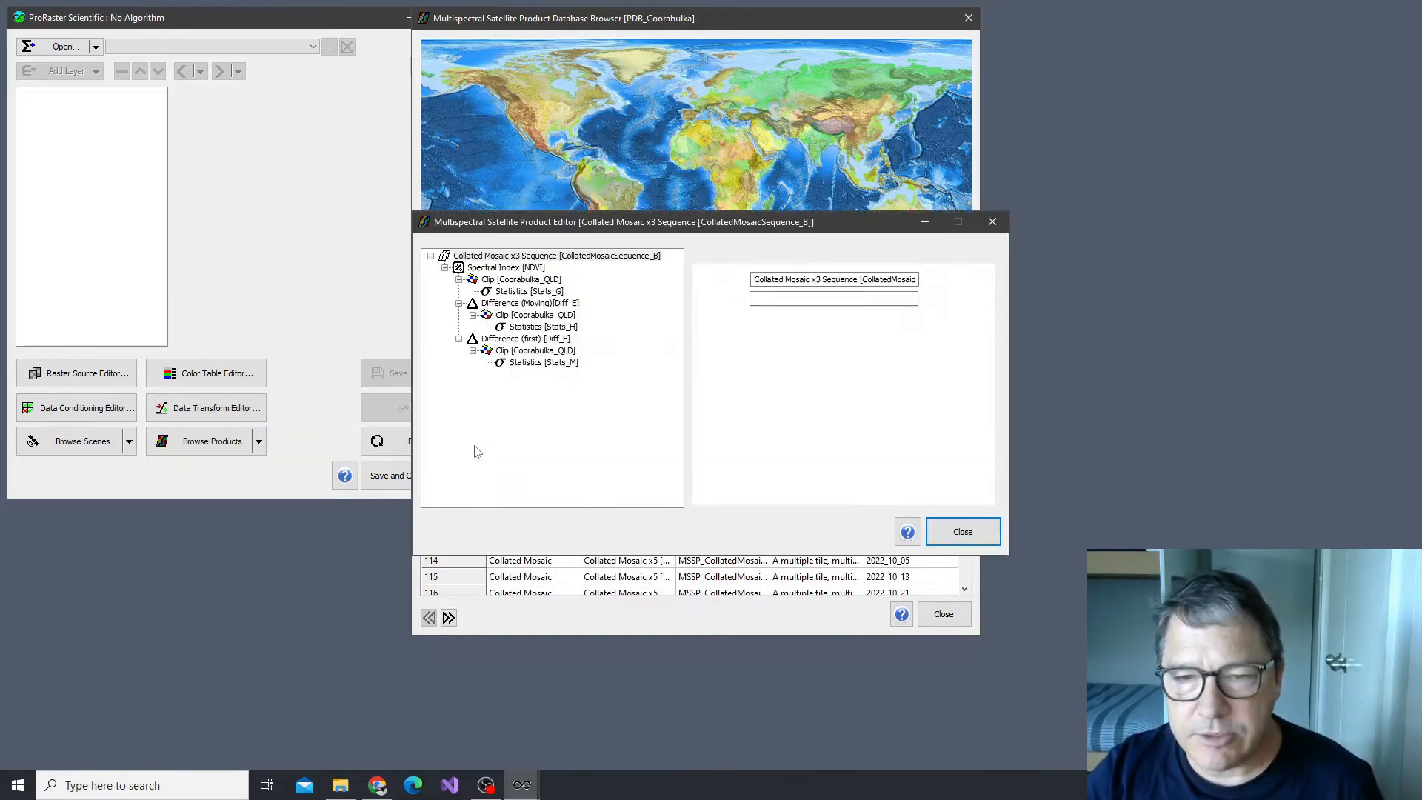
click(514, 196)
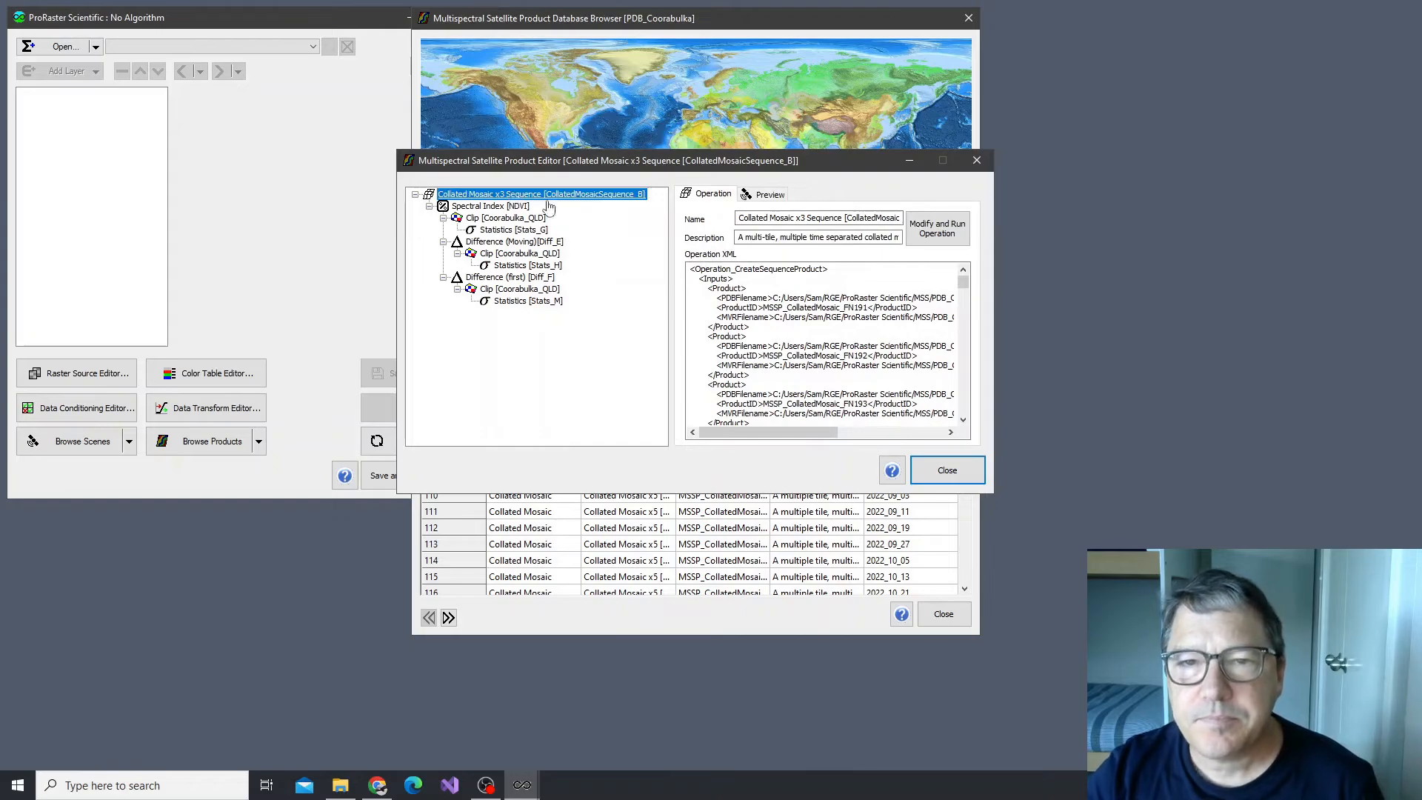
Modify the x3 sequence operation by removing the Jun-26-2023 collated mosaic from its source list
click(937, 230)
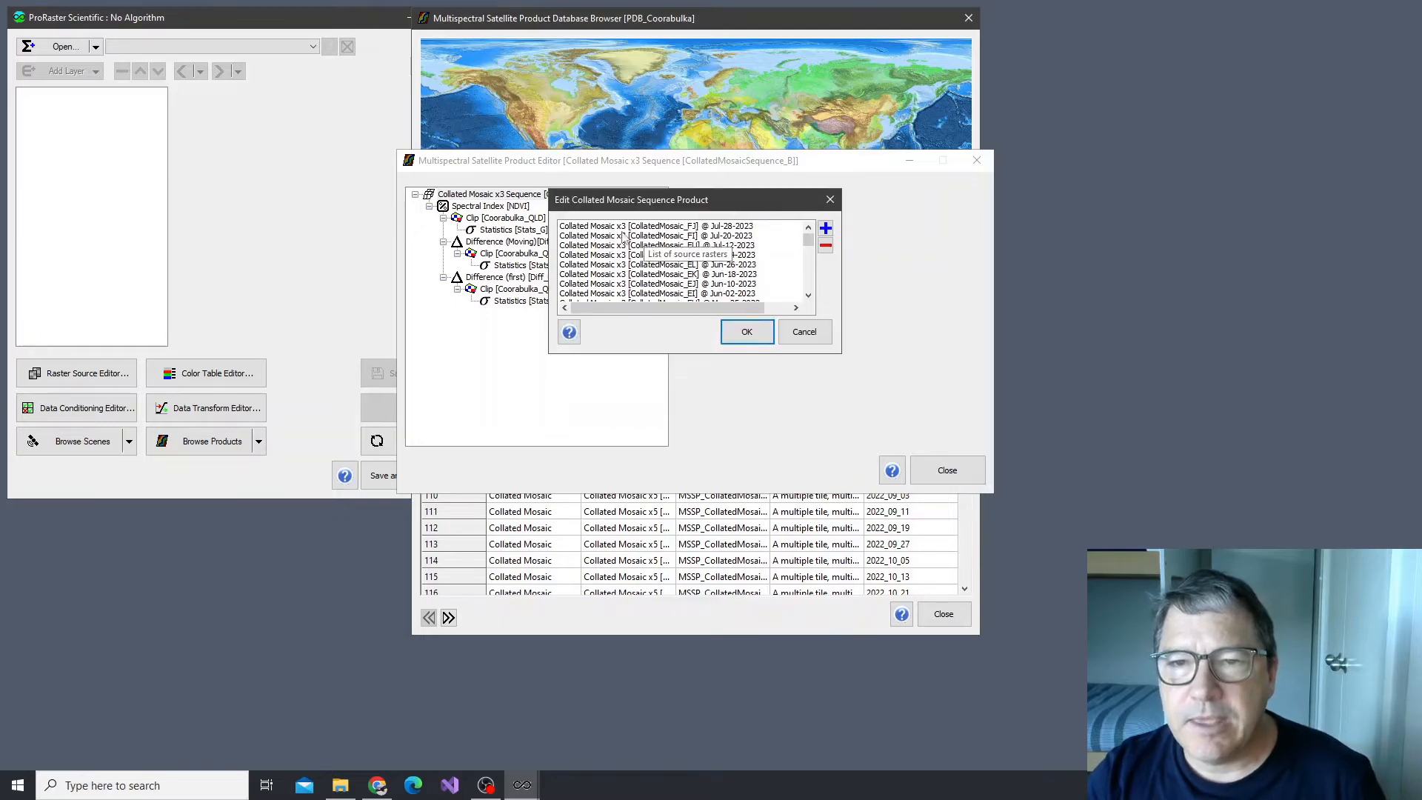
mouse_move(809, 243)
mouse_down()
mouse_move(809, 295)
mouse_move(808, 239)
mouse_up()
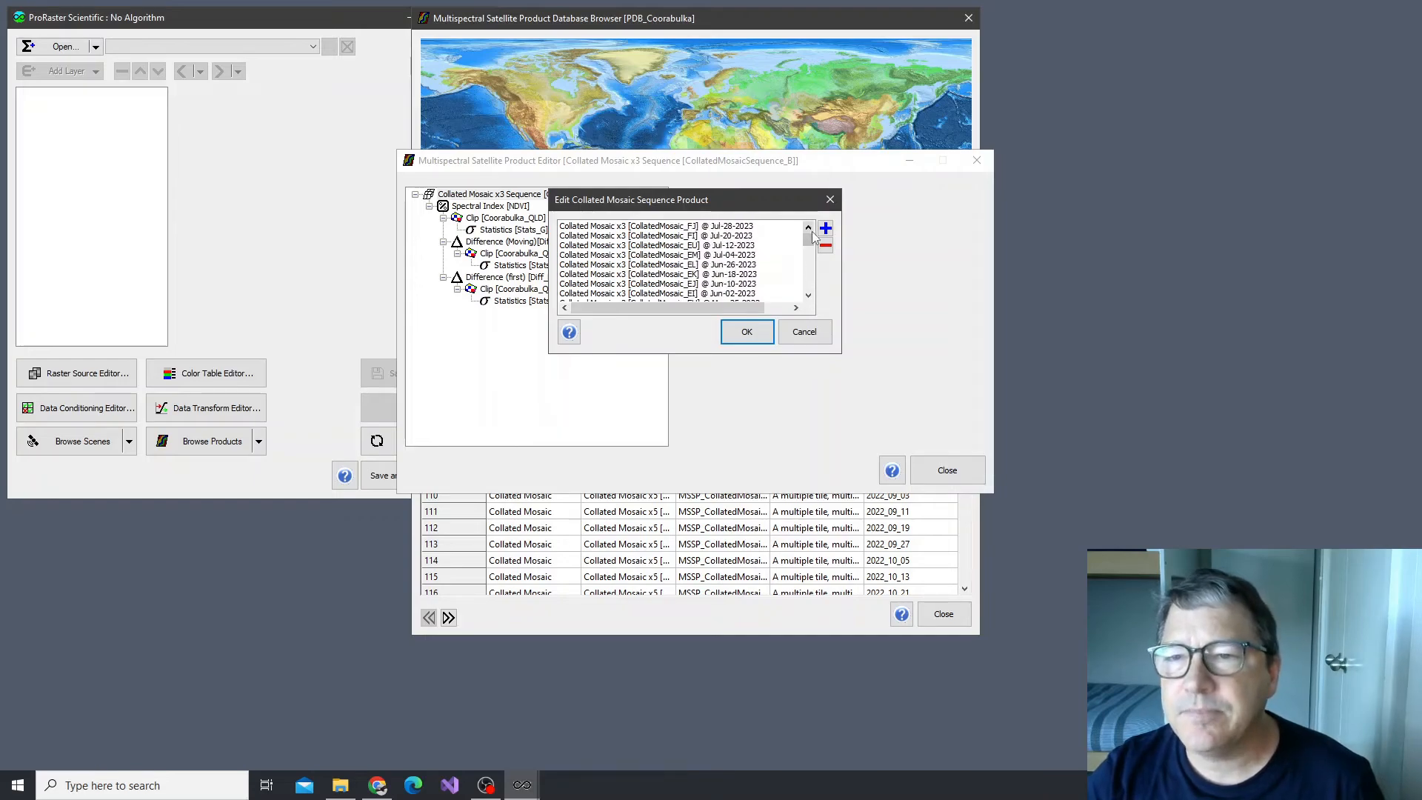
click(743, 265)
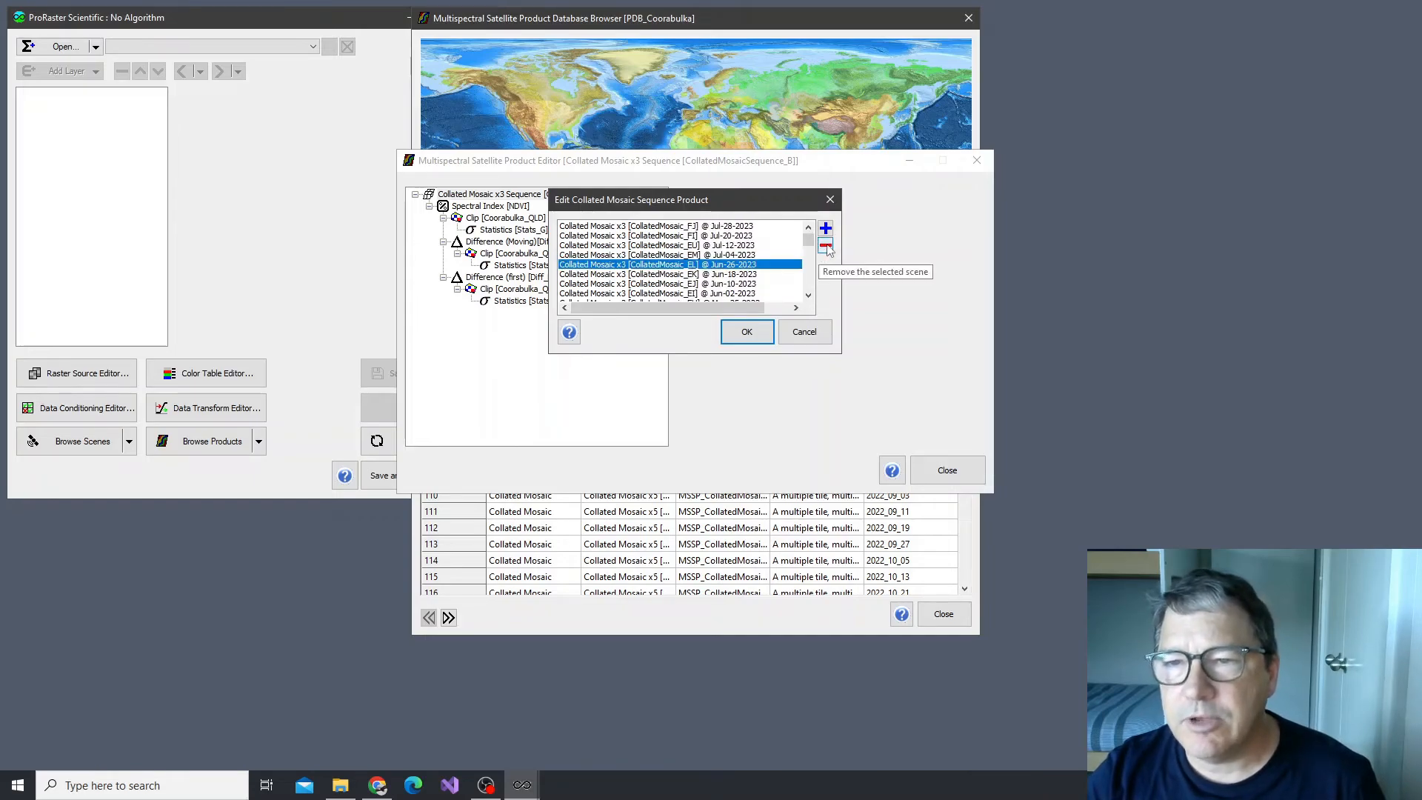
click(826, 249)
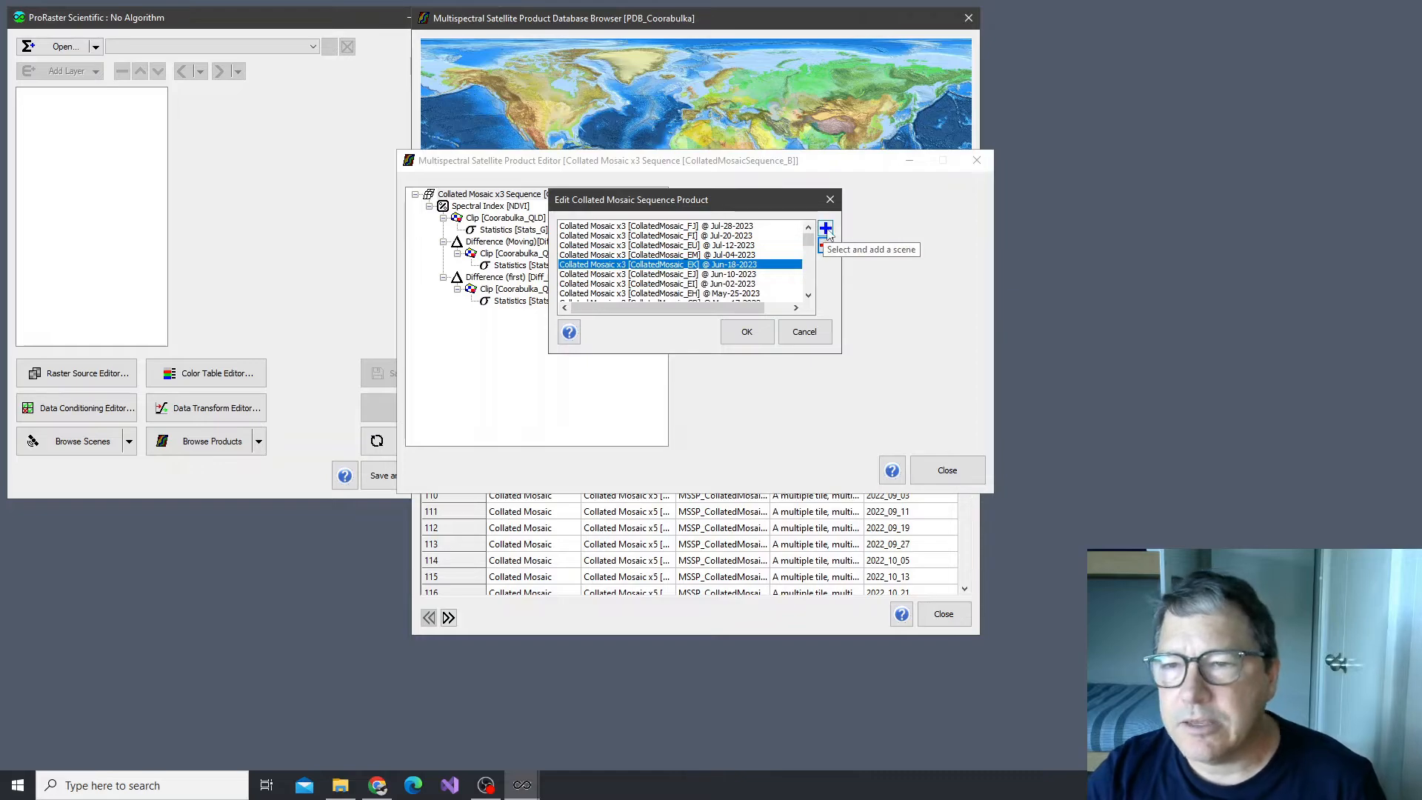
Try adding the 2023_03_30 Collated Mosaic x3 from PDB_Coorabulka to the sequence, discard the edits and close the product editor
click(826, 230)
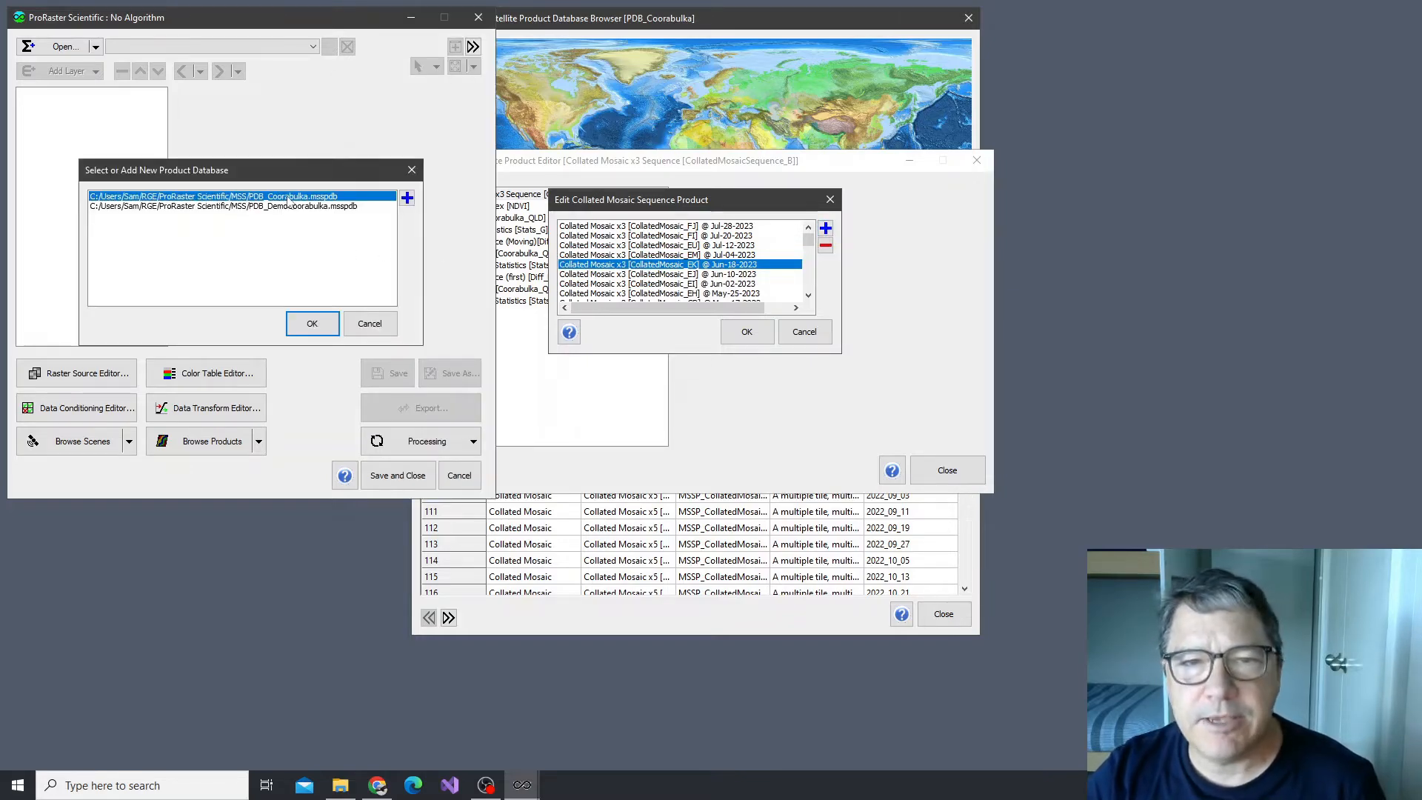
double_click(288, 198)
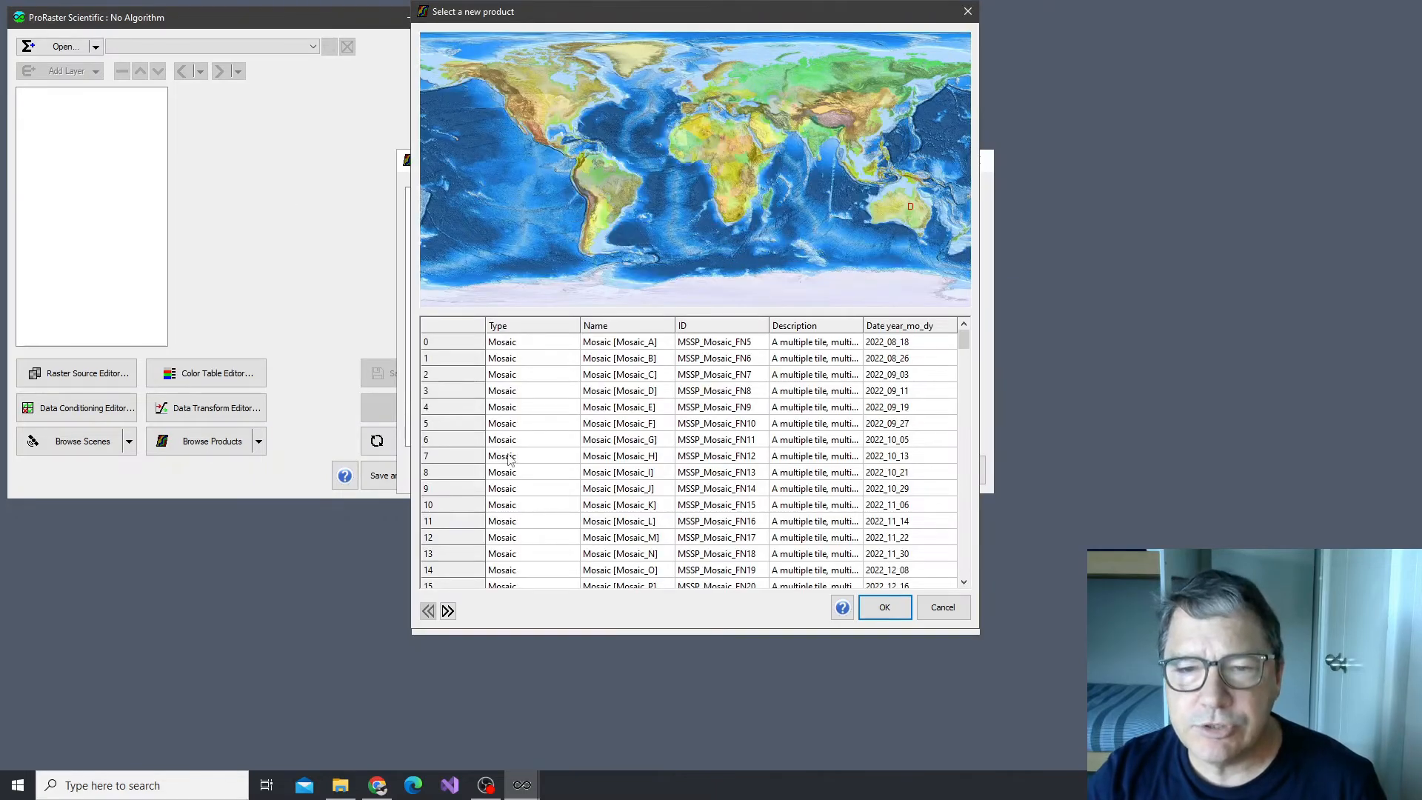
scroll(510, 459, down, 20)
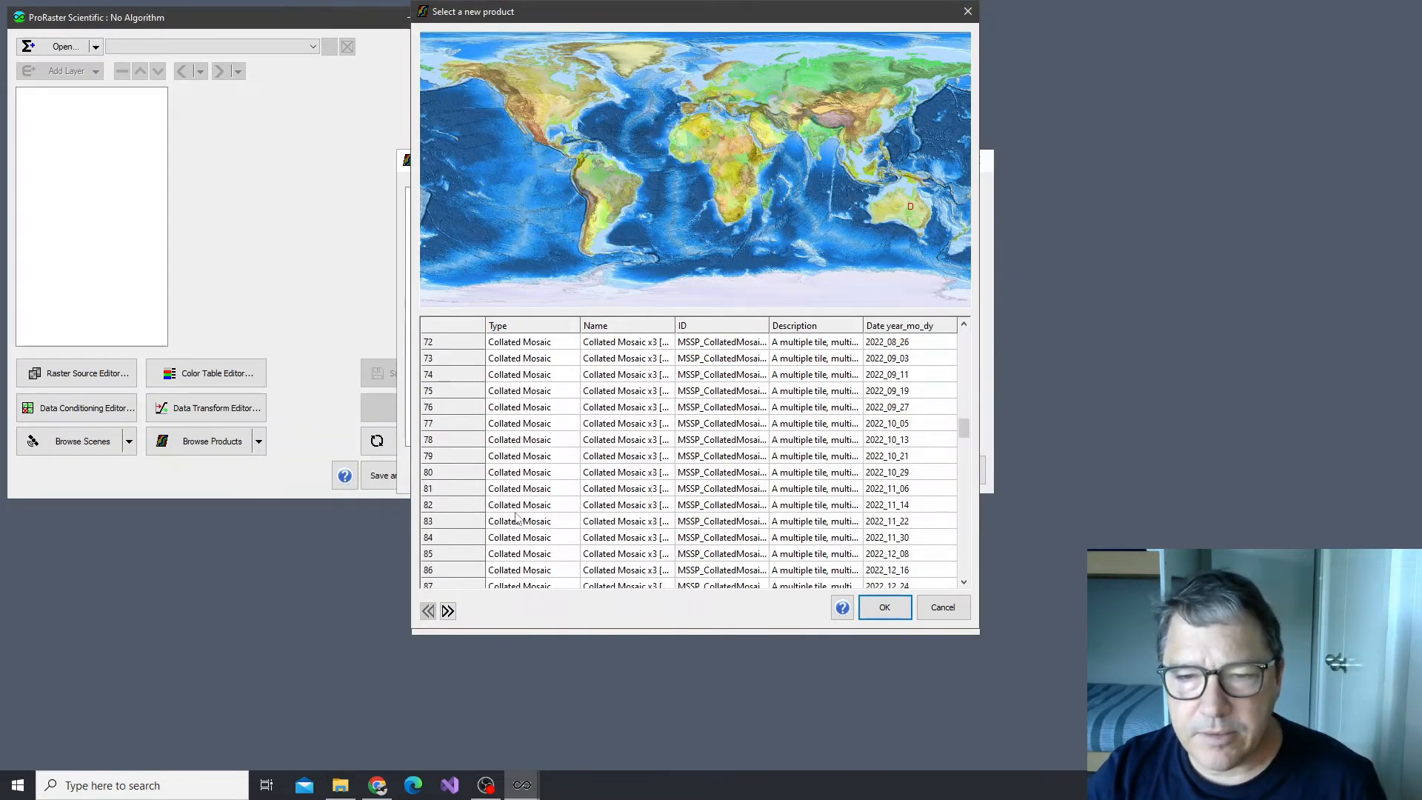
scroll(516, 517, down, 9)
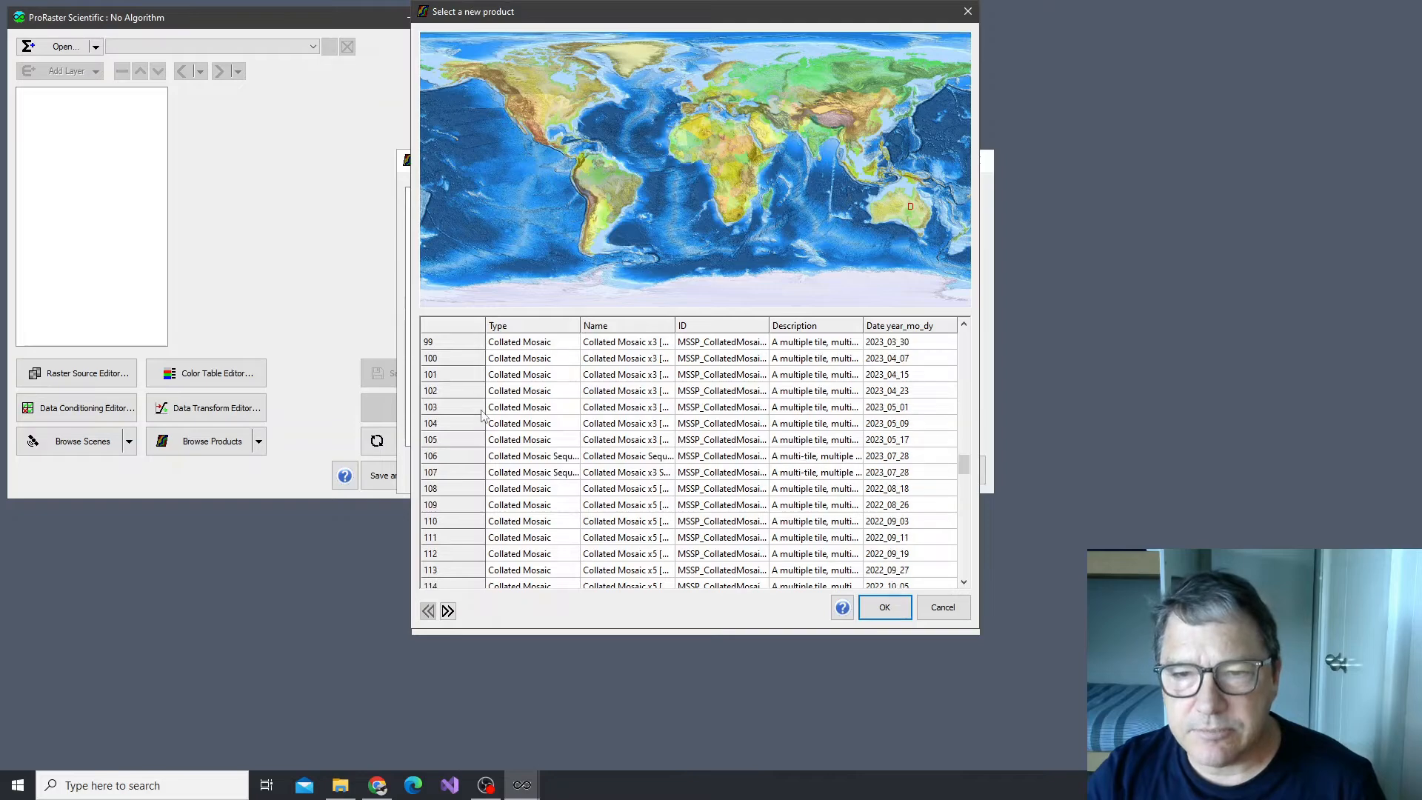
scroll(483, 413, up, 1)
click(469, 393)
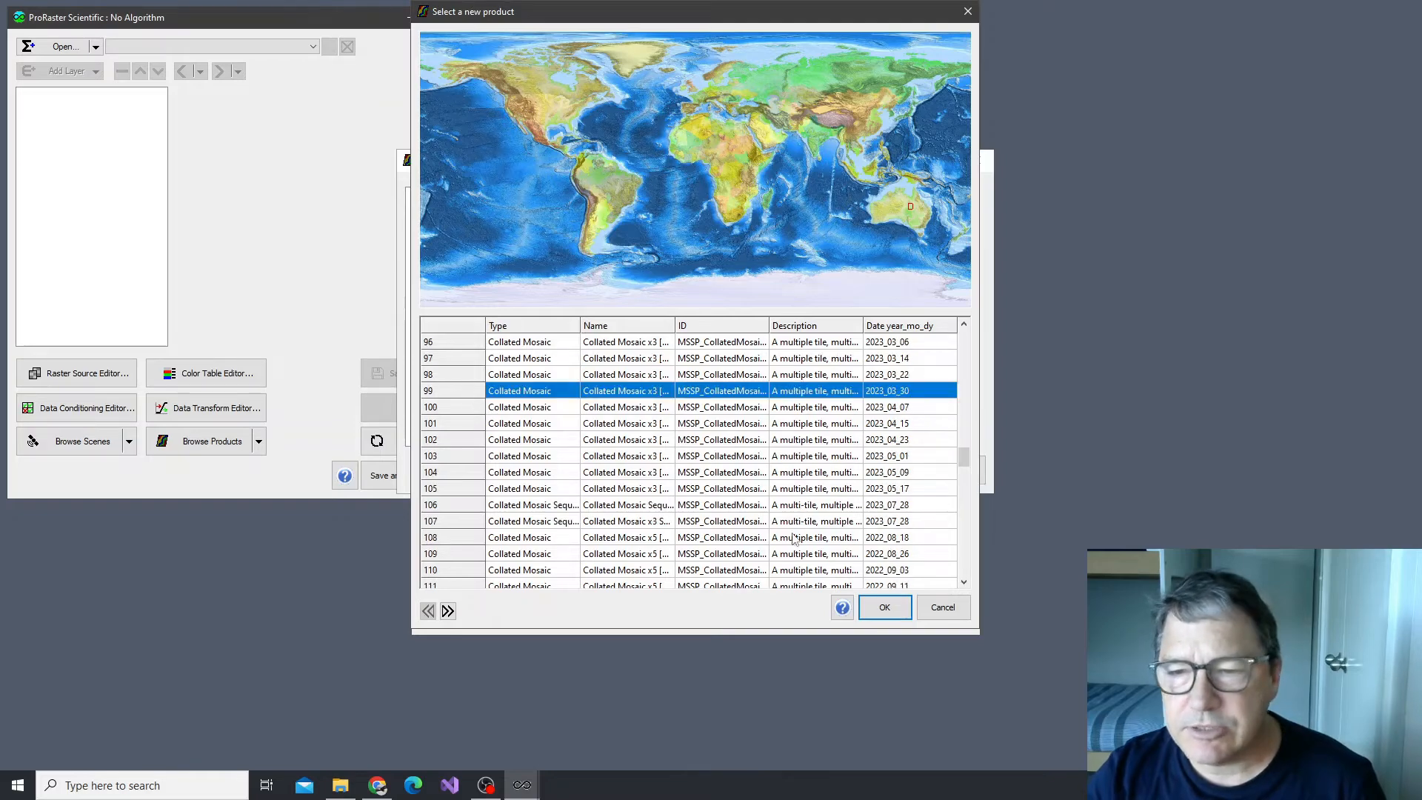
click(884, 609)
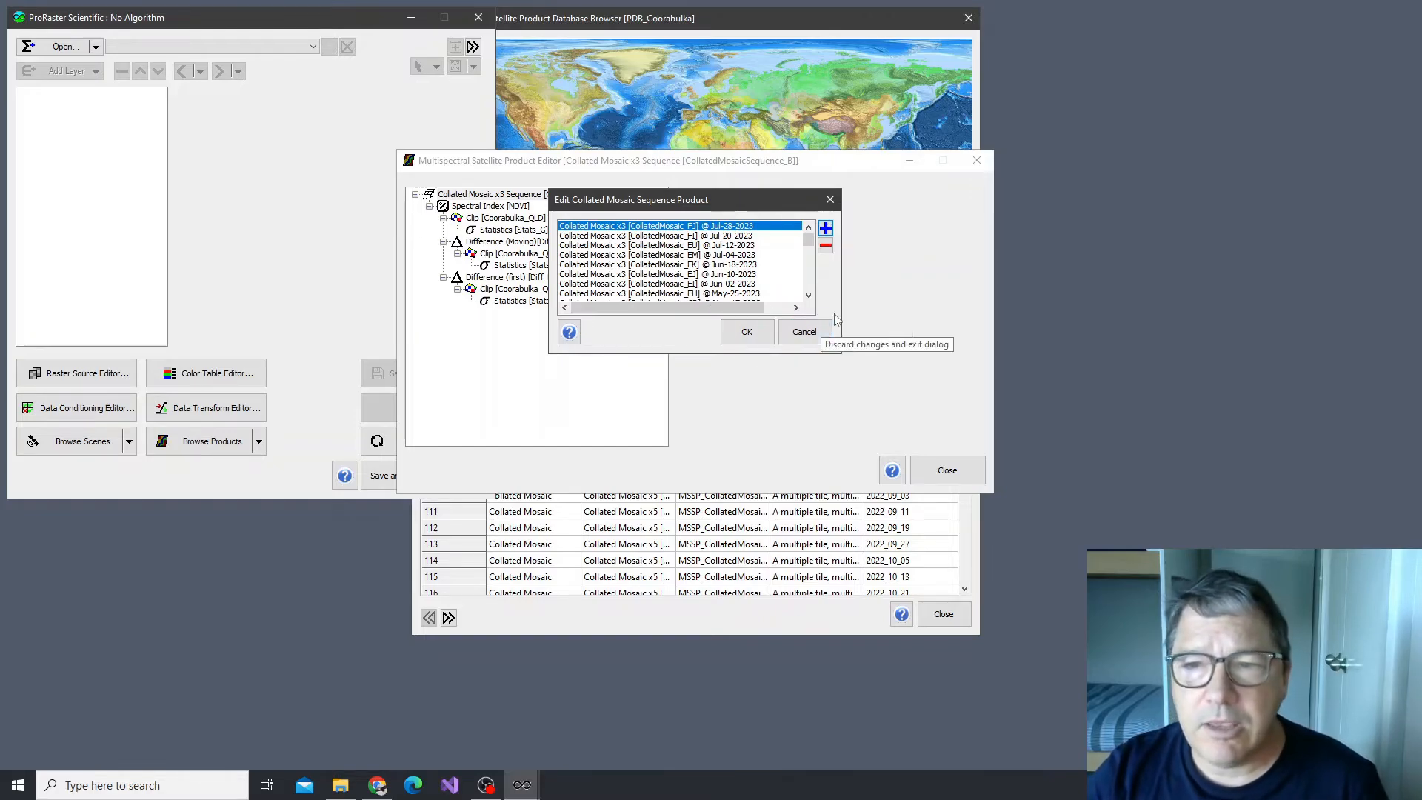
click(805, 332)
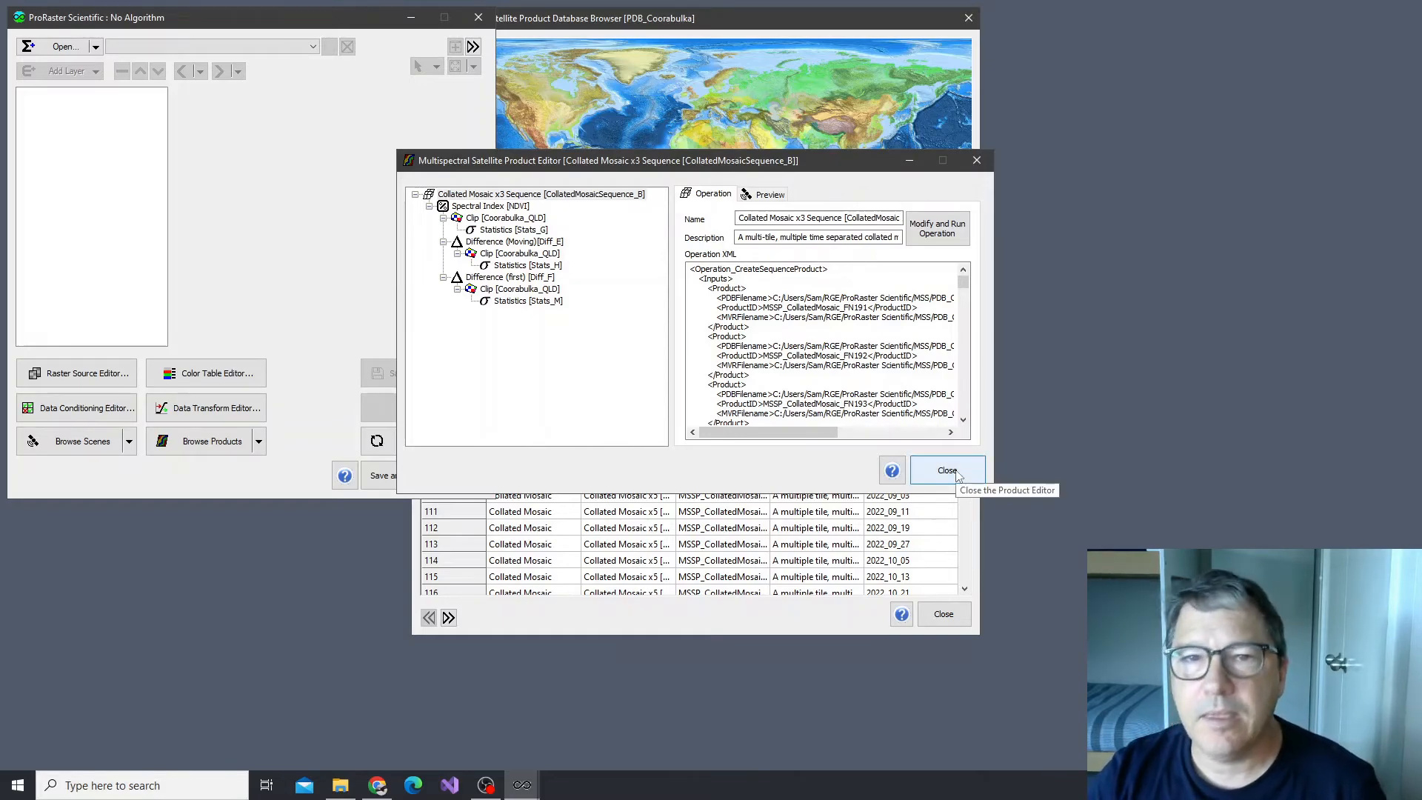
click(497, 196)
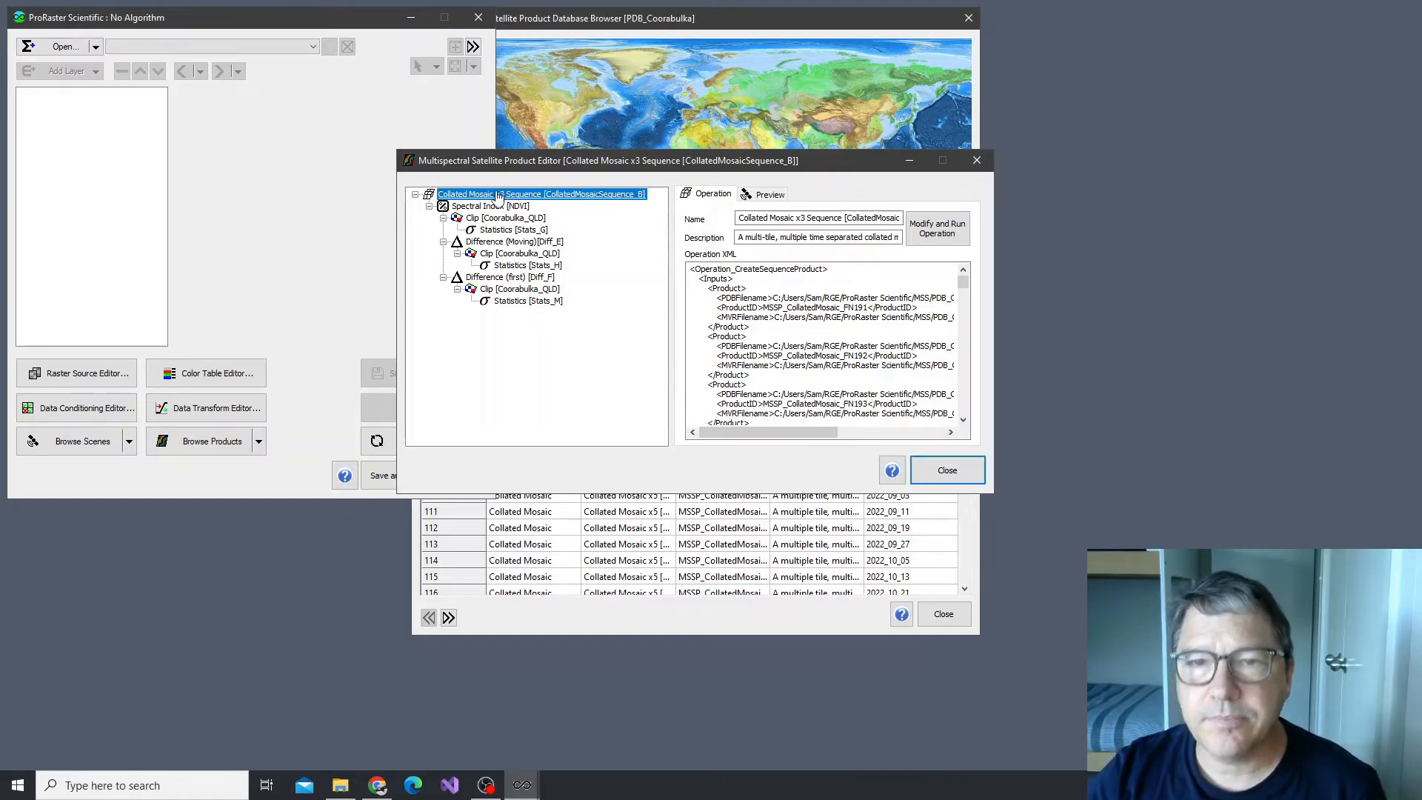
click(977, 160)
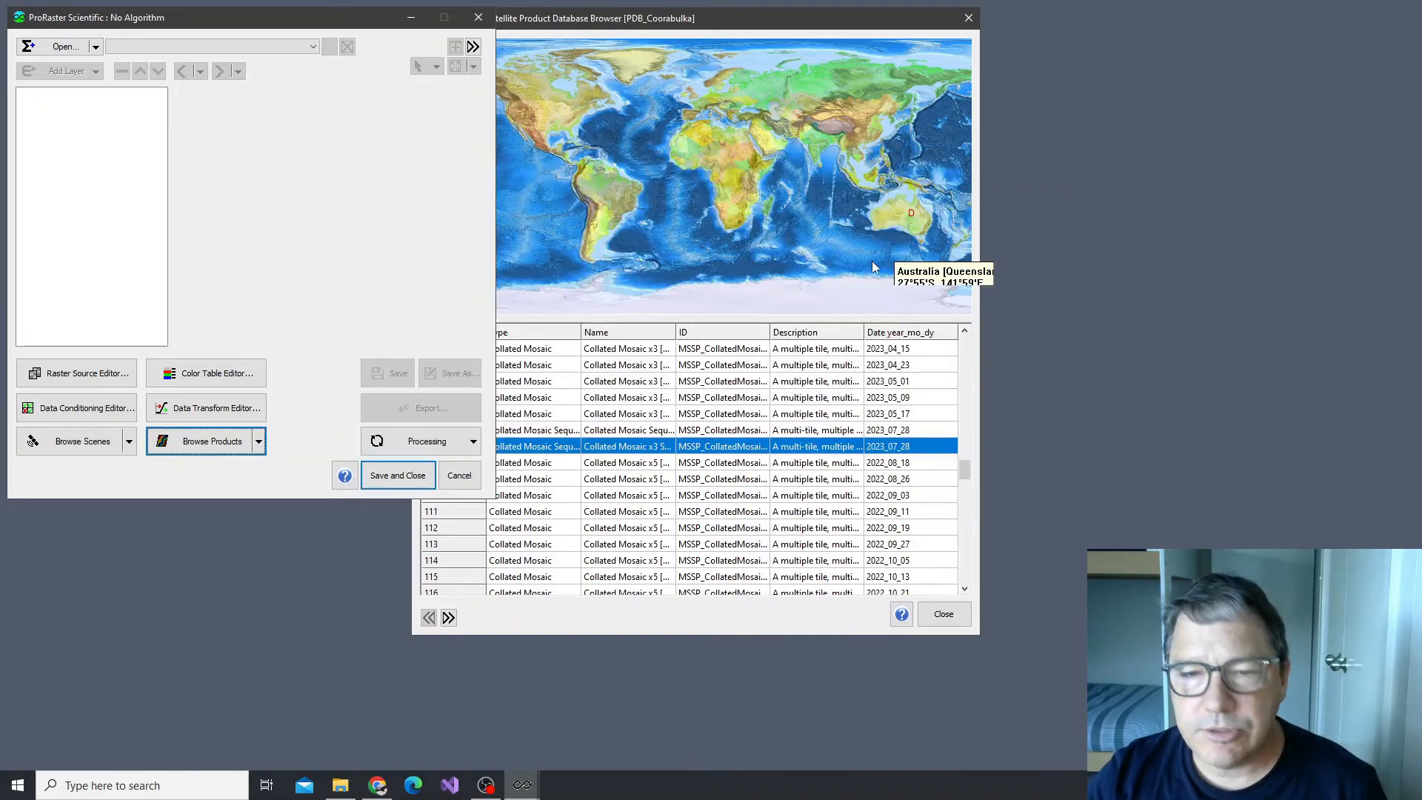
Open the Mosaic Sequence product dated 2023_07_28 and load its Natural Color with Atmospheric Removal spectral render in the main window
click(966, 469)
drag(966, 469, 966, 388)
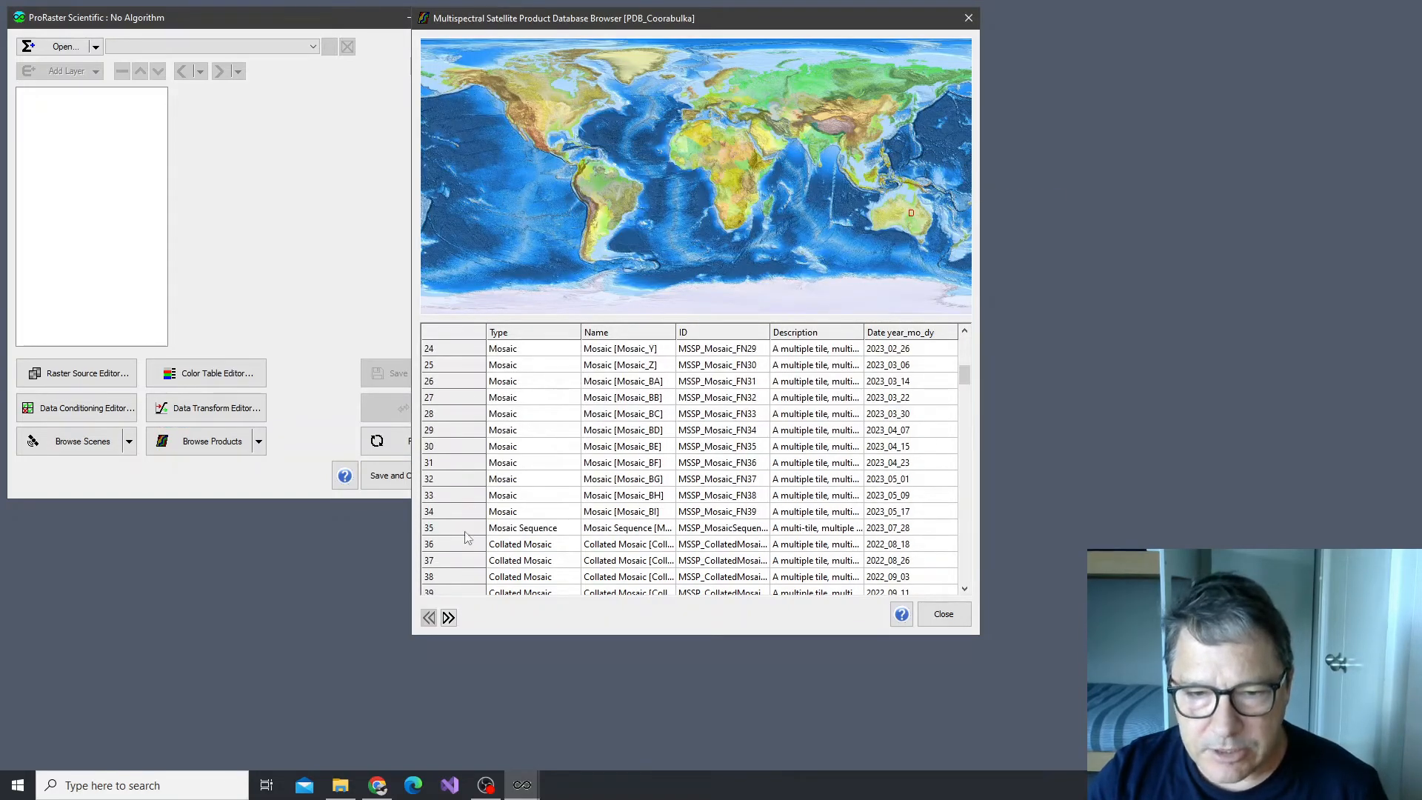
double_click(455, 530)
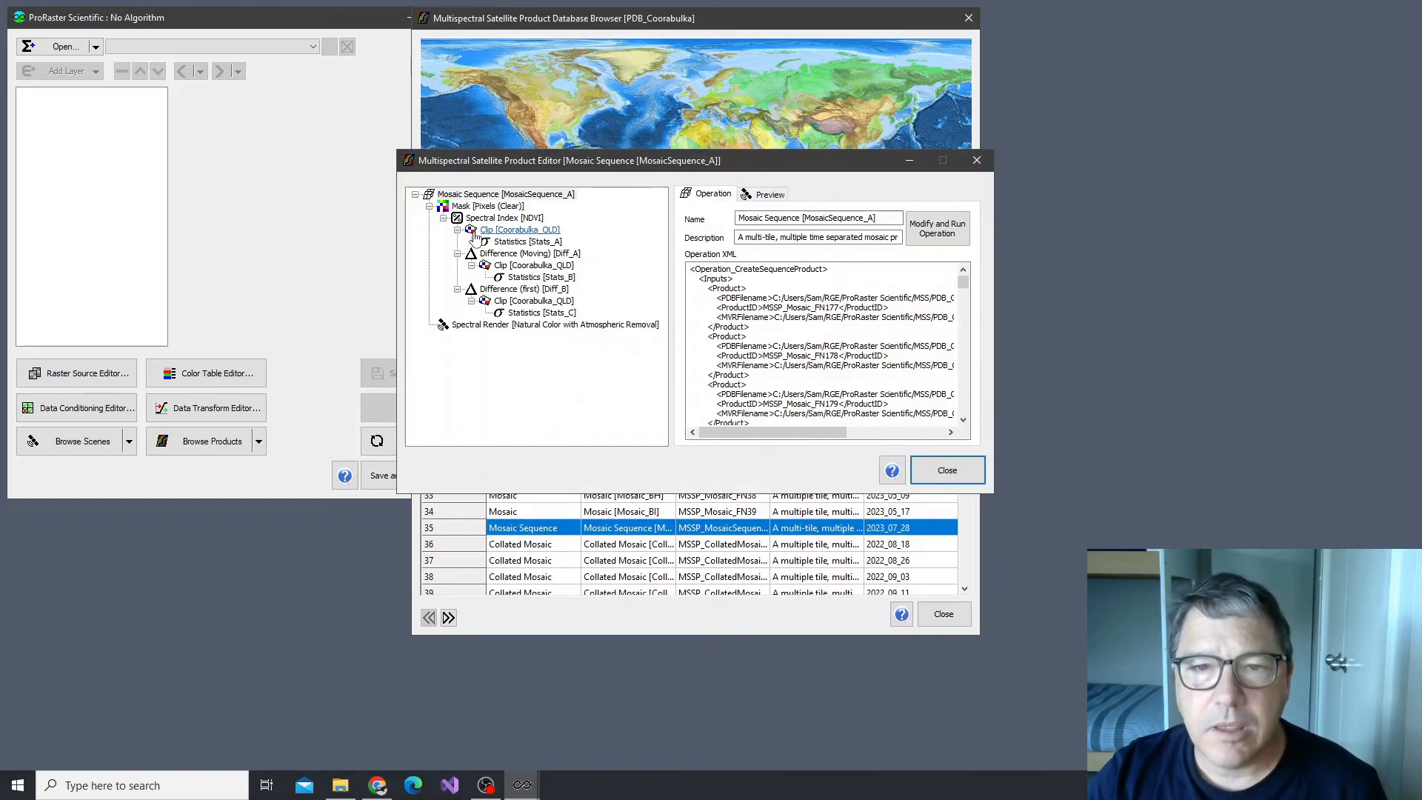
click(482, 326)
right_click(482, 326)
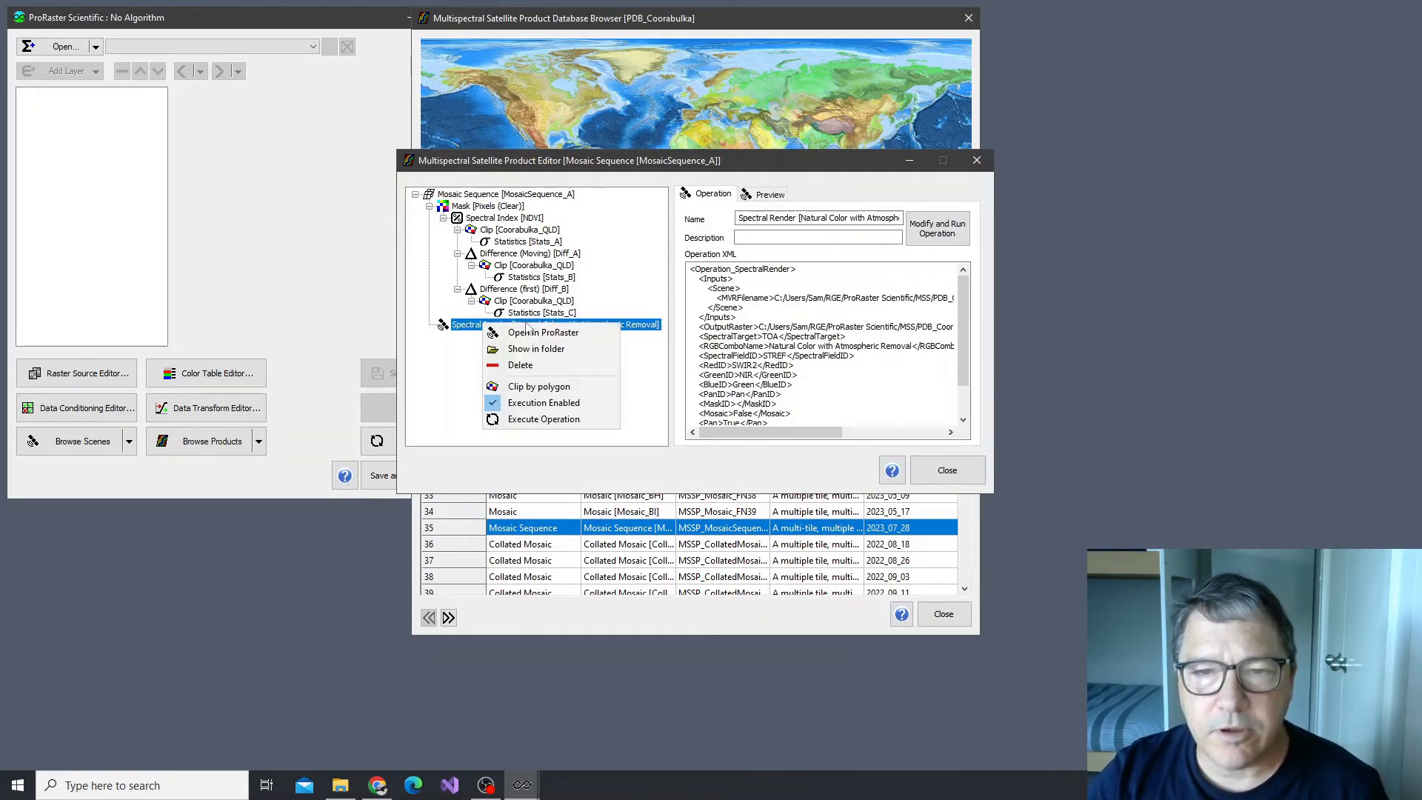
click(534, 337)
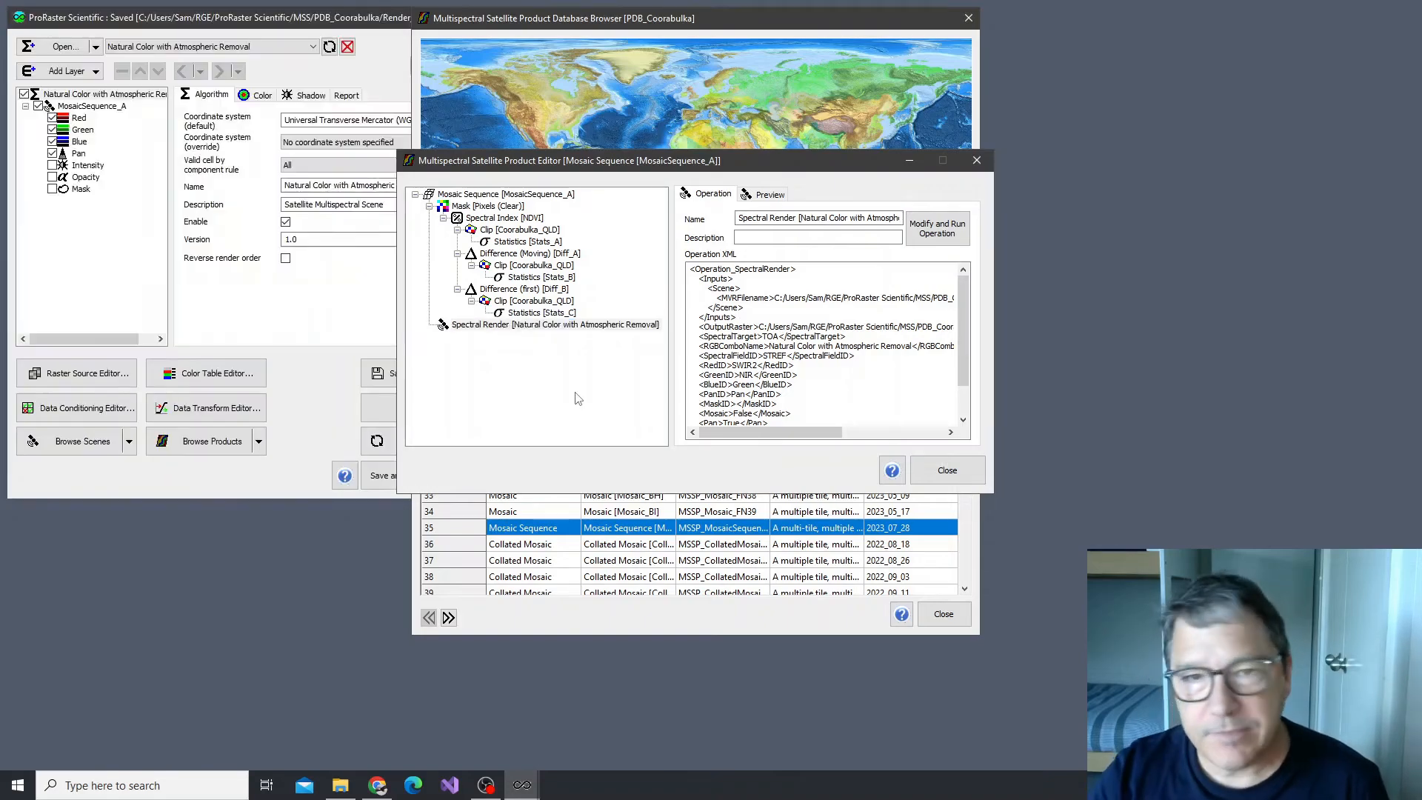
click(343, 20)
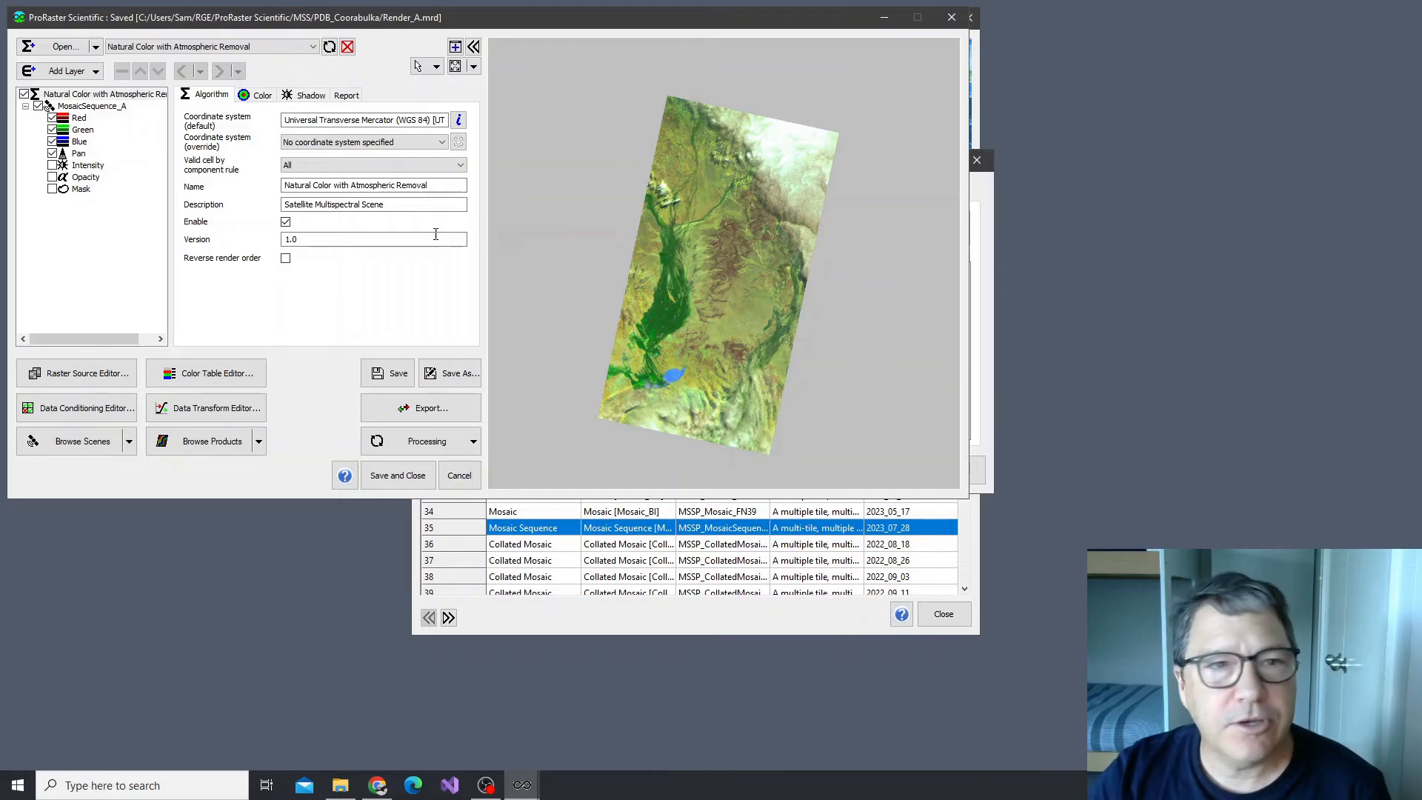
Set both the start and end of the Red component's time range to July-09-2022 00:36:47
click(78, 117)
click(330, 159)
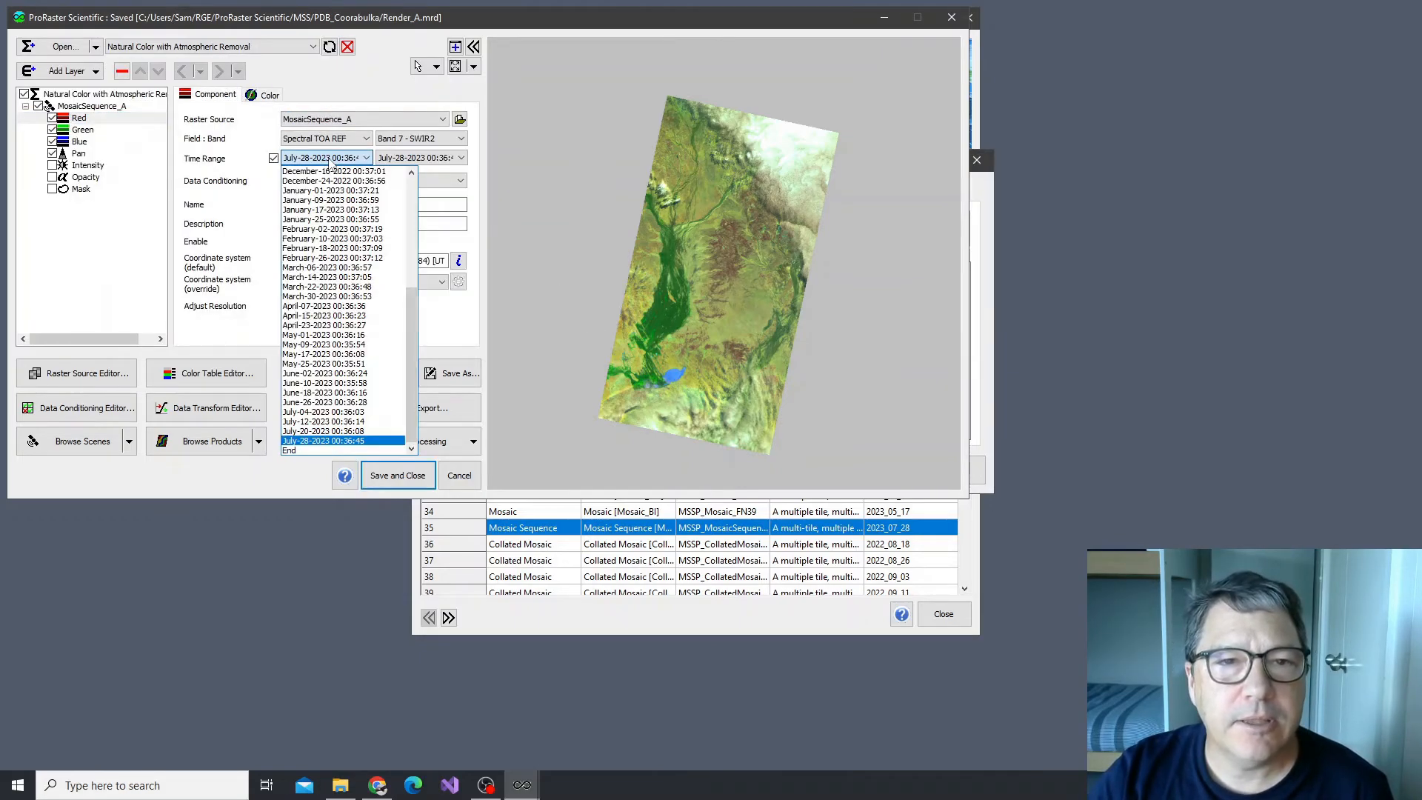
scroll(326, 210, up, 7)
click(307, 183)
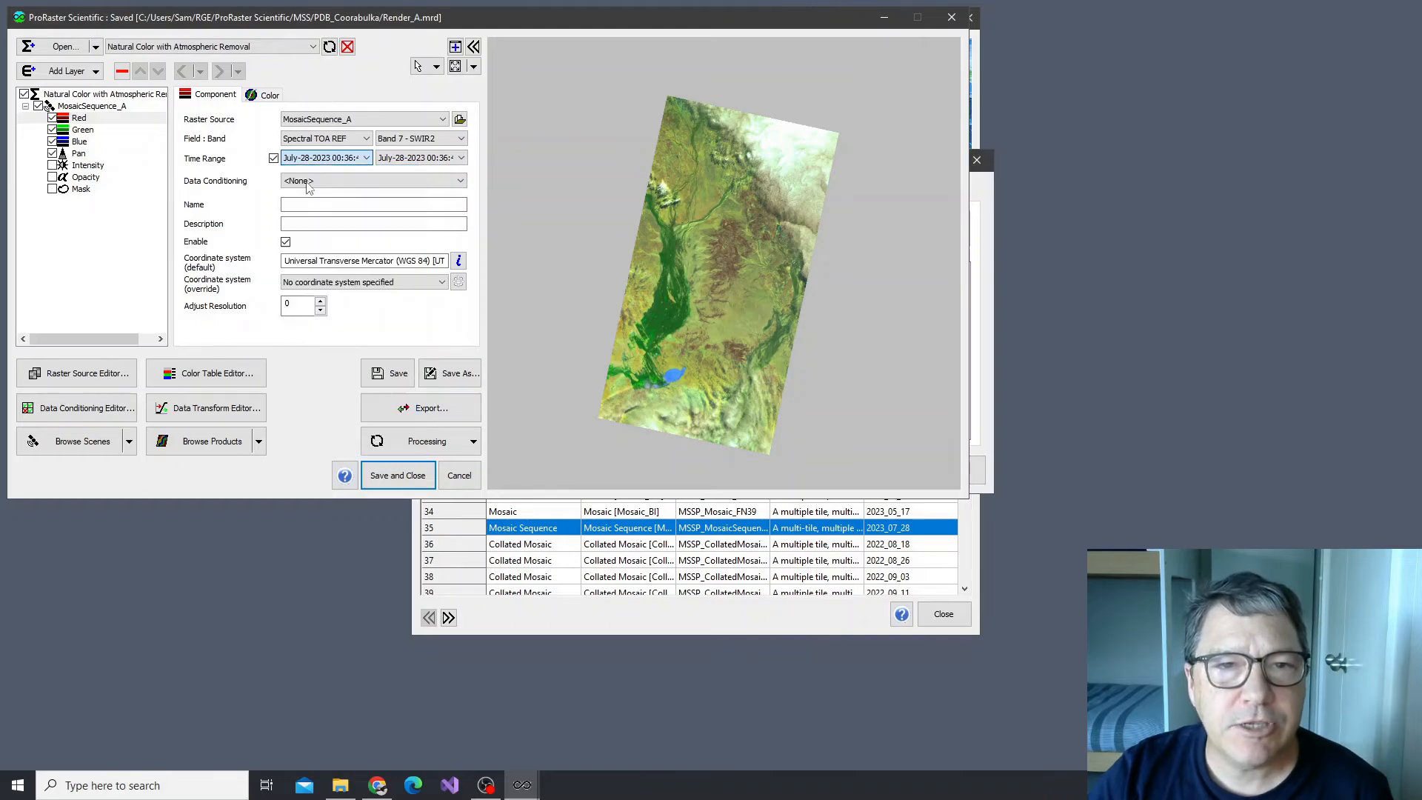
click(419, 158)
scroll(412, 196, up, 5)
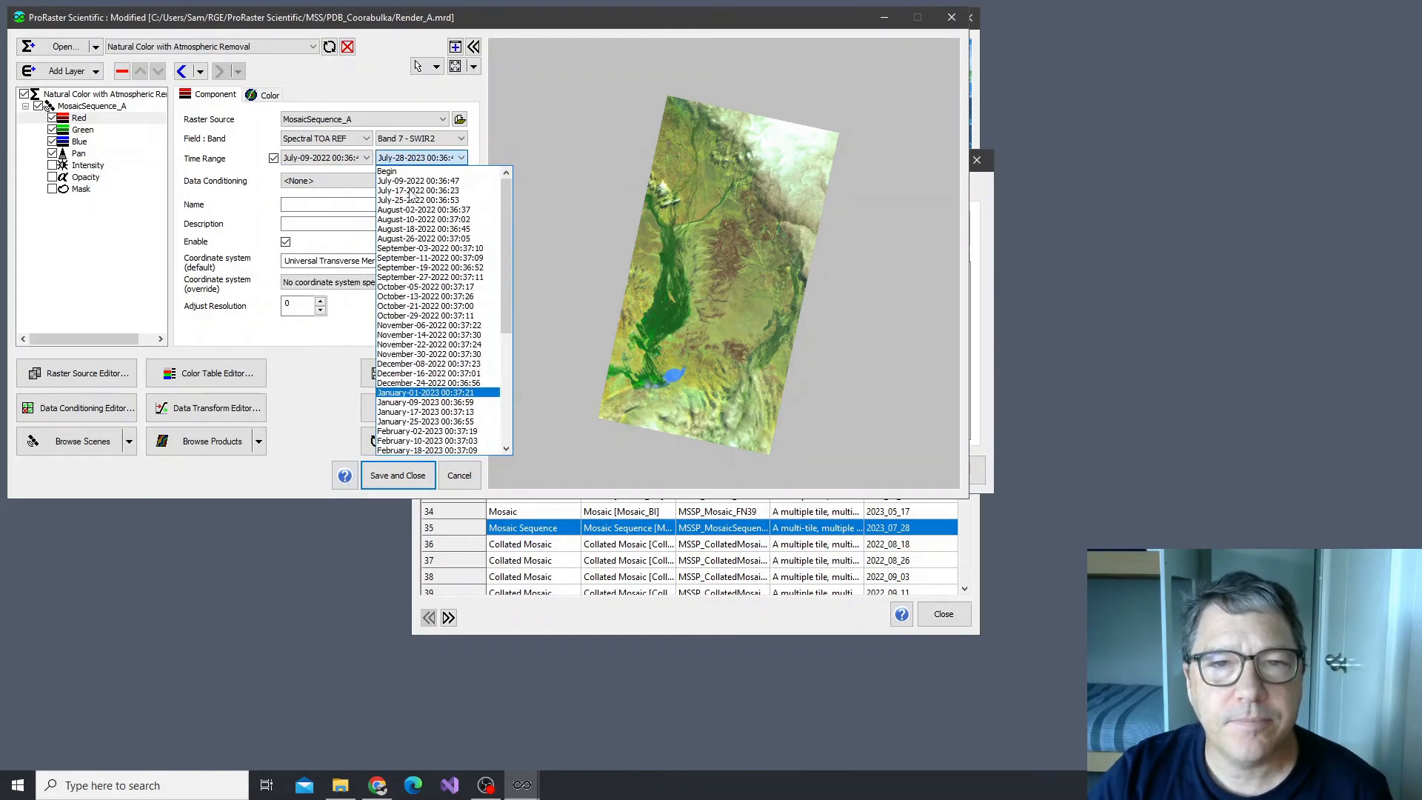
click(412, 181)
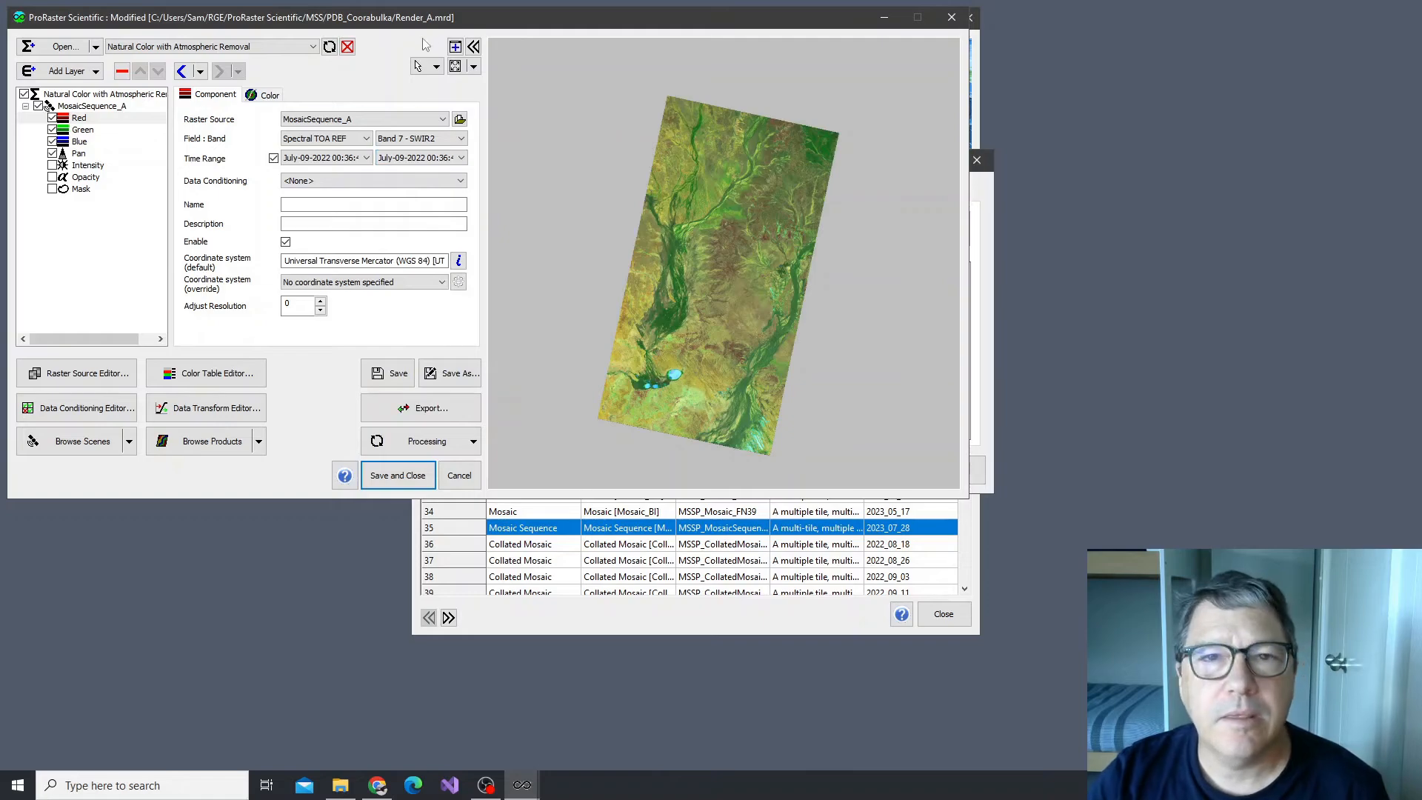
Detach the render preview into its own window filling half the screen, and minimize the product editor and product database browser
click(455, 46)
drag(560, 42, 1420, 152)
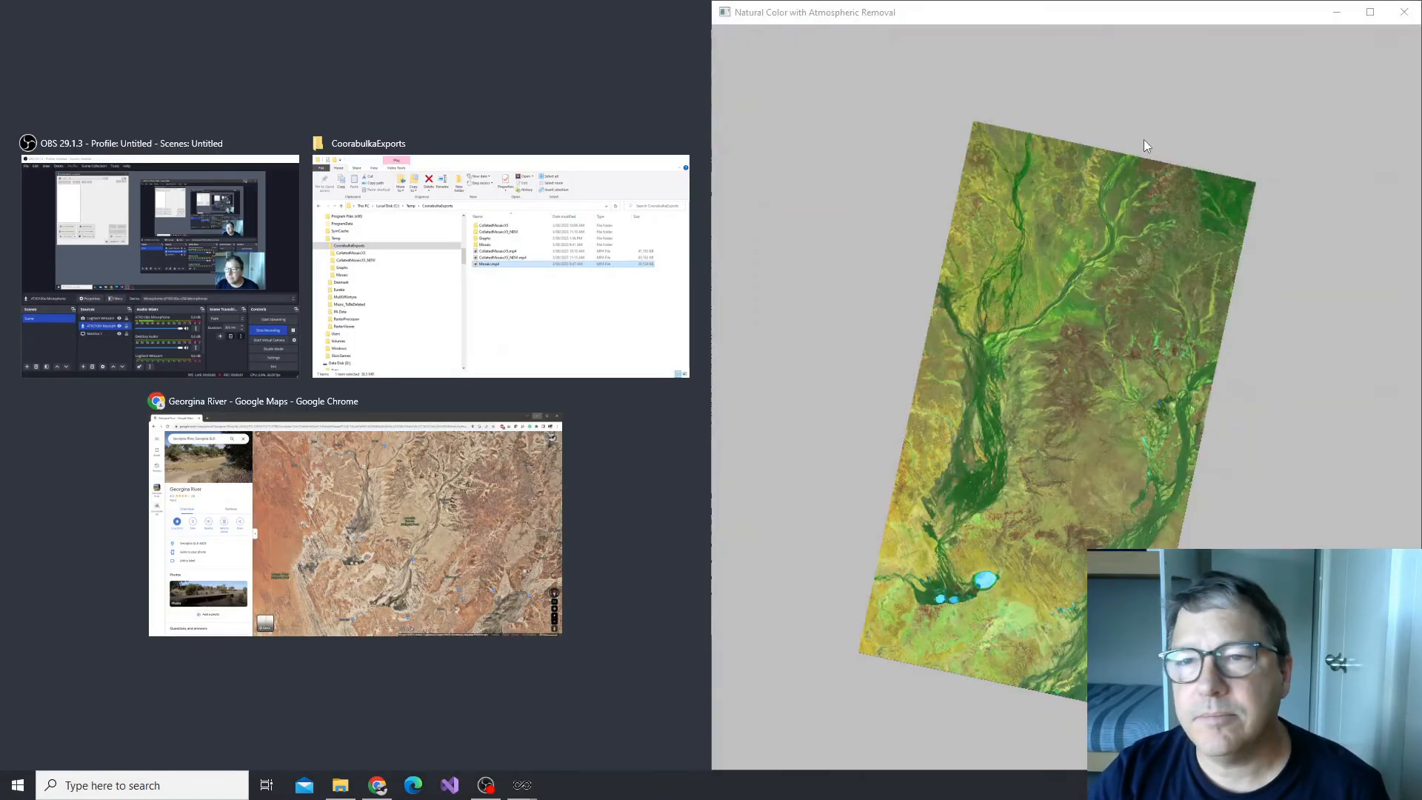
click(1011, 215)
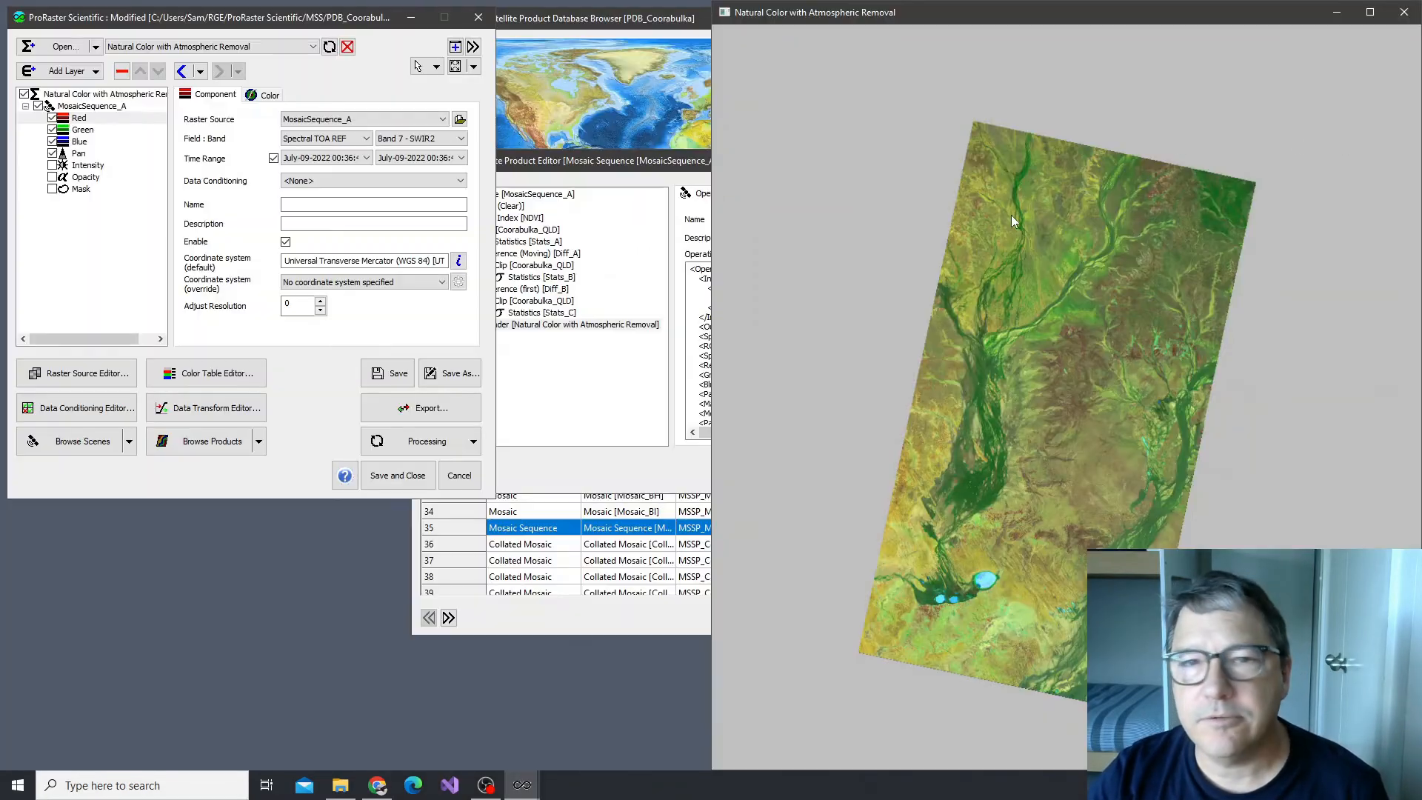
click(645, 161)
click(982, 166)
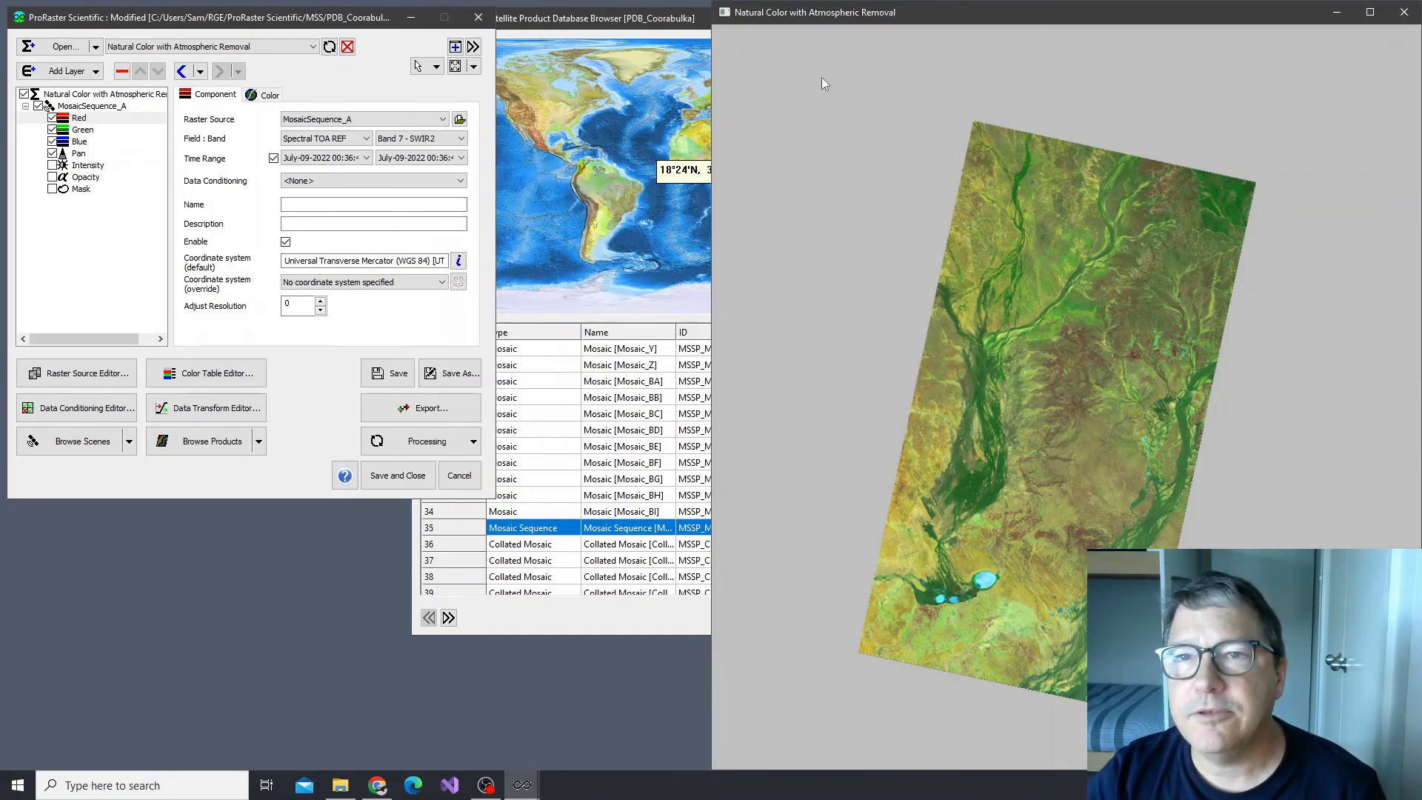
click(677, 20)
click(969, 17)
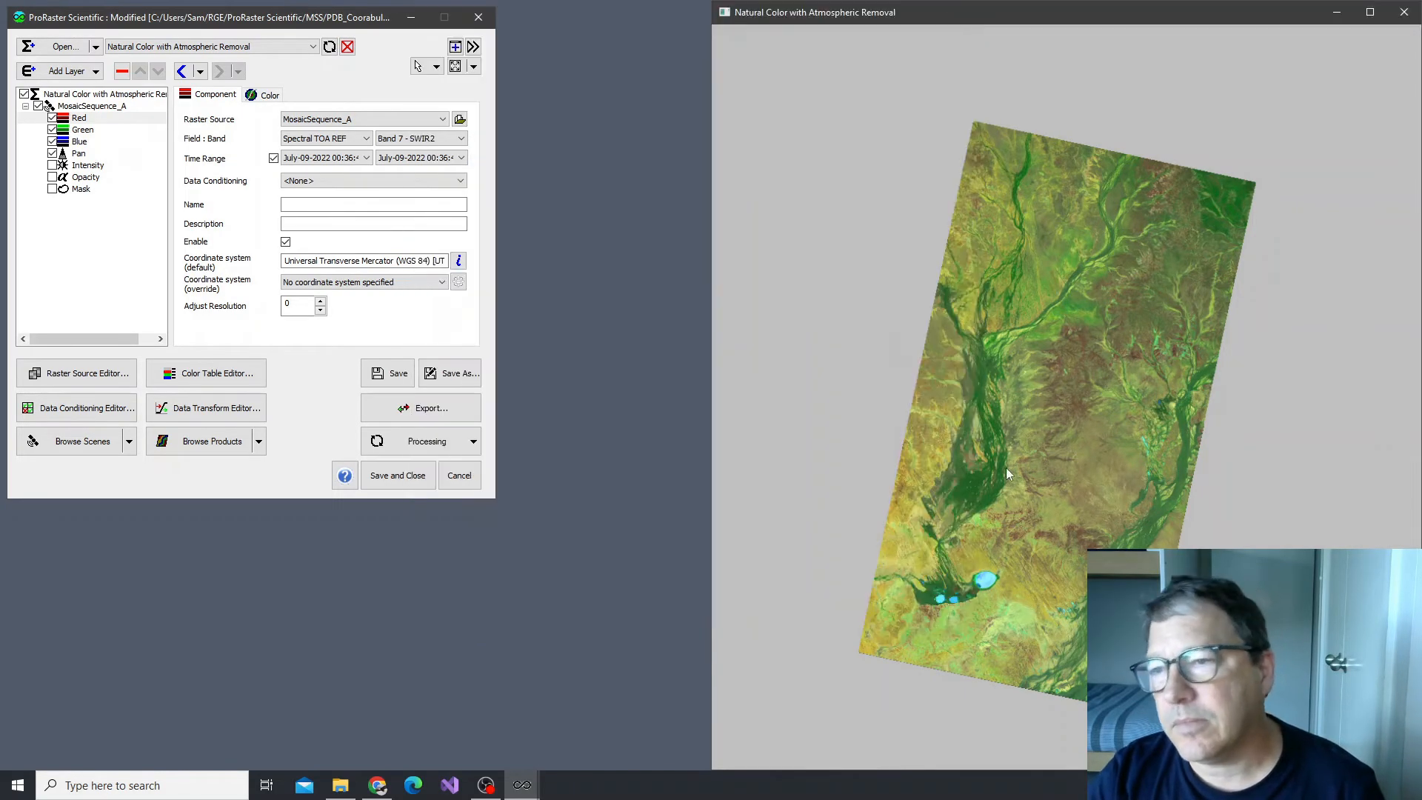
Step the Red component's time range from July-09-2022 through the dates to October-13-2022, examining cloud cover in each enlarged mosaic render
scroll(1015, 471, up, 5)
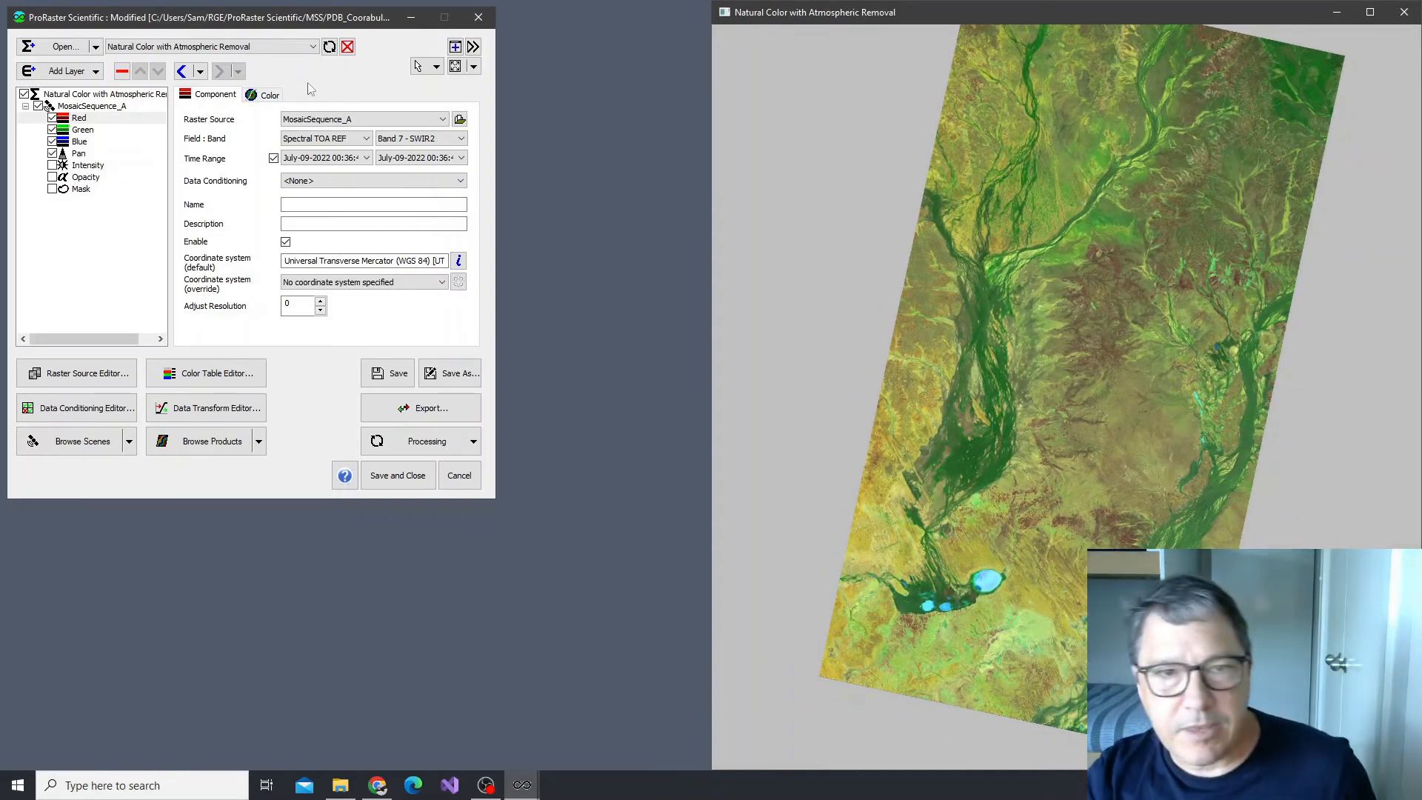
click(313, 159)
click(312, 166)
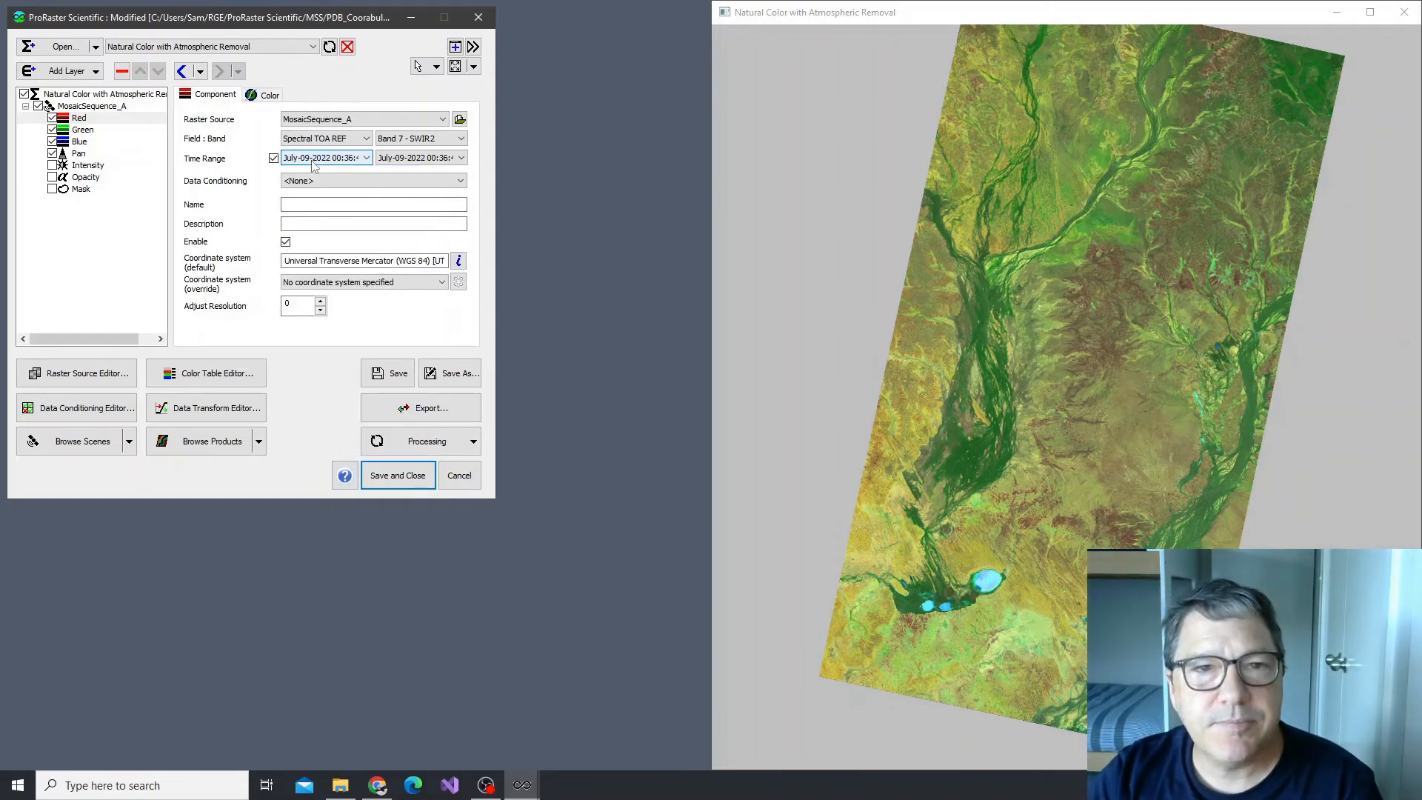
scroll(313, 159, down, 1)
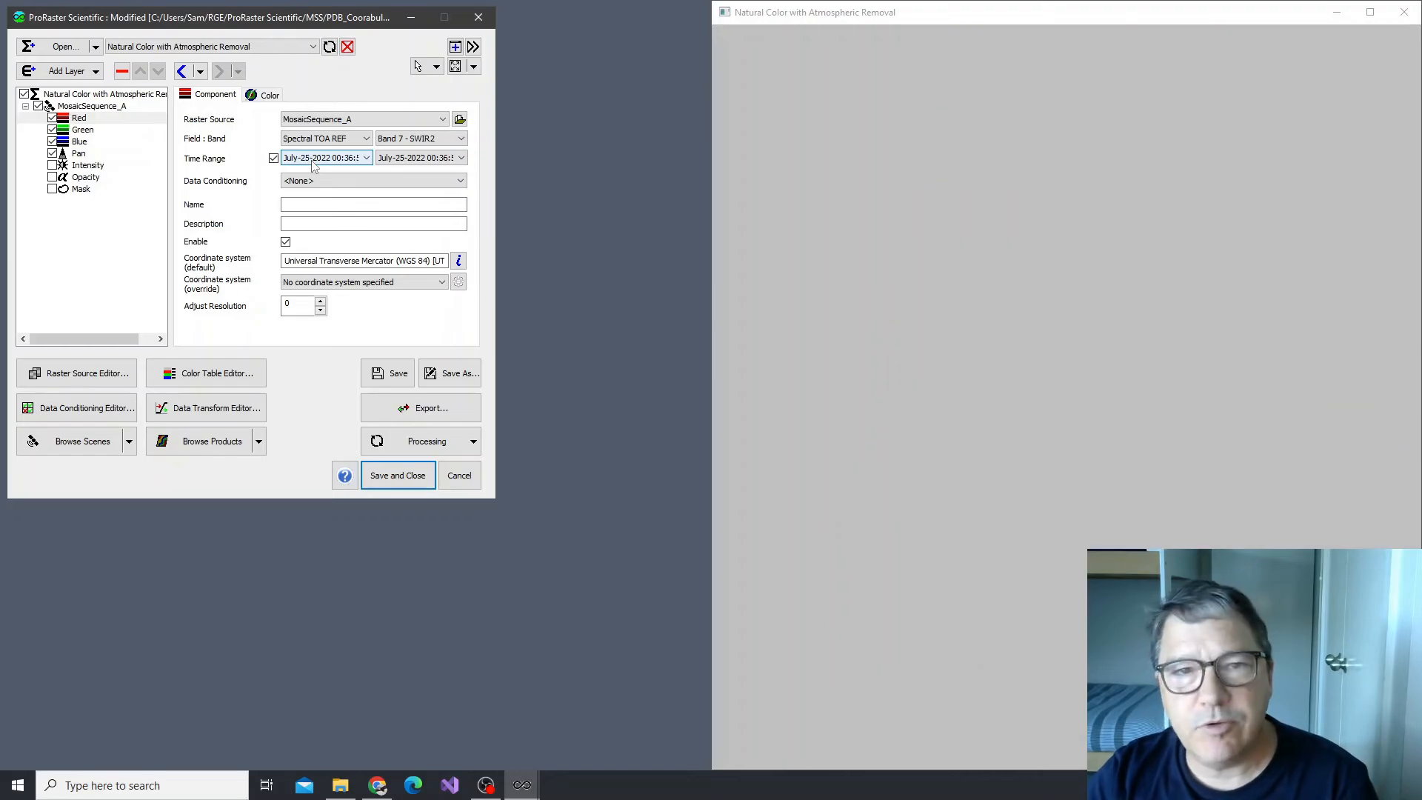
scroll(320, 163, down, 1)
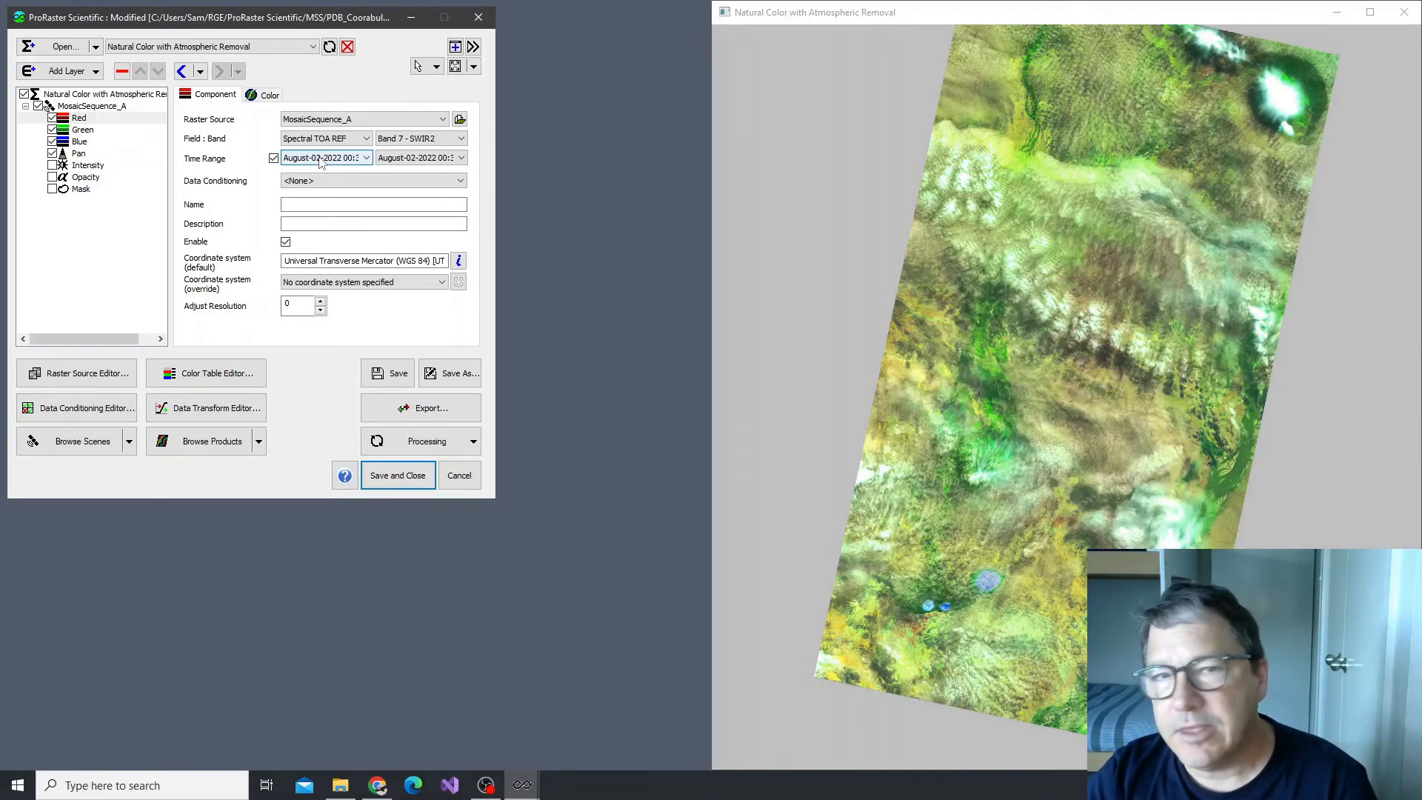
scroll(320, 163, down, 1)
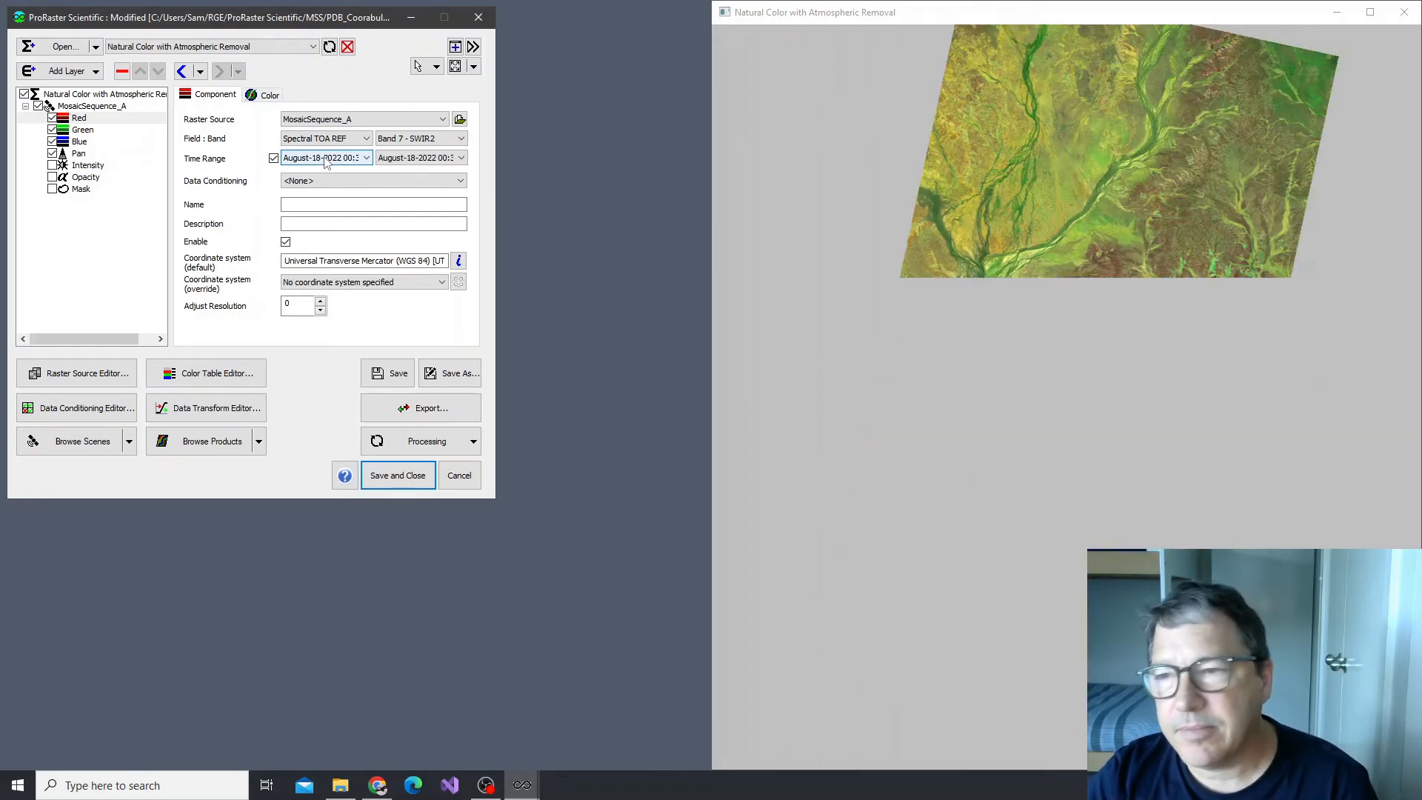
scroll(325, 163, down, 1)
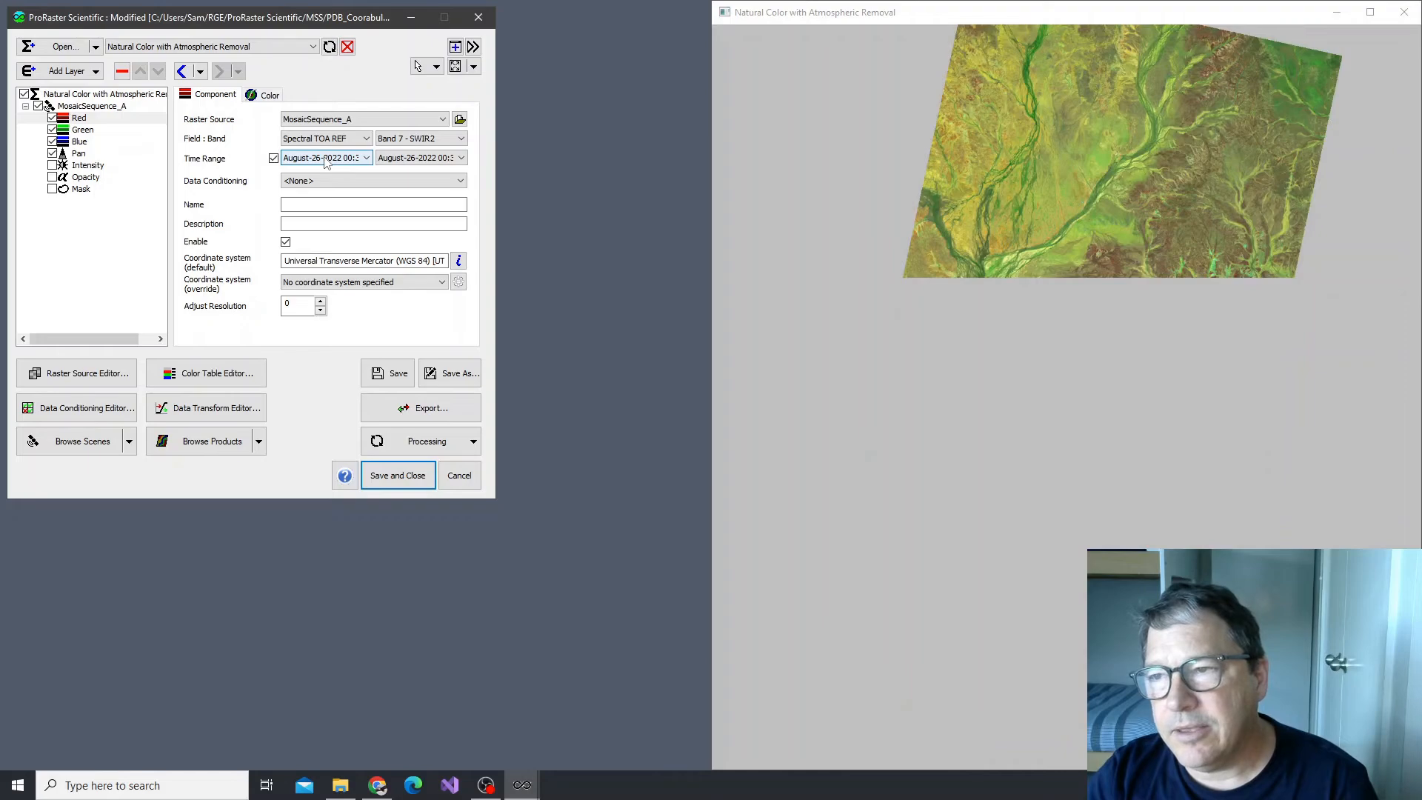
scroll(326, 163, down, 1)
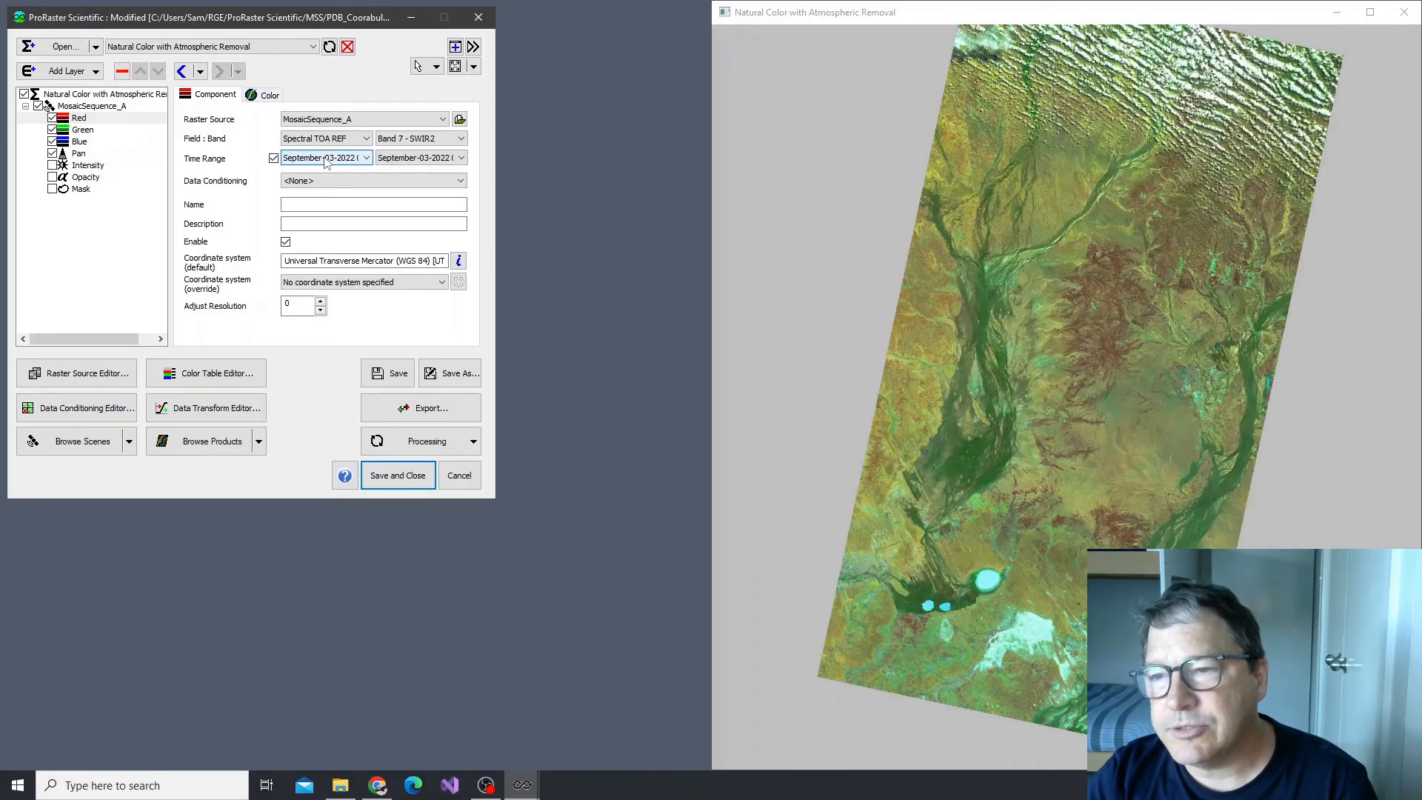
scroll(326, 163, down, 1)
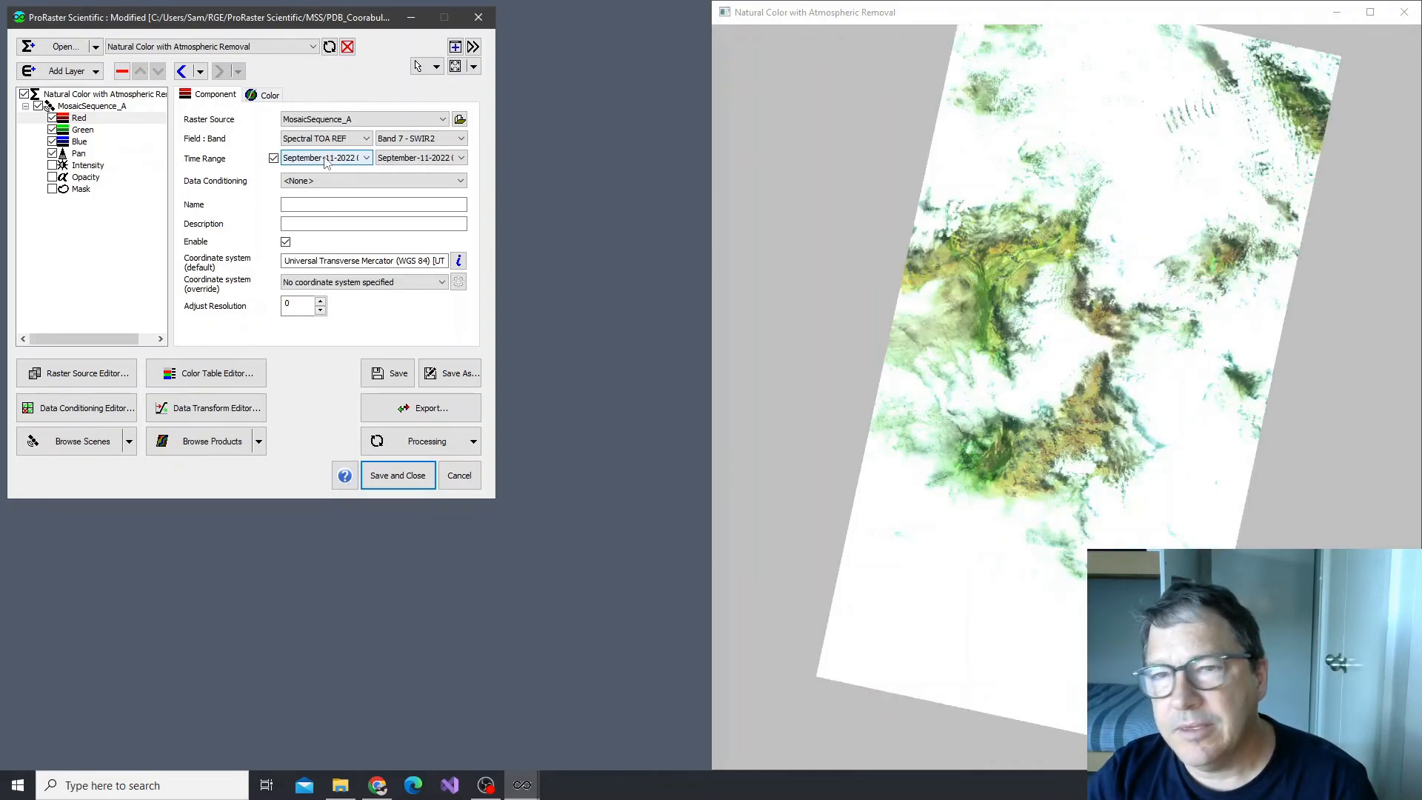
scroll(326, 163, down, 1)
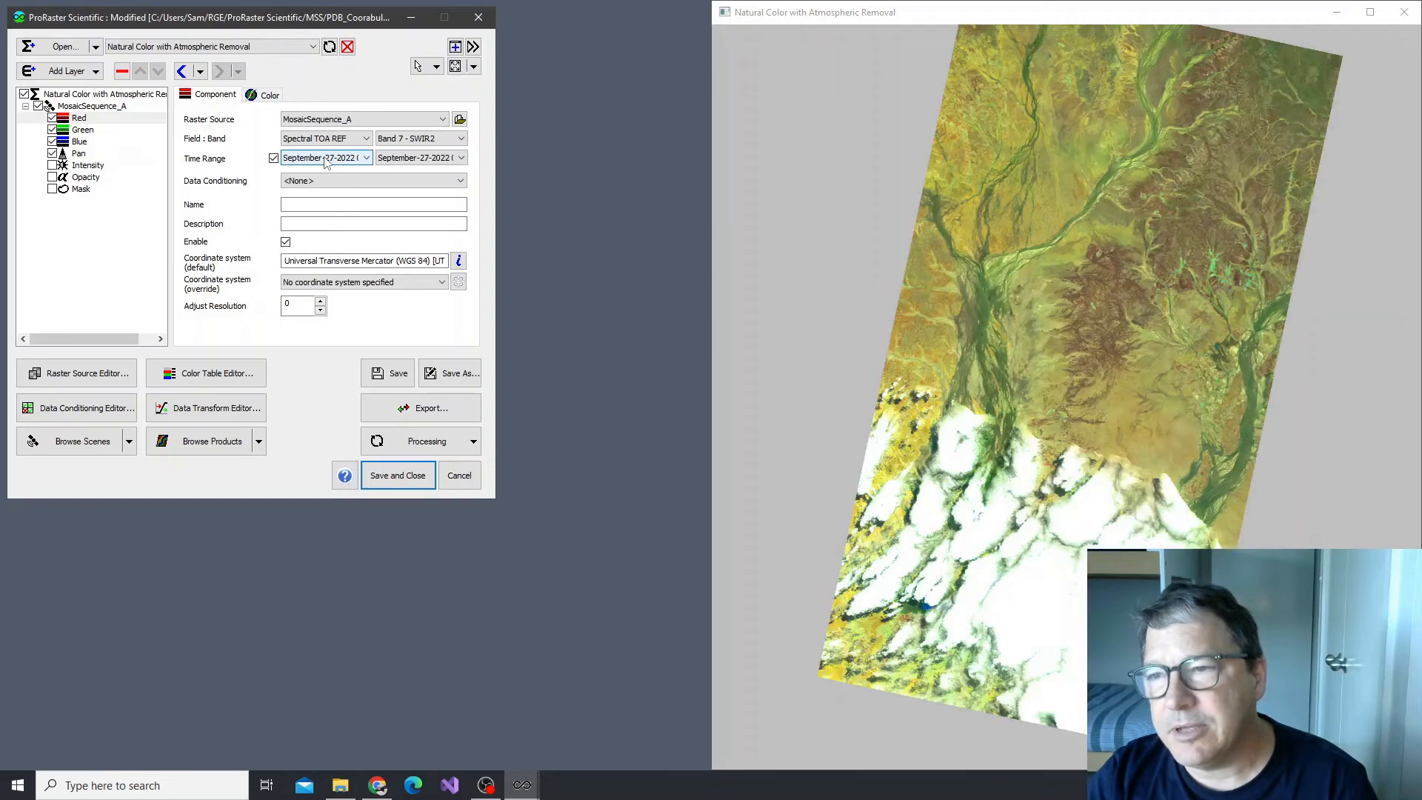
scroll(326, 163, down, 1)
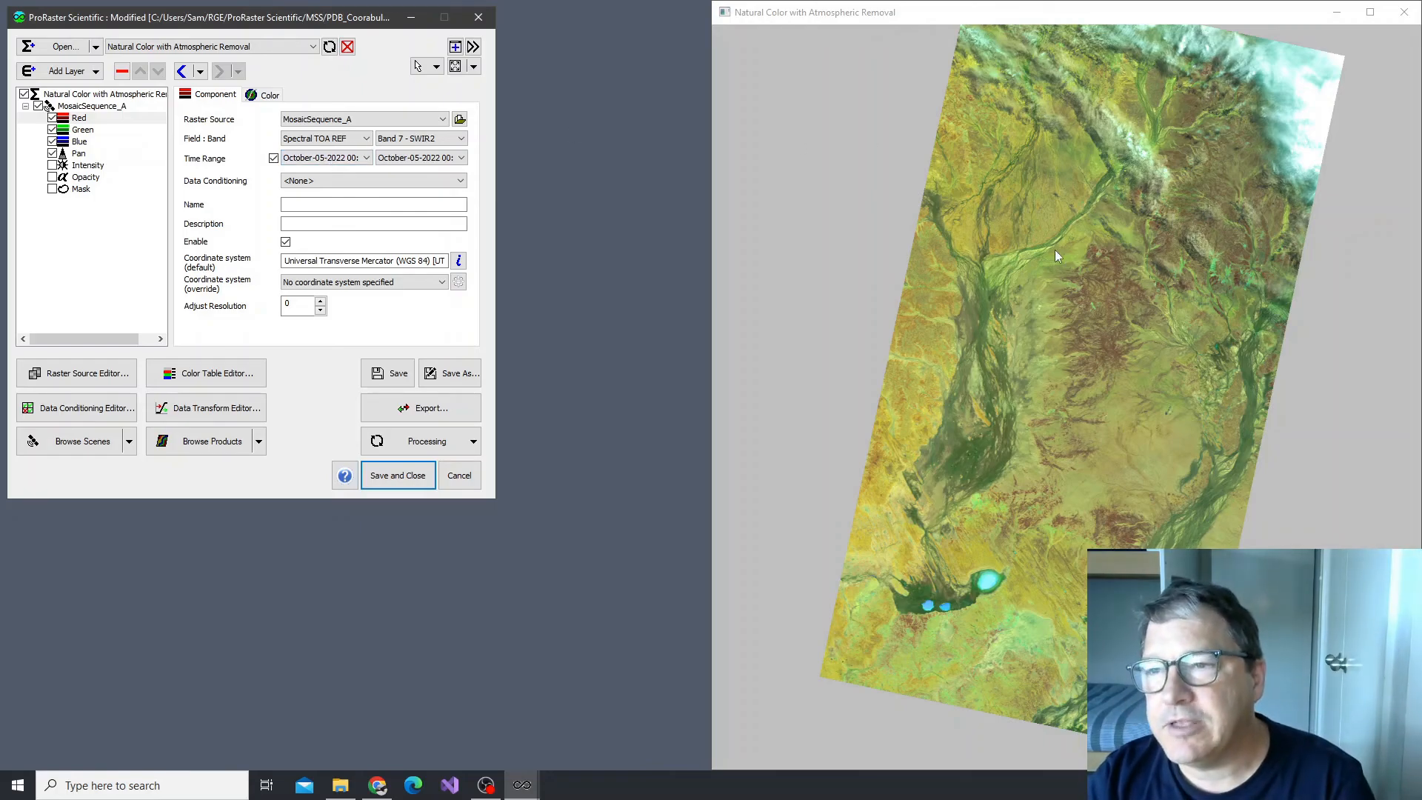
click(327, 160)
click(328, 179)
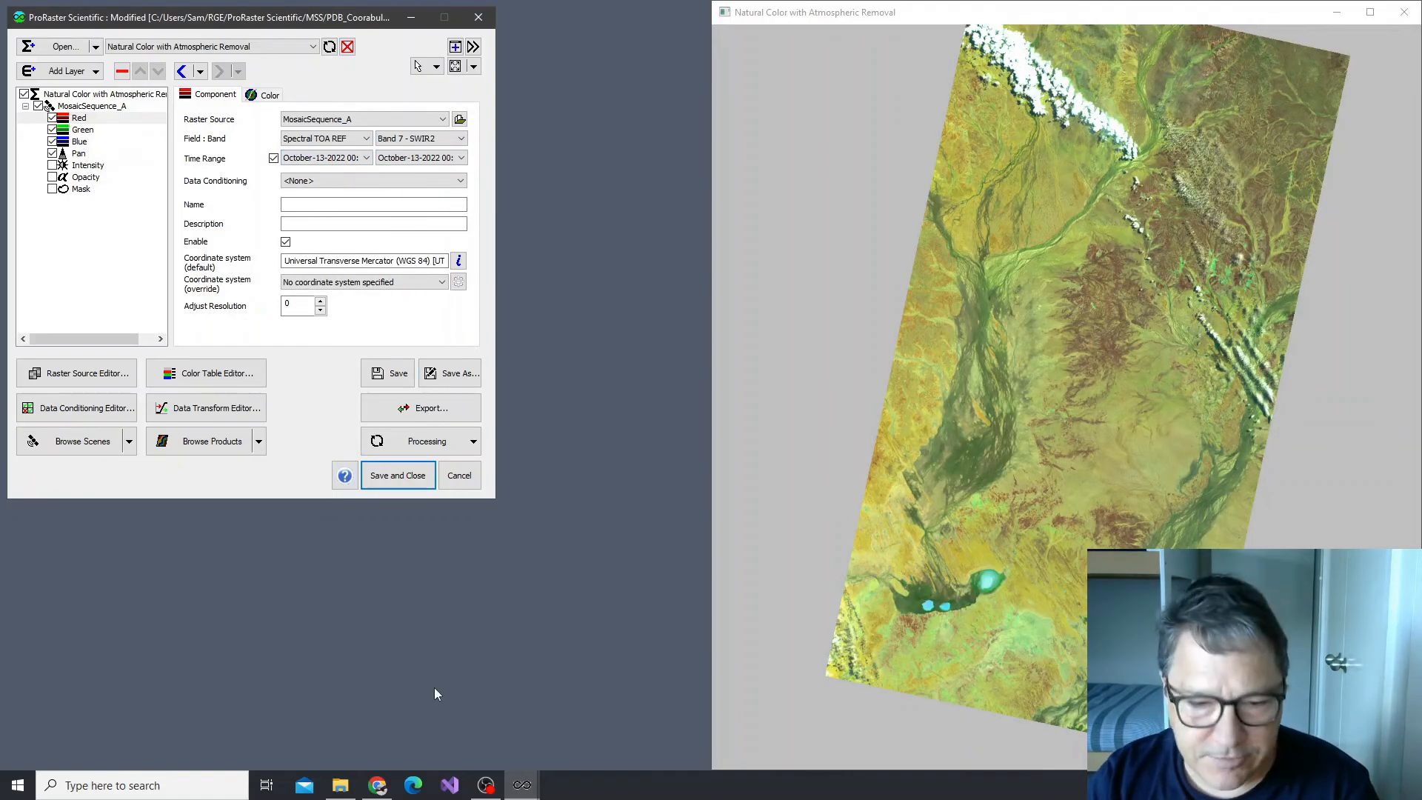
Switch to File Explorer, play Mosaic.mp4 from the CoorabulkaExports folder, and close the player and minimize the folder after viewing
click(340, 785)
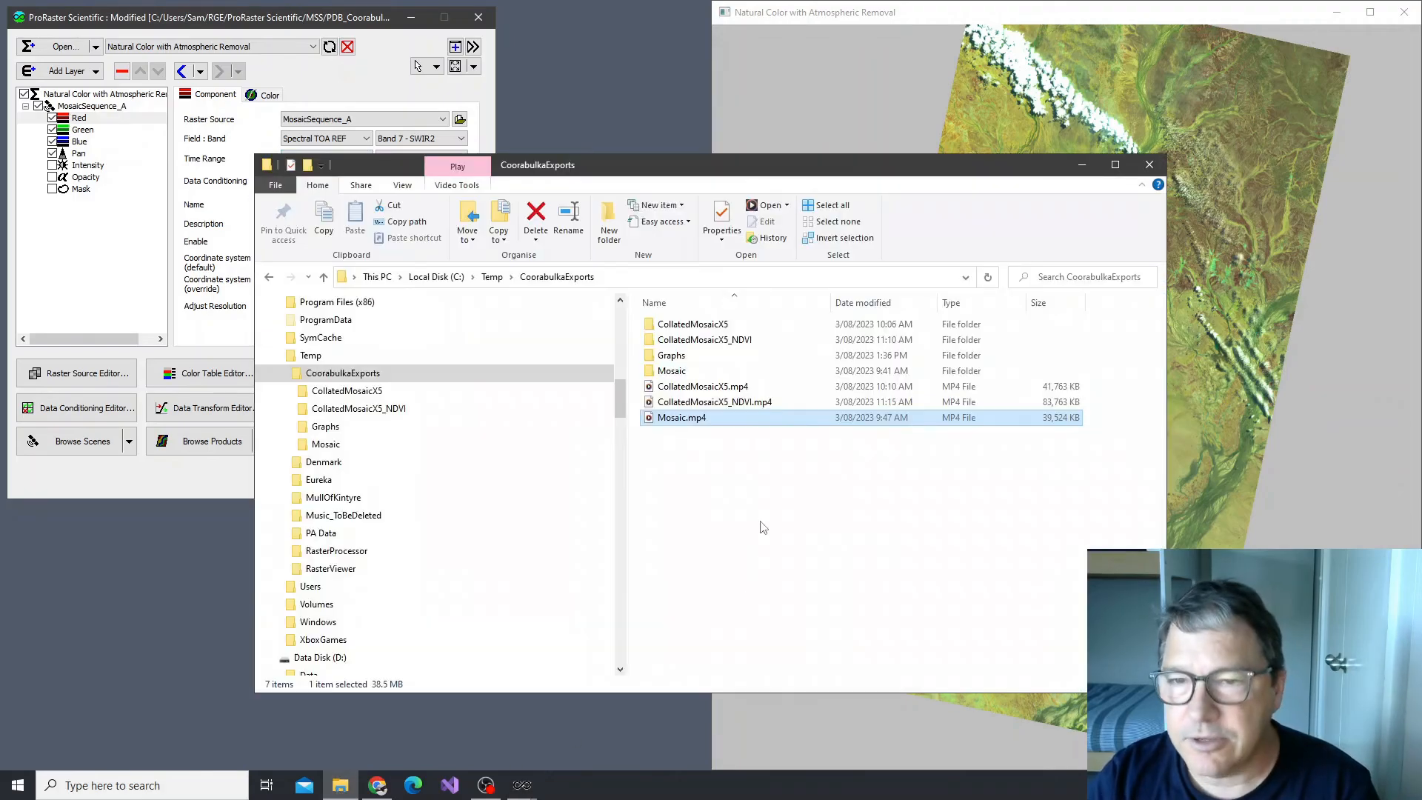
double_click(689, 420)
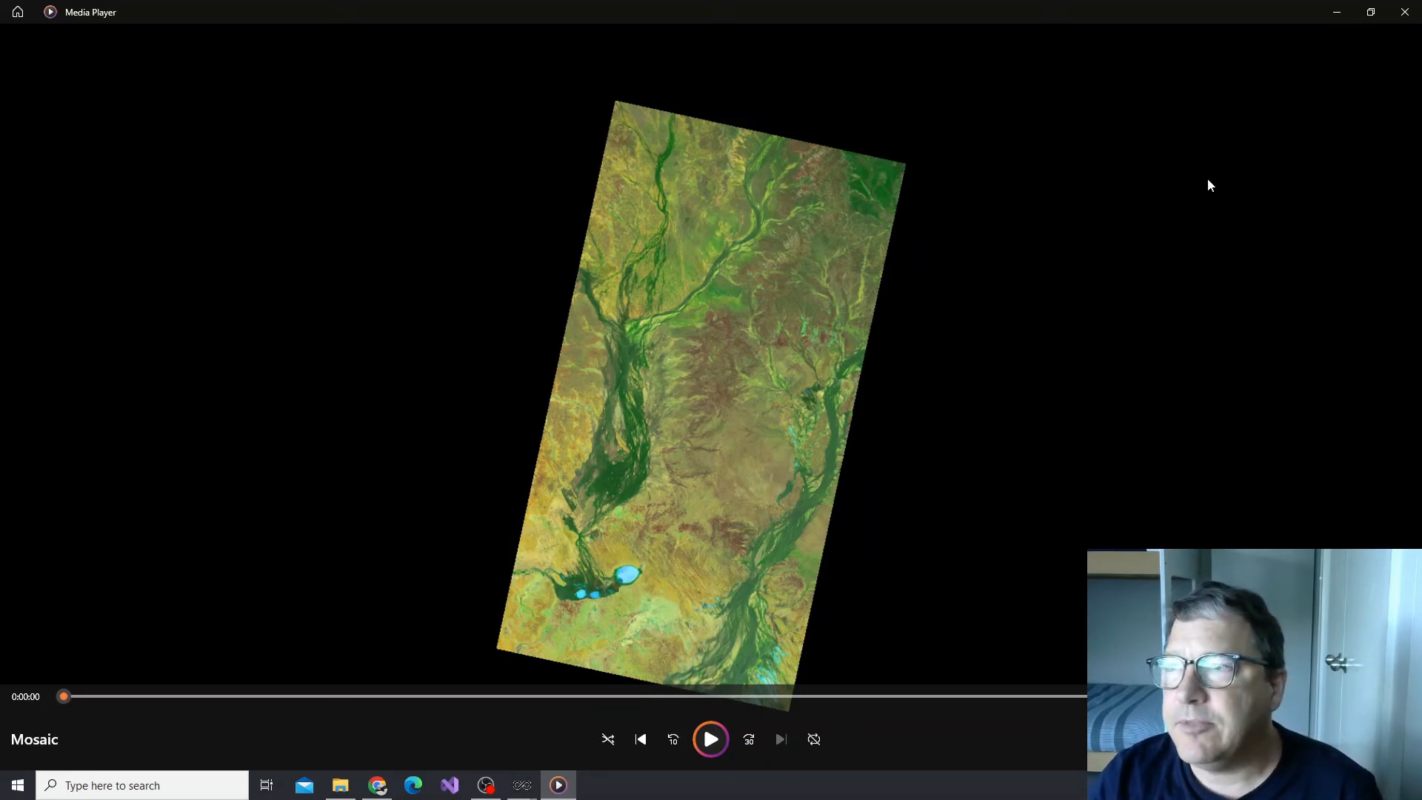
click(1405, 12)
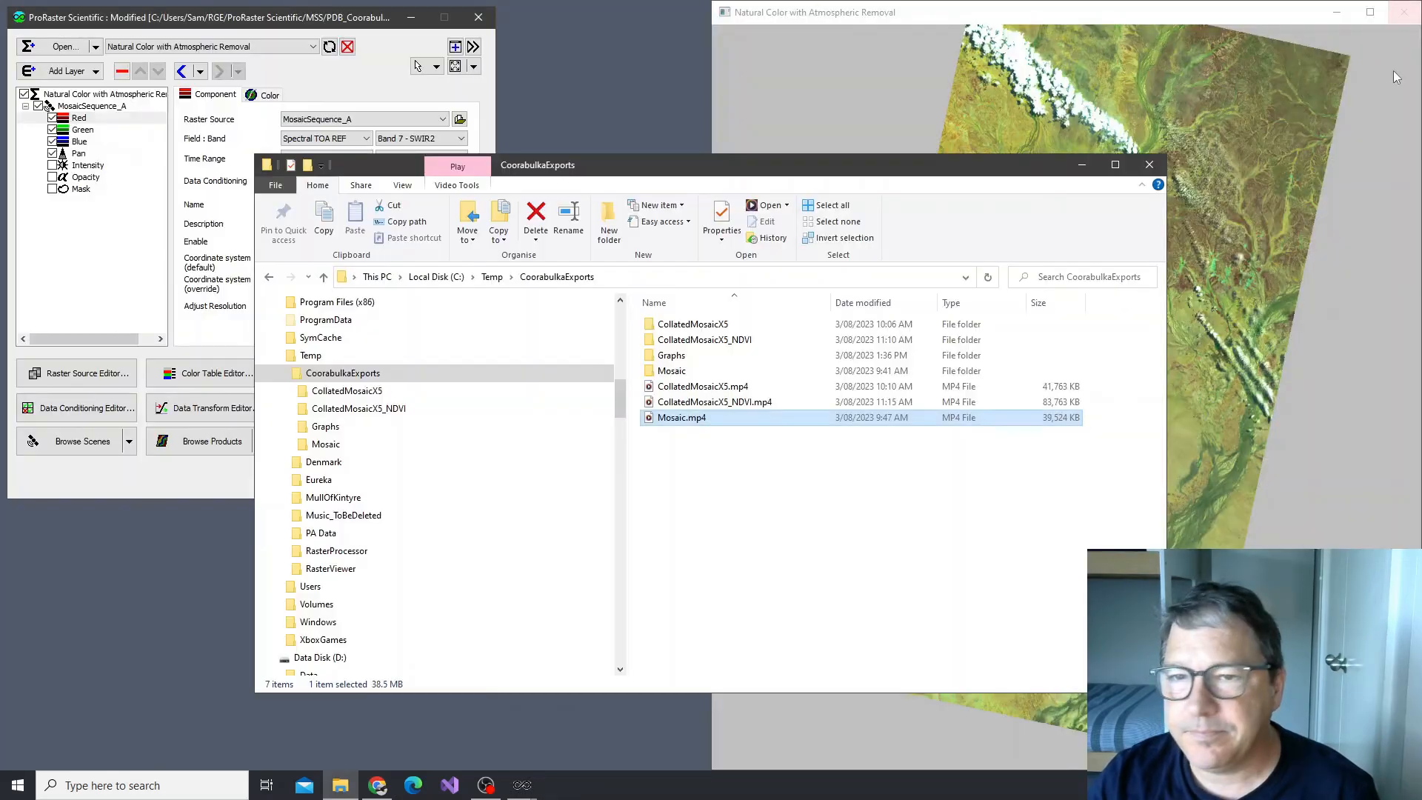
click(1082, 165)
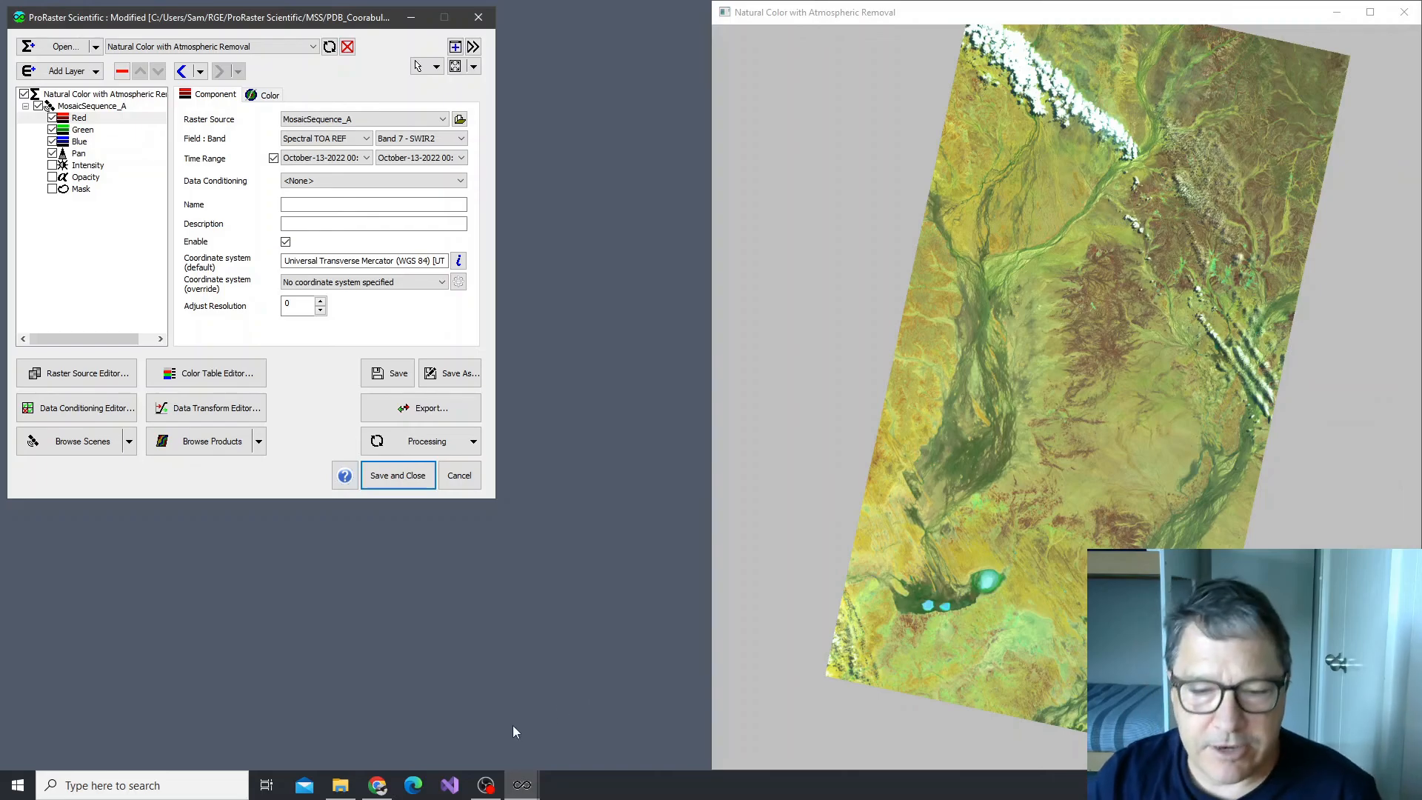
Play CollatedMosaicX5.mp4 from the CoorabulkaExports folder to compare its cloud cover, and close the player after viewing
click(334, 789)
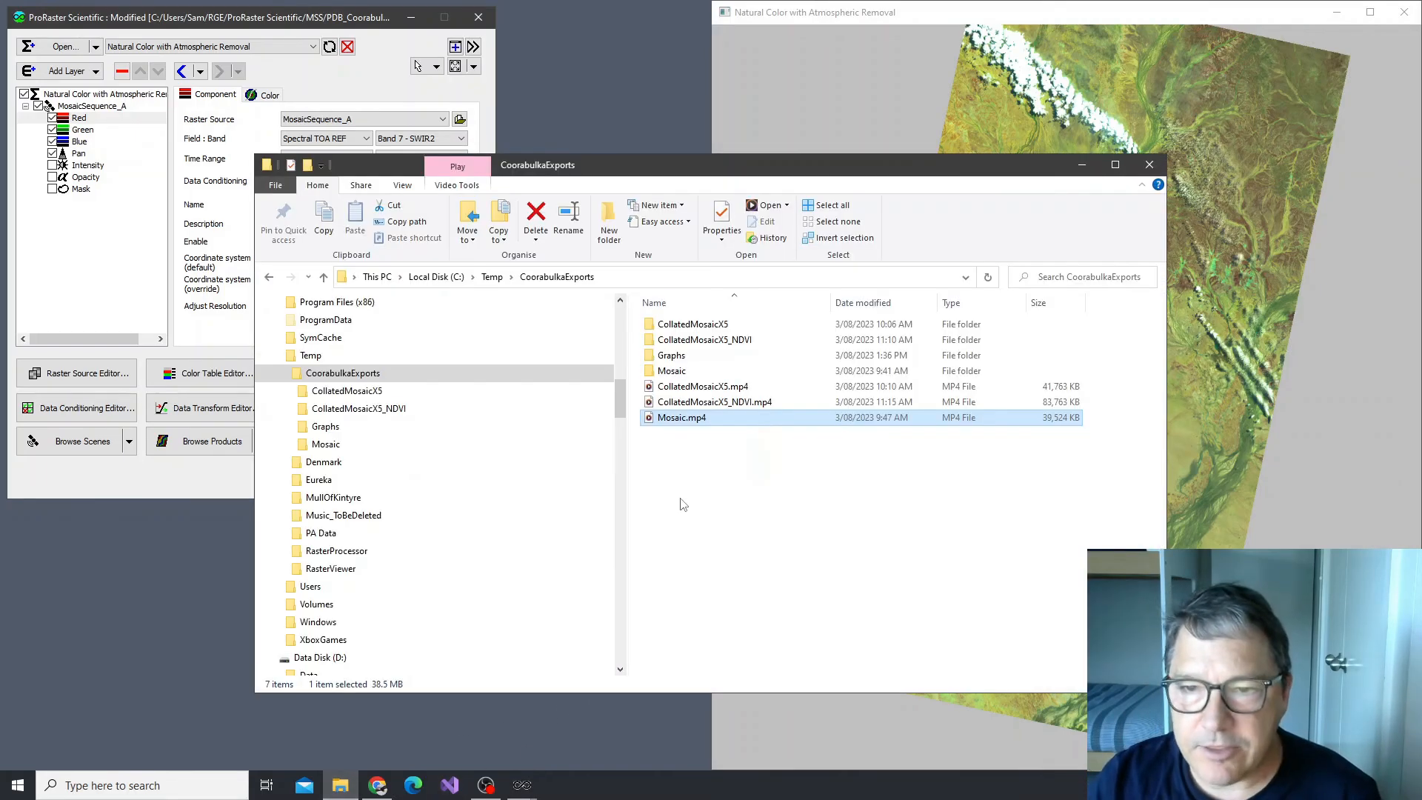
double_click(714, 391)
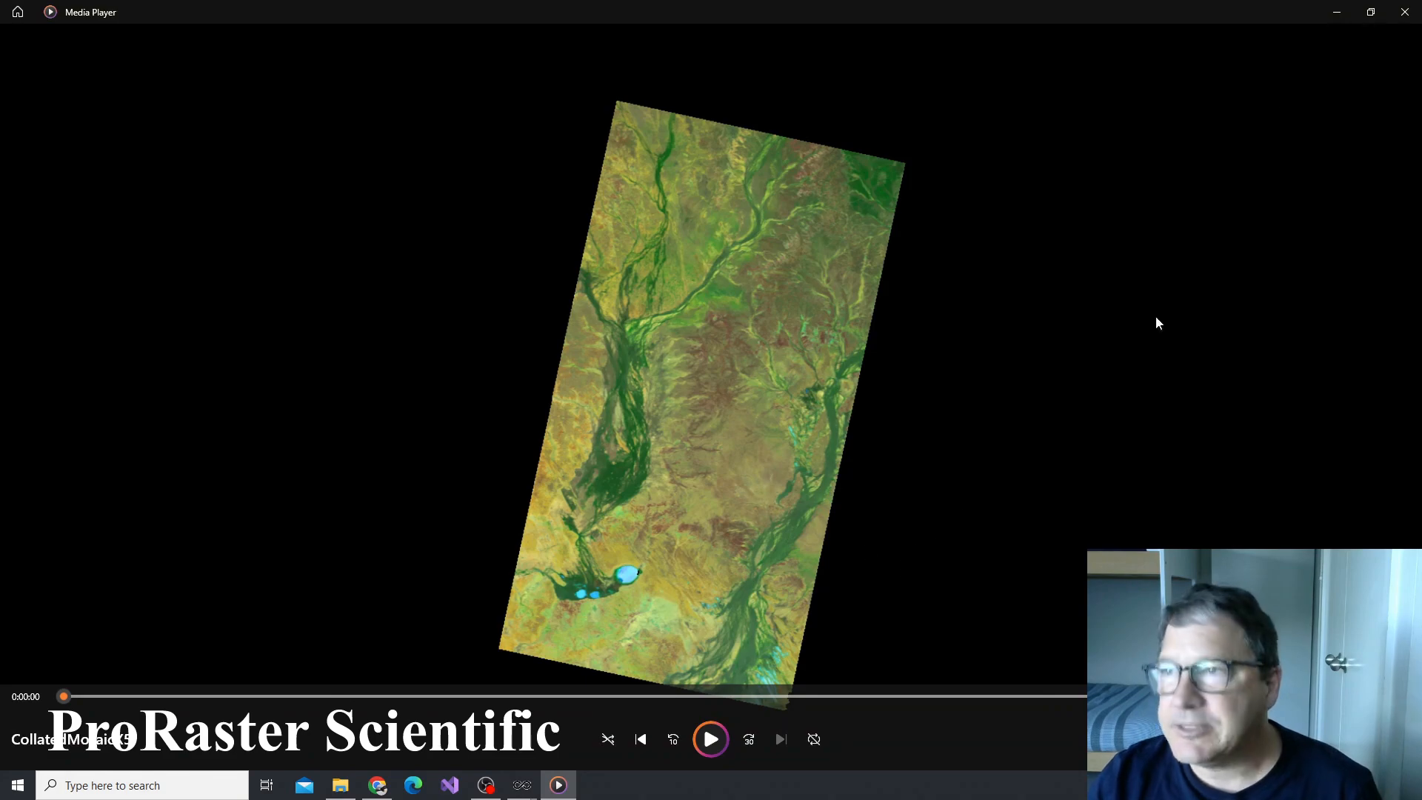
click(1406, 12)
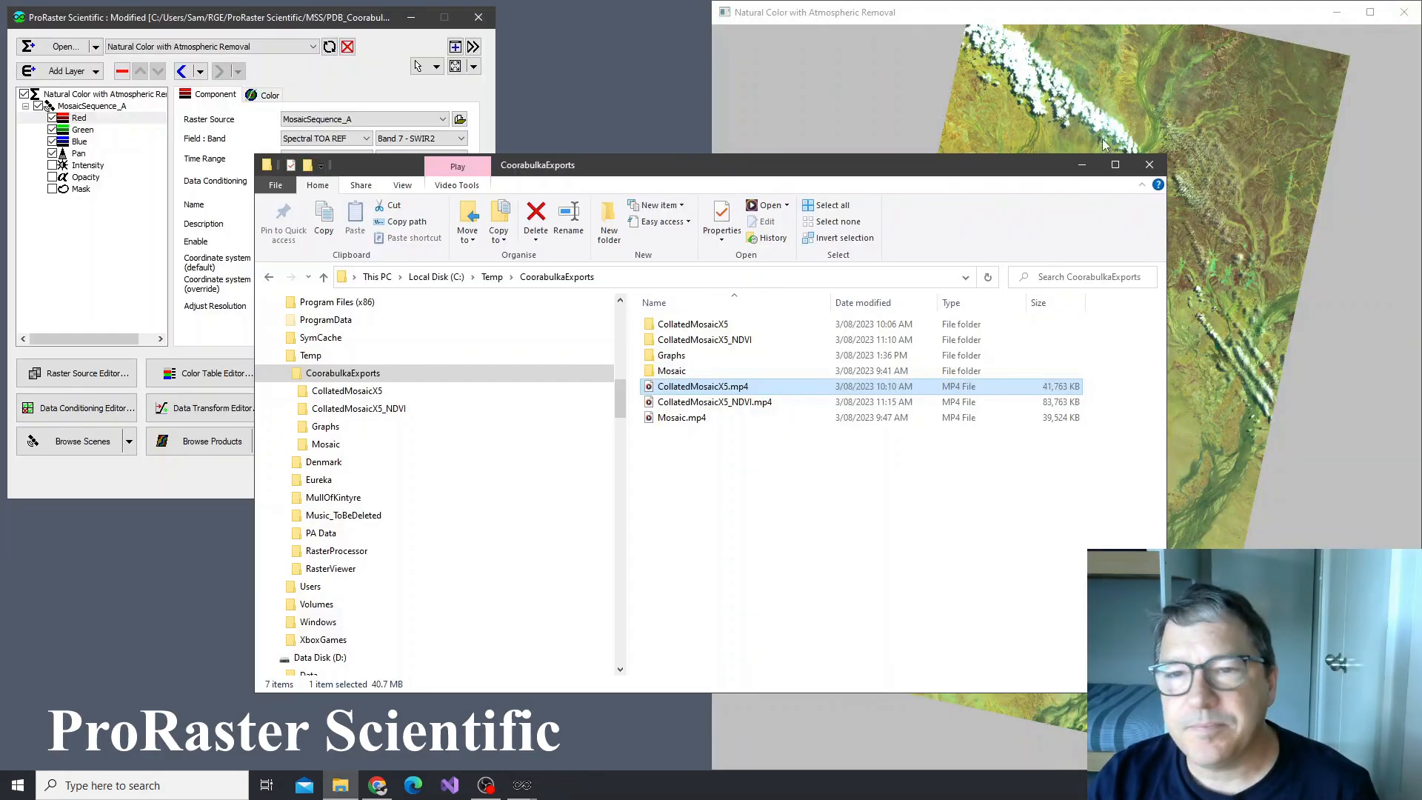
drag(951, 168, 914, 189)
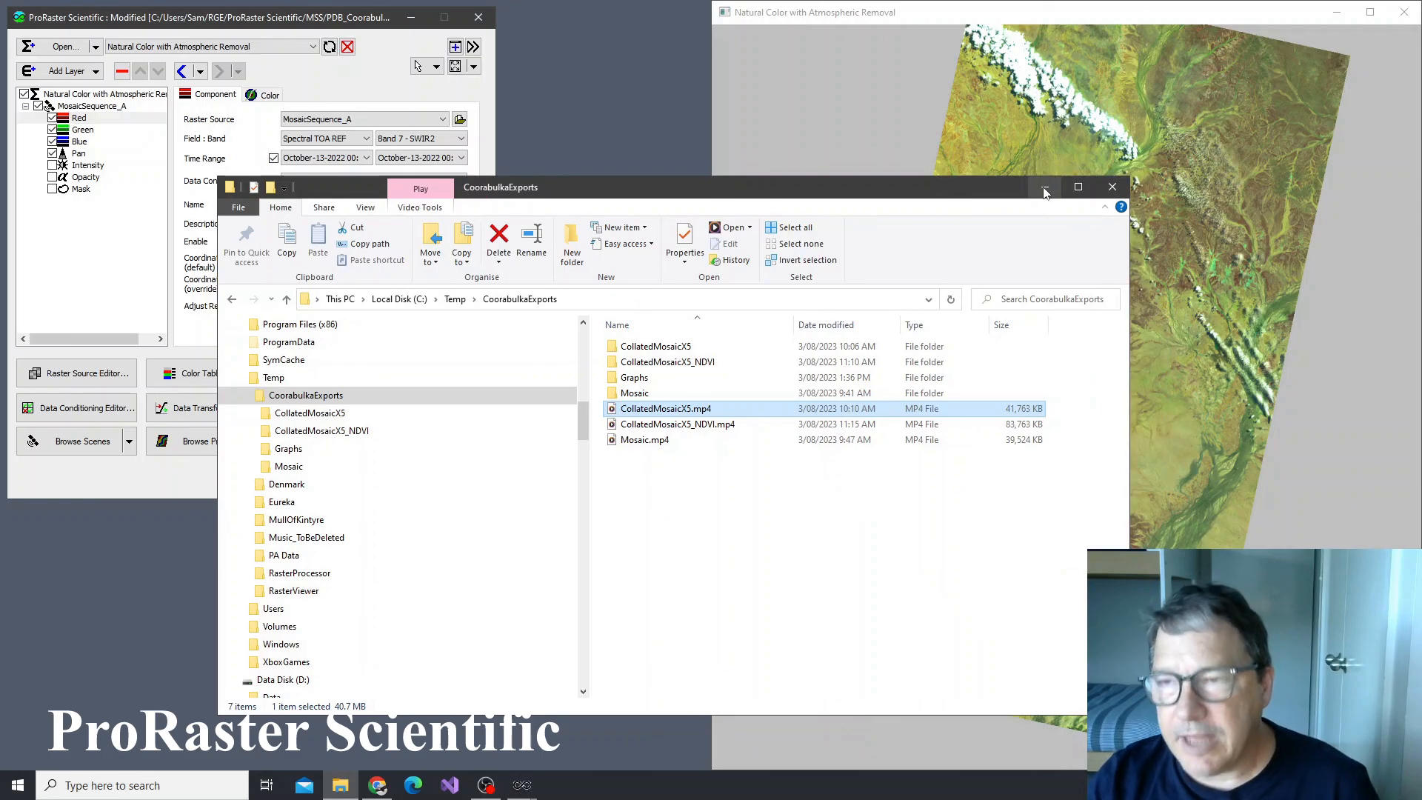